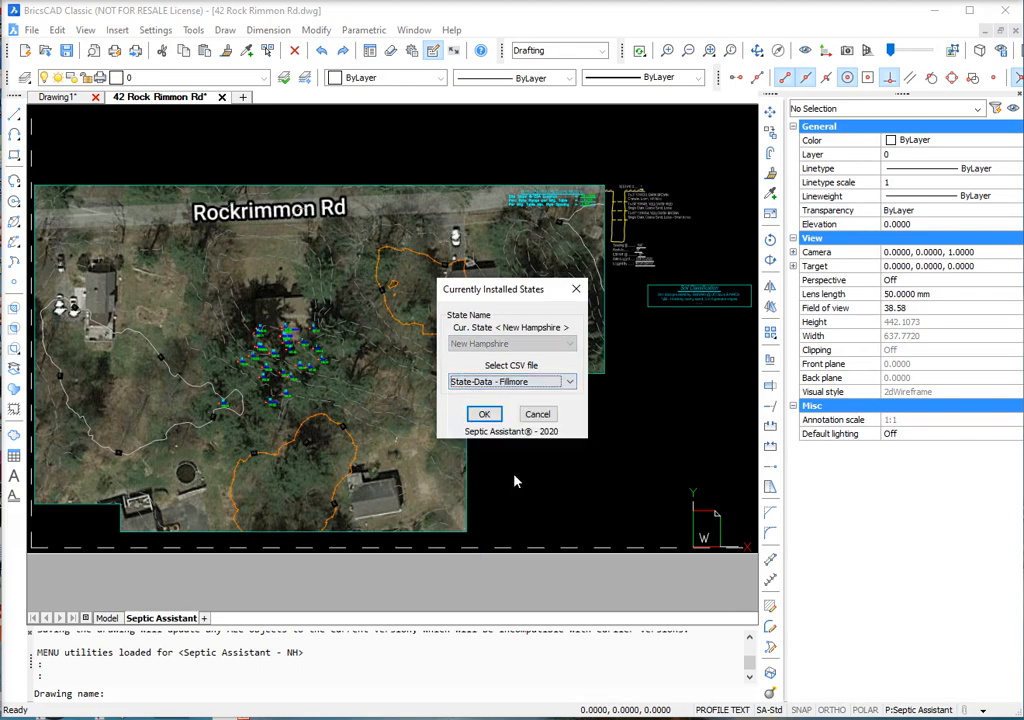
Accept the State-Data - Fillmore CSV file for New Hampshire and switch the drawing to model space.
click(485, 416)
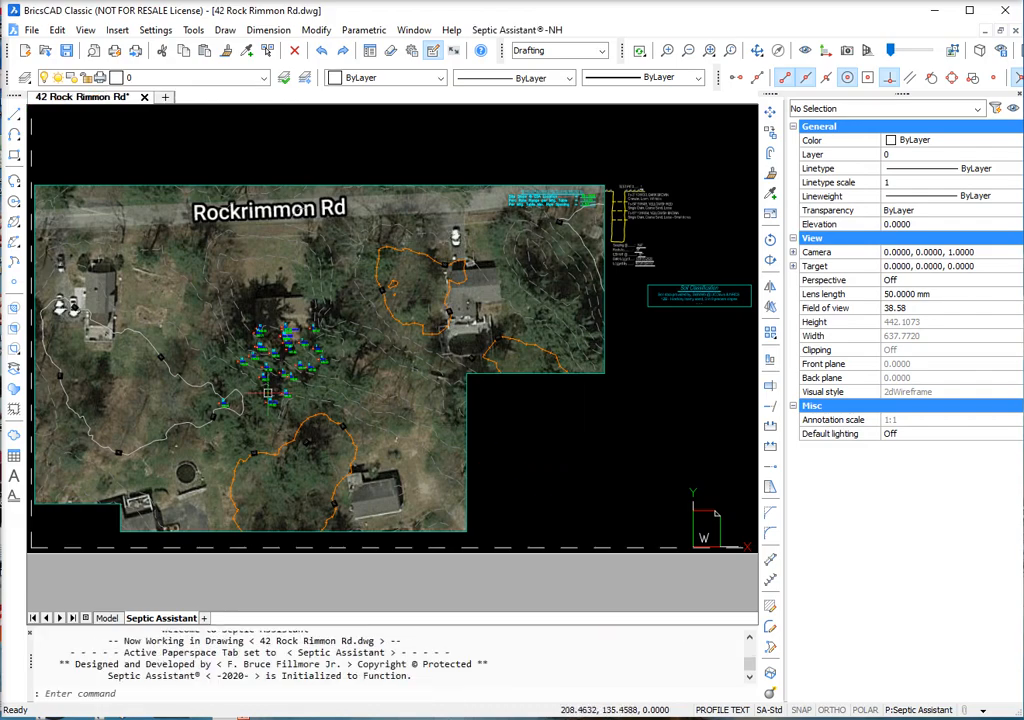
click(106, 618)
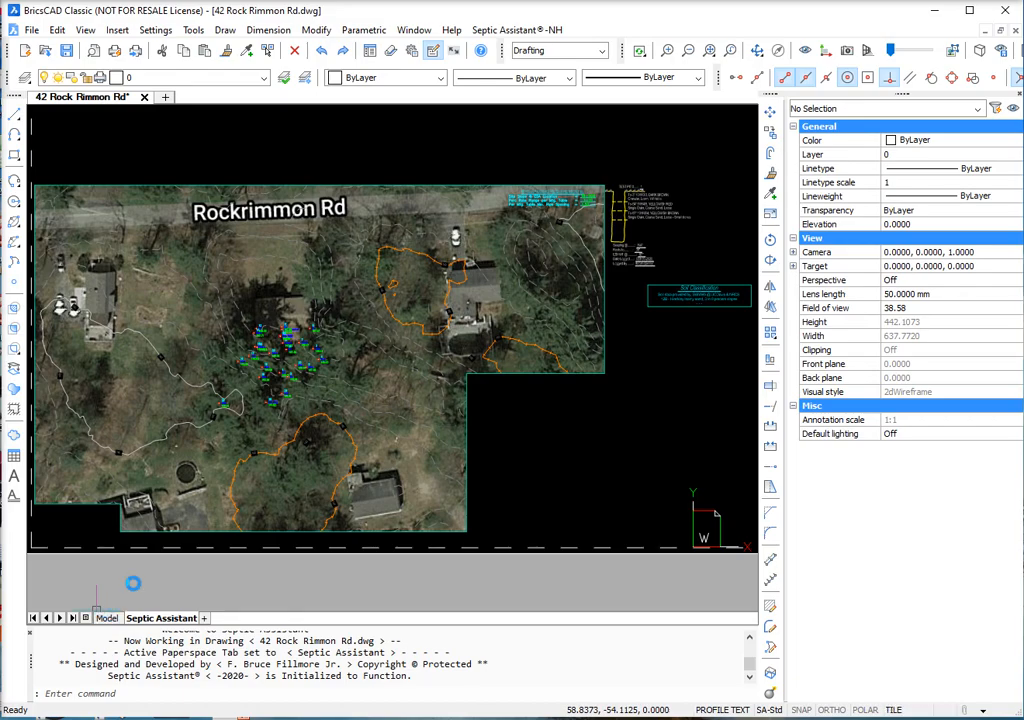
scroll(412, 344, up, 6)
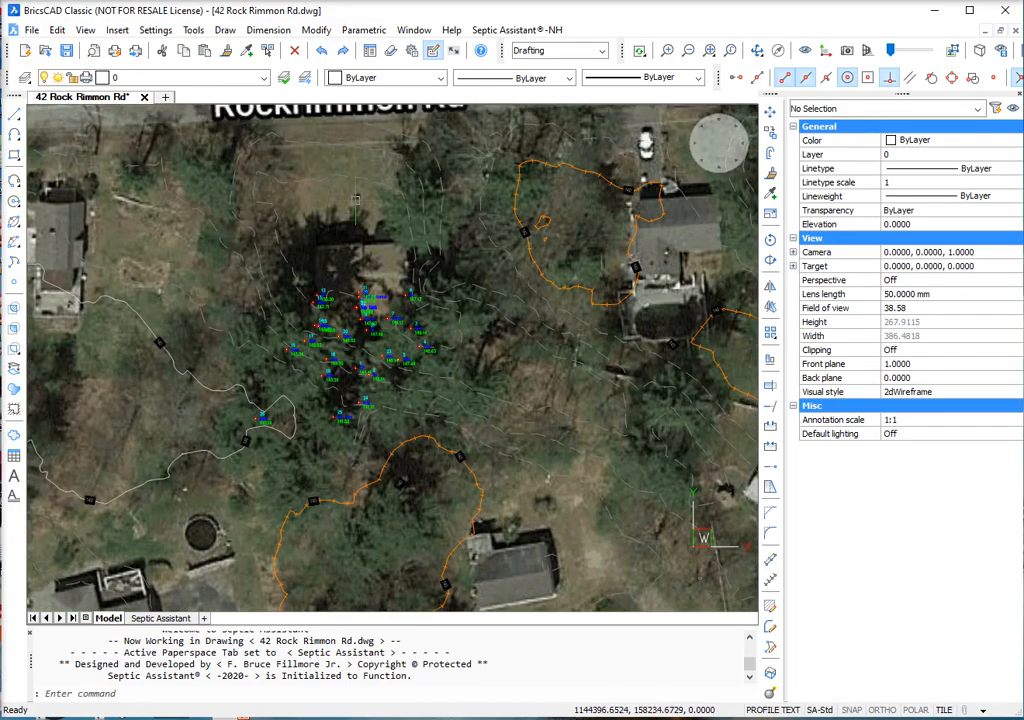
Try to start a Plastic Cluster chamber EDA design at a location among the survey points.
click(527, 33)
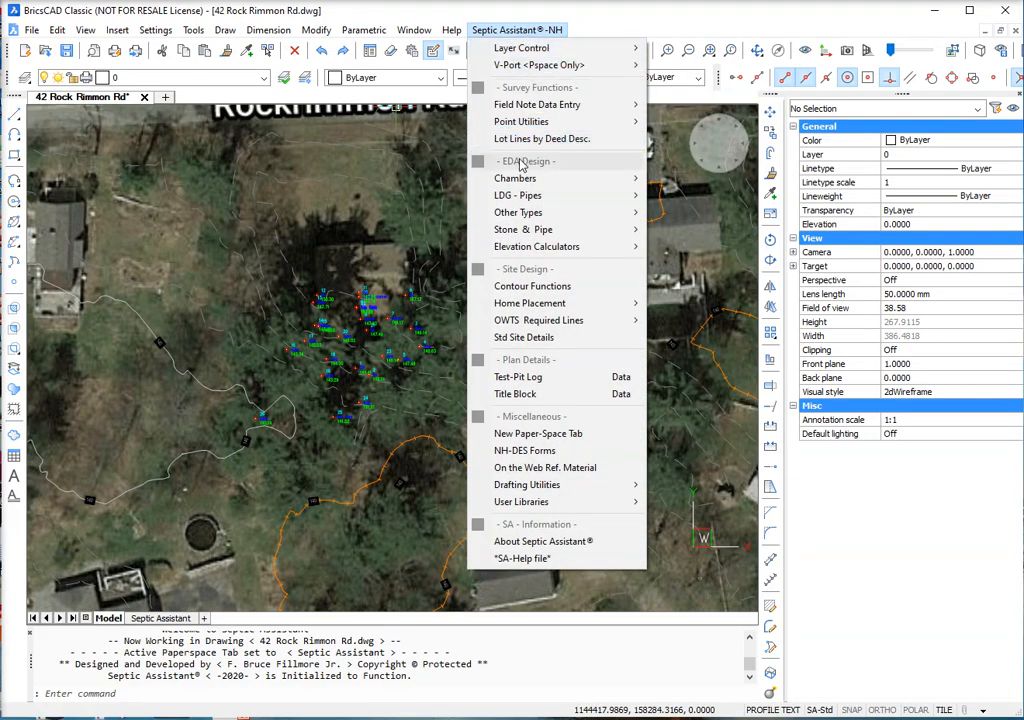
mouse_move(520, 200)
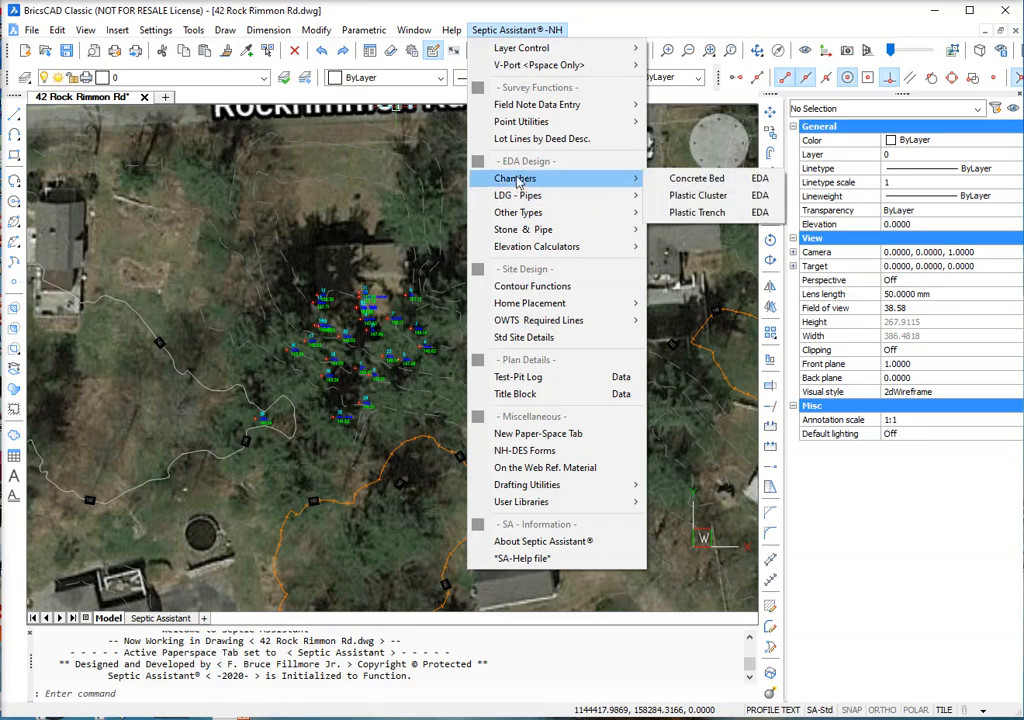
click(697, 196)
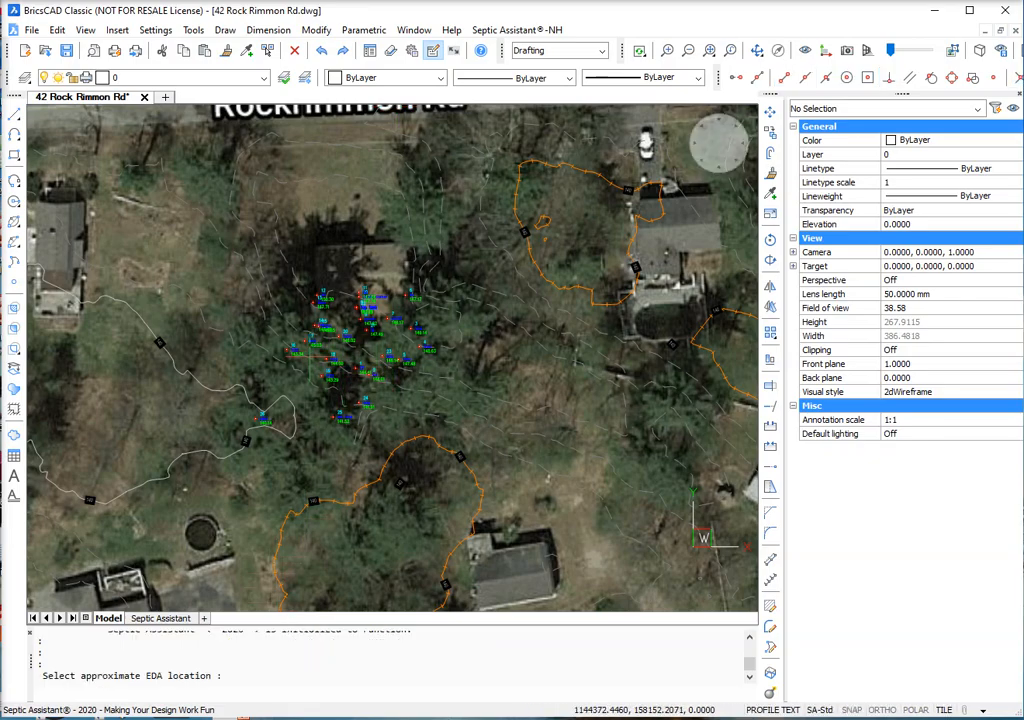
click(313, 362)
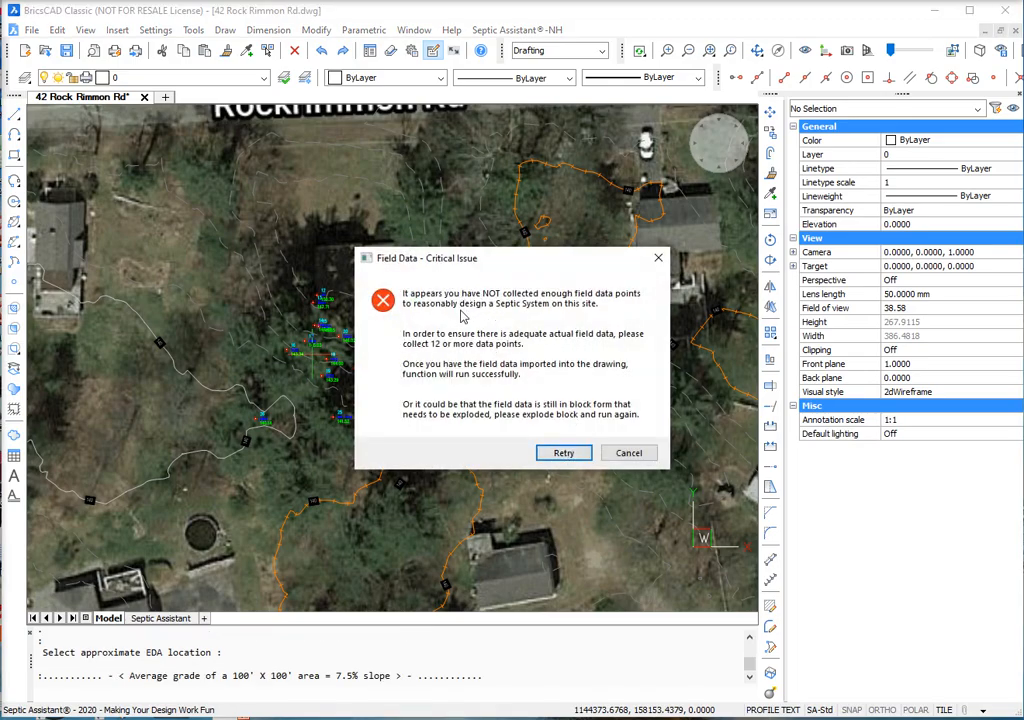
click(630, 453)
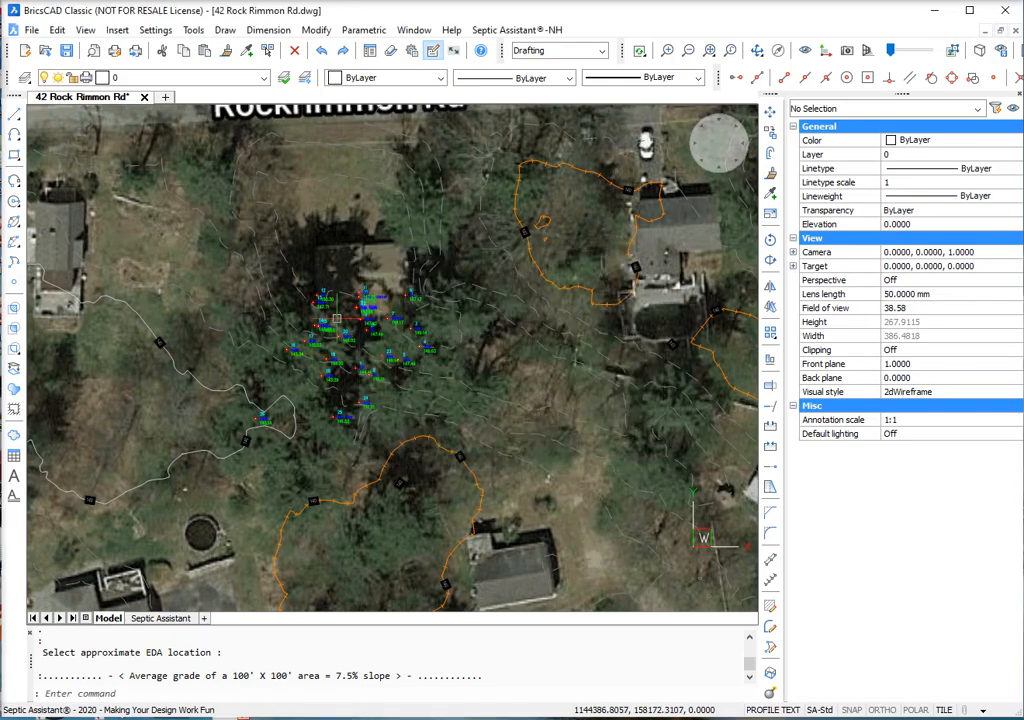
Explode the Septic Assistant field-data block and check that an individual survey point can be selected.
scroll(337, 321, up, 4)
click(300, 330)
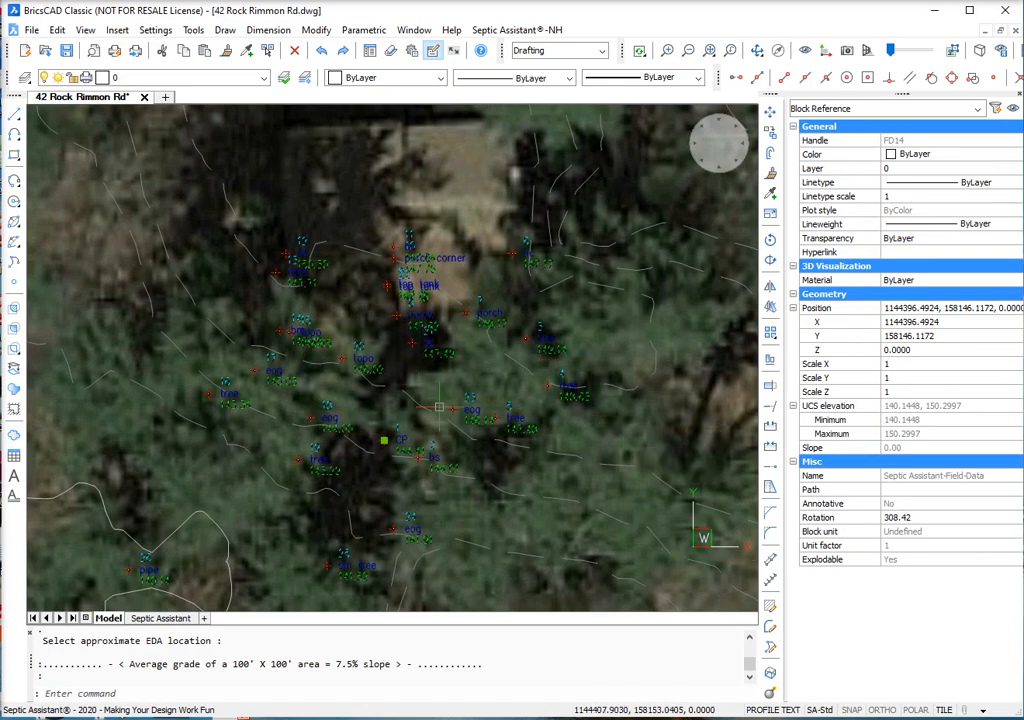
click(769, 694)
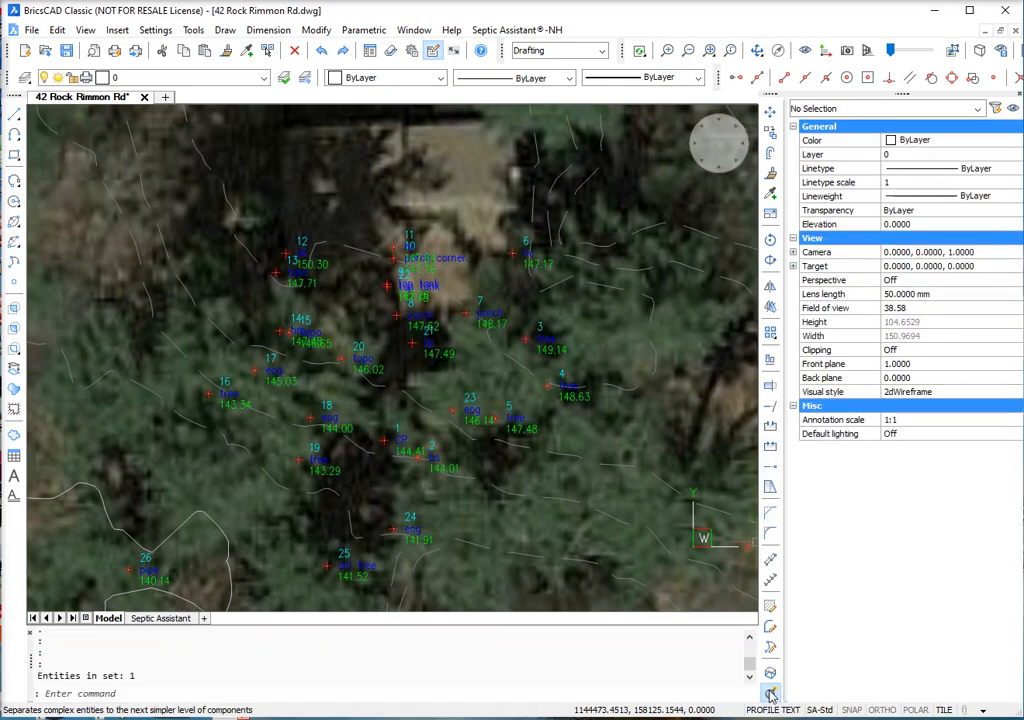
click(300, 333)
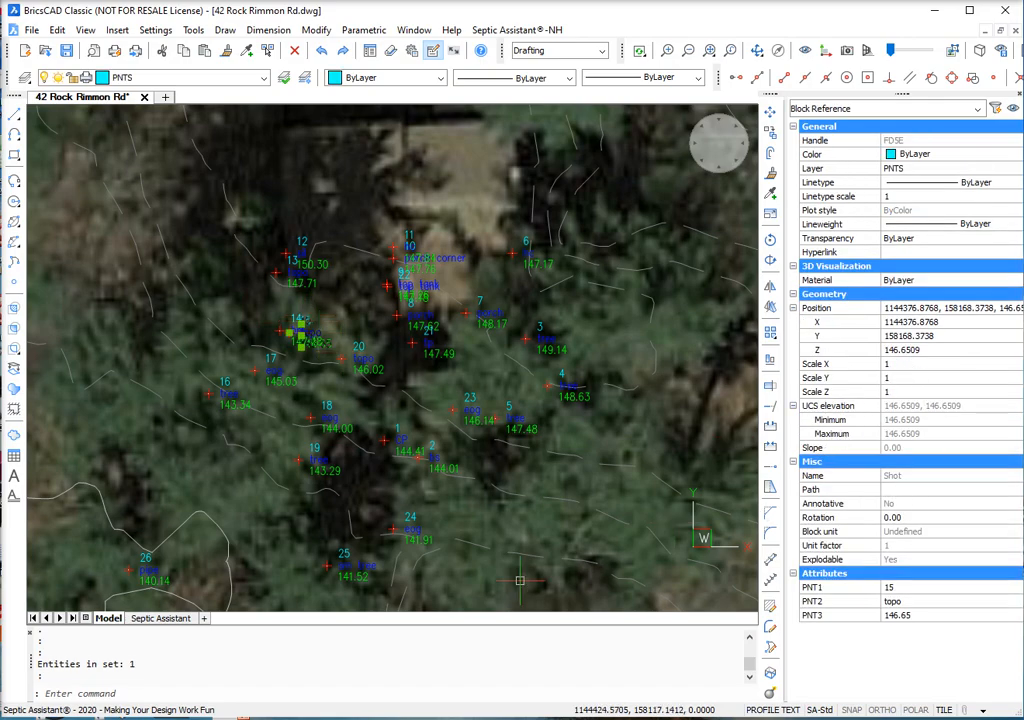
key(Escape)
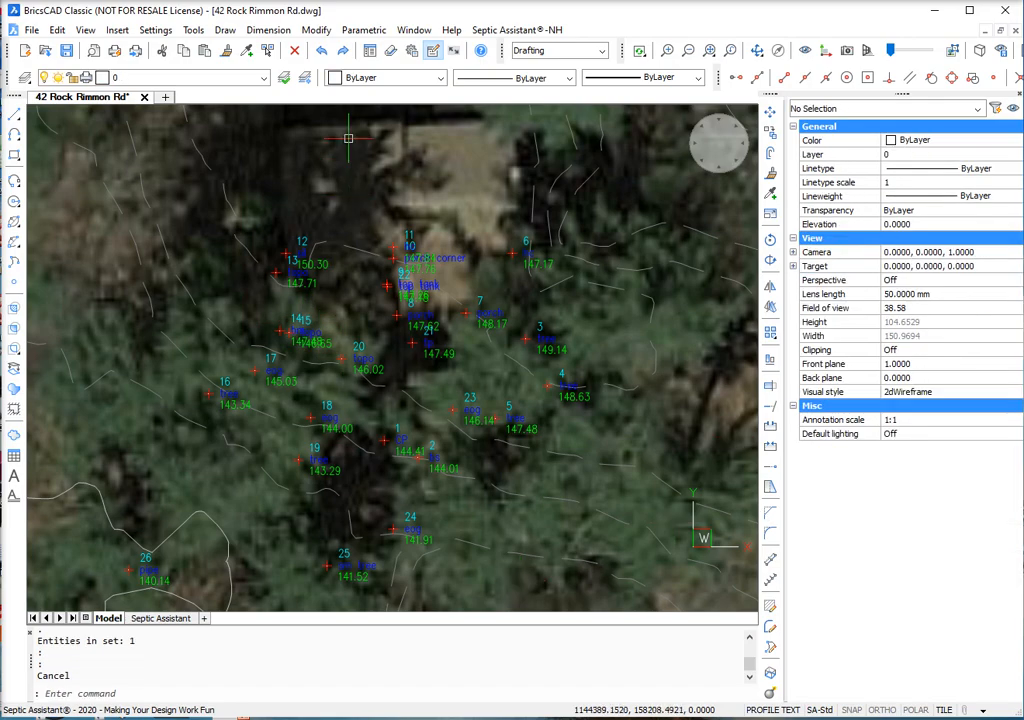
Run the Plastic Cluster chamber EDA tool with its approximate location near survey point 18, and look through the available chamber types.
click(541, 33)
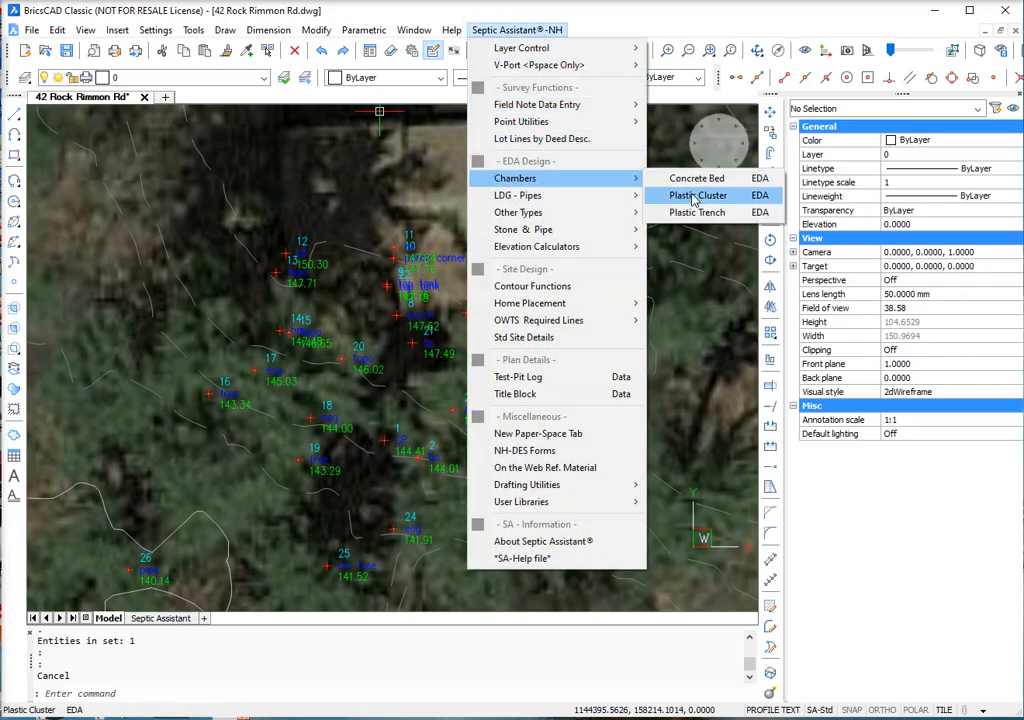
click(694, 196)
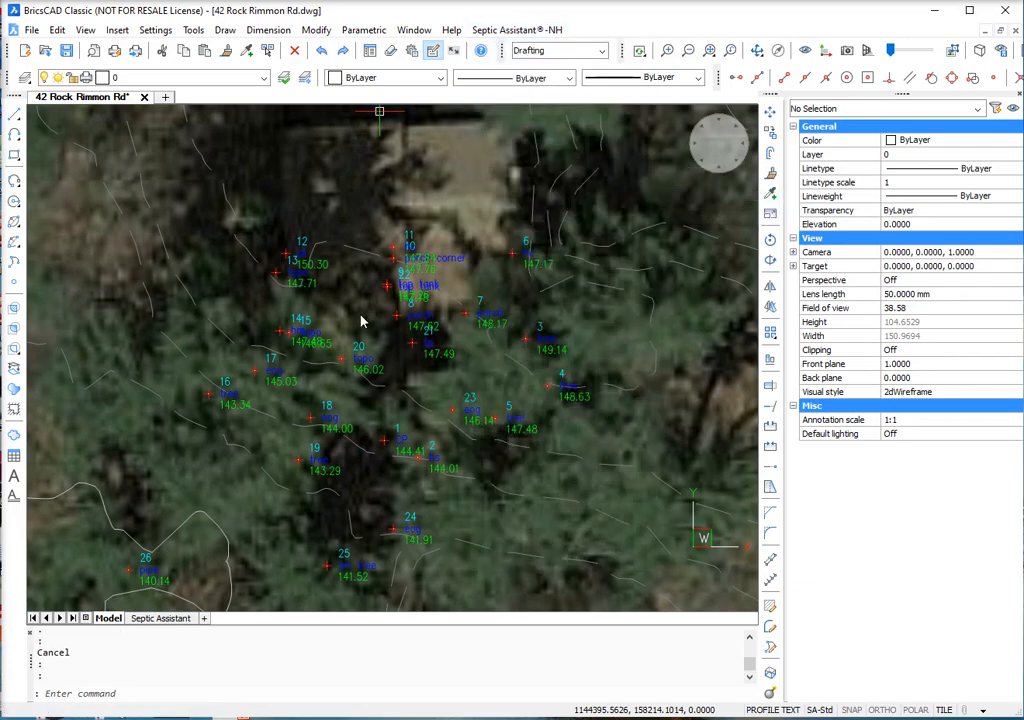
click(316, 391)
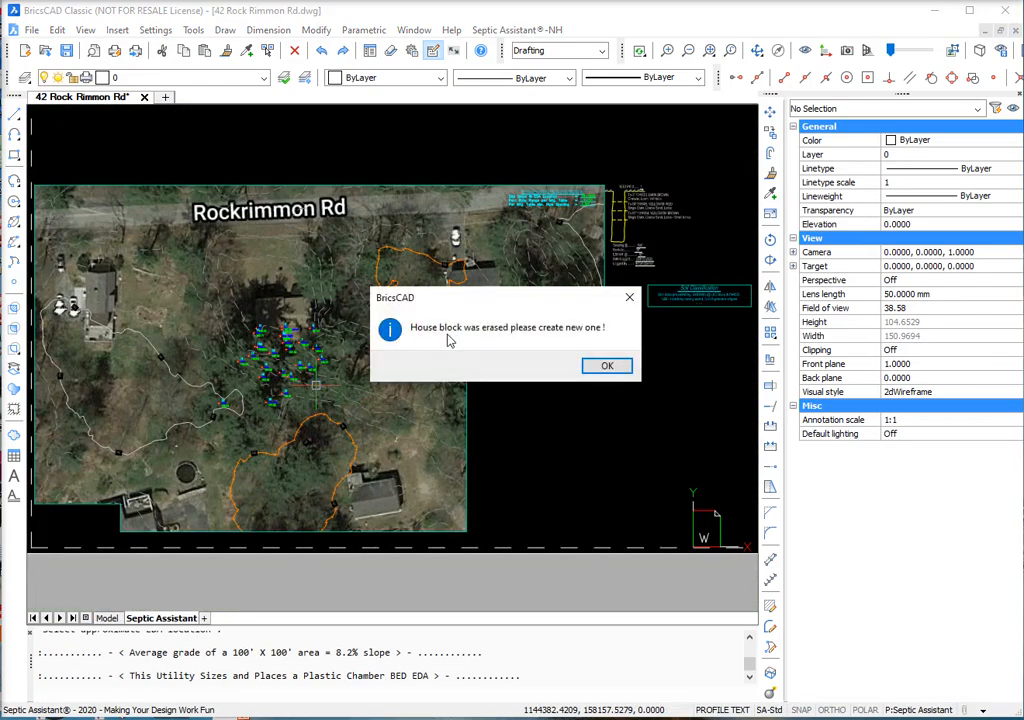
click(604, 367)
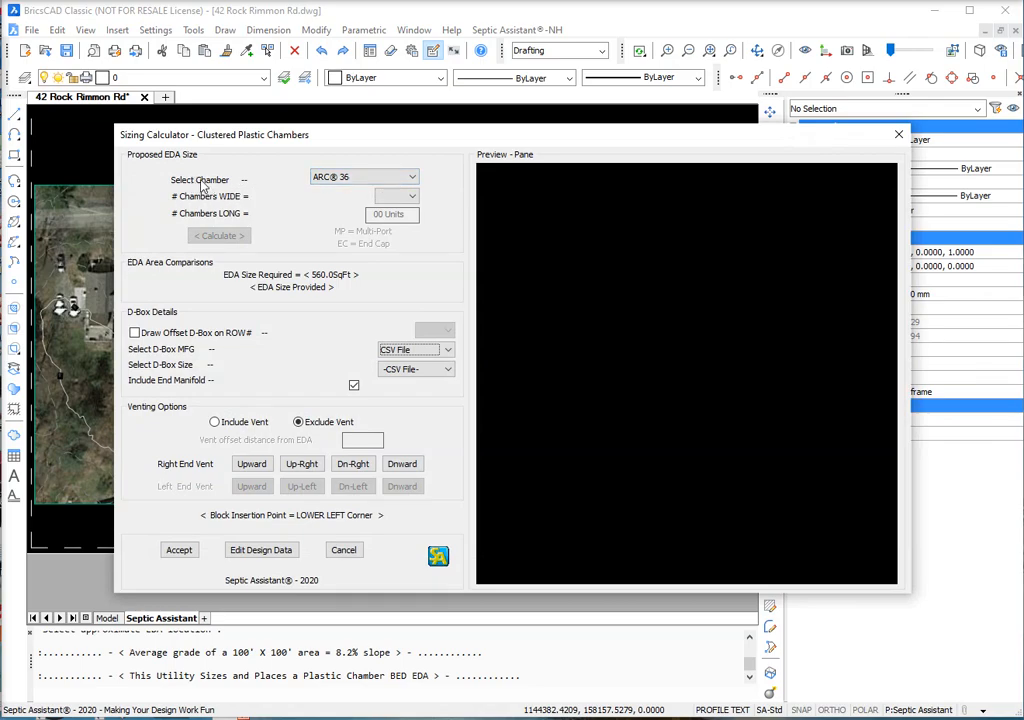
click(383, 178)
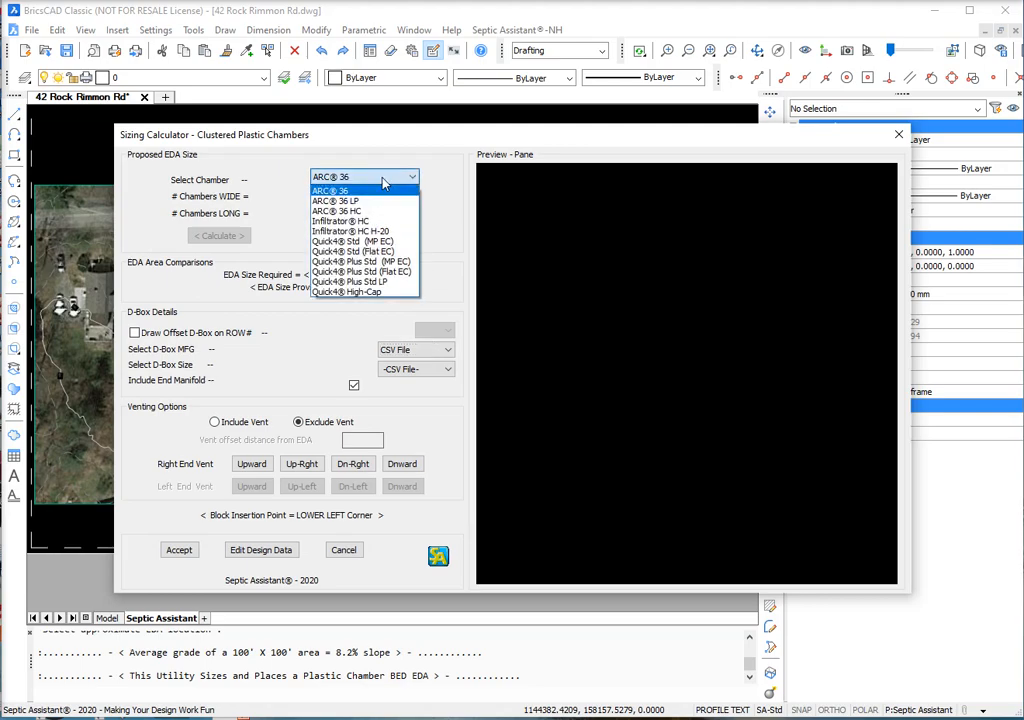
click(384, 184)
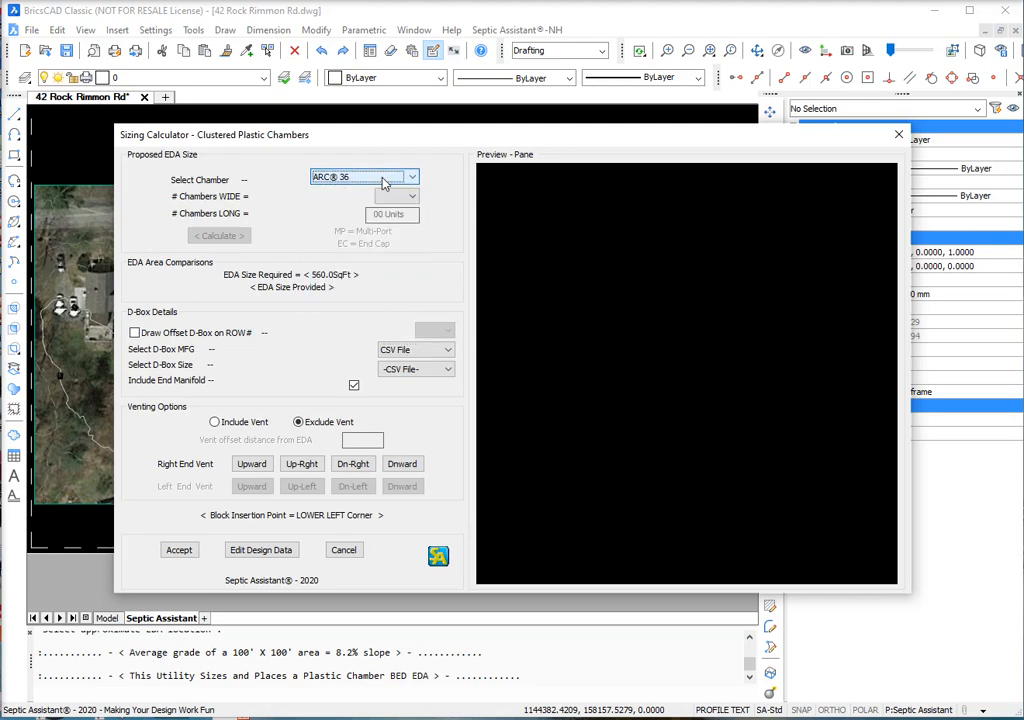
Enable the 40% reduction factor in the EDA specific design data.
click(266, 551)
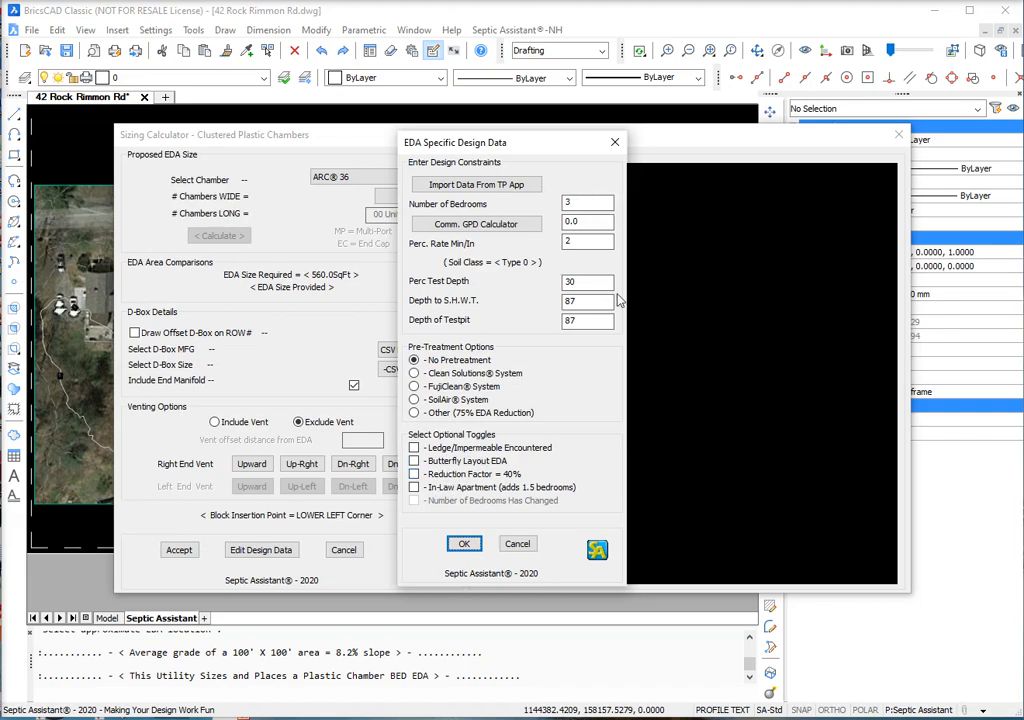
click(414, 474)
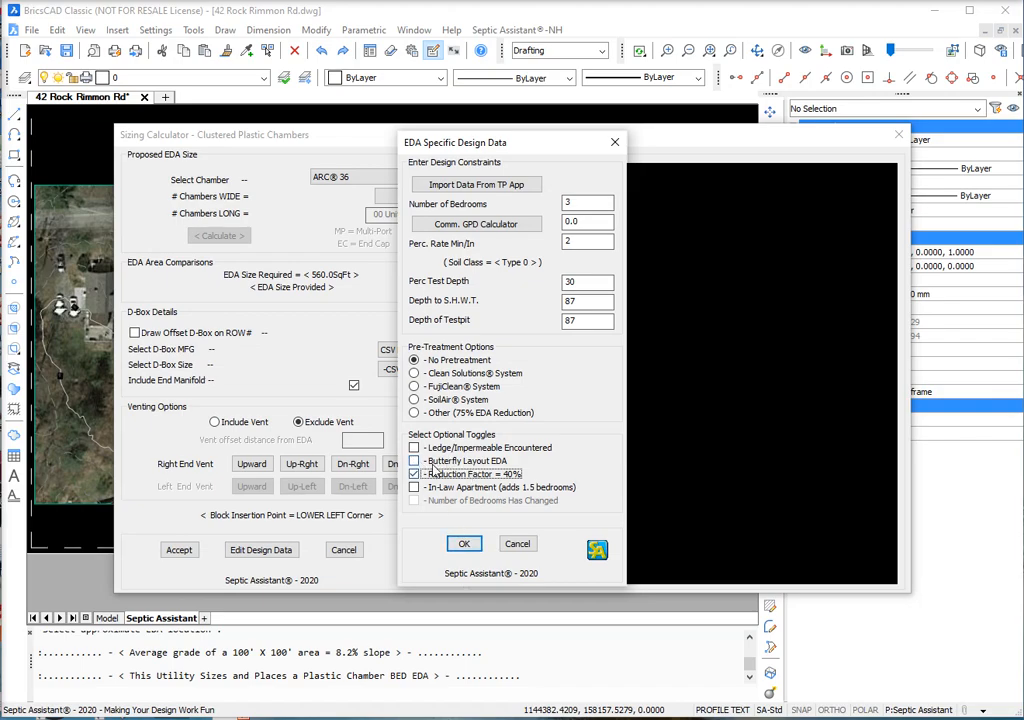
click(463, 543)
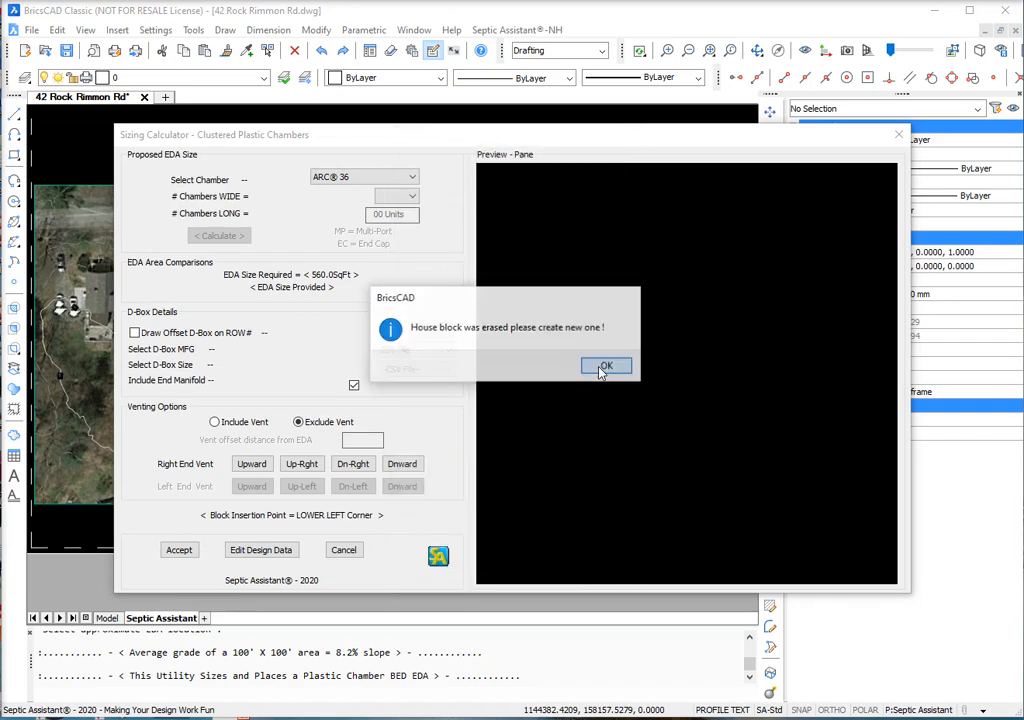
click(603, 367)
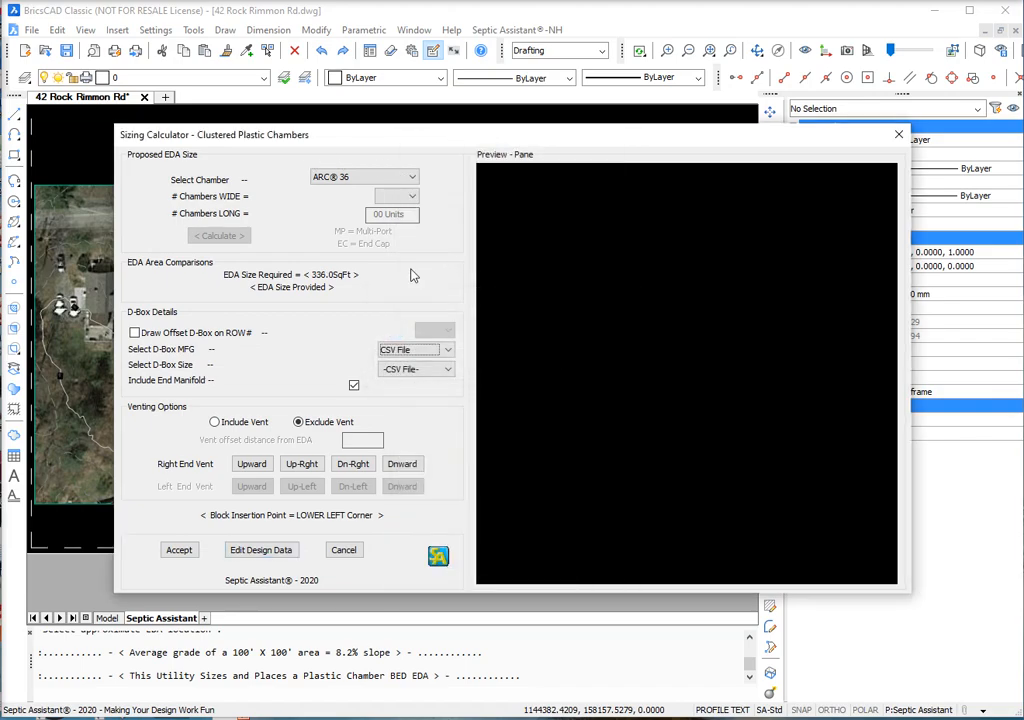
Select the Quick4 Plus Std (MP EC) chamber and set the cluster to 5 chambers wide.
click(393, 183)
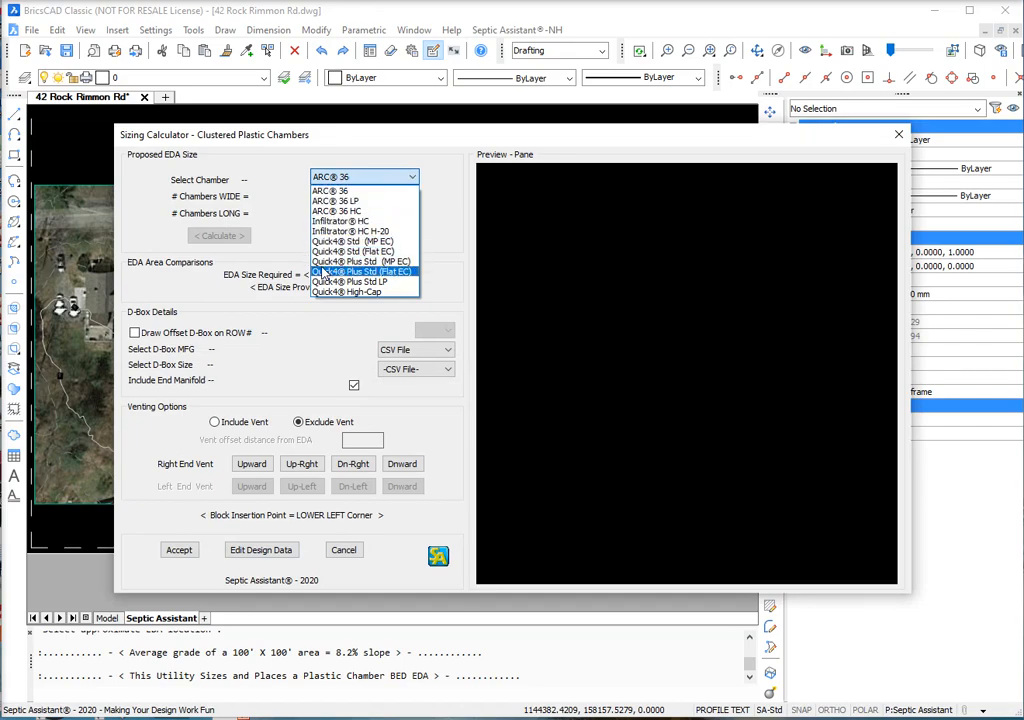
click(372, 263)
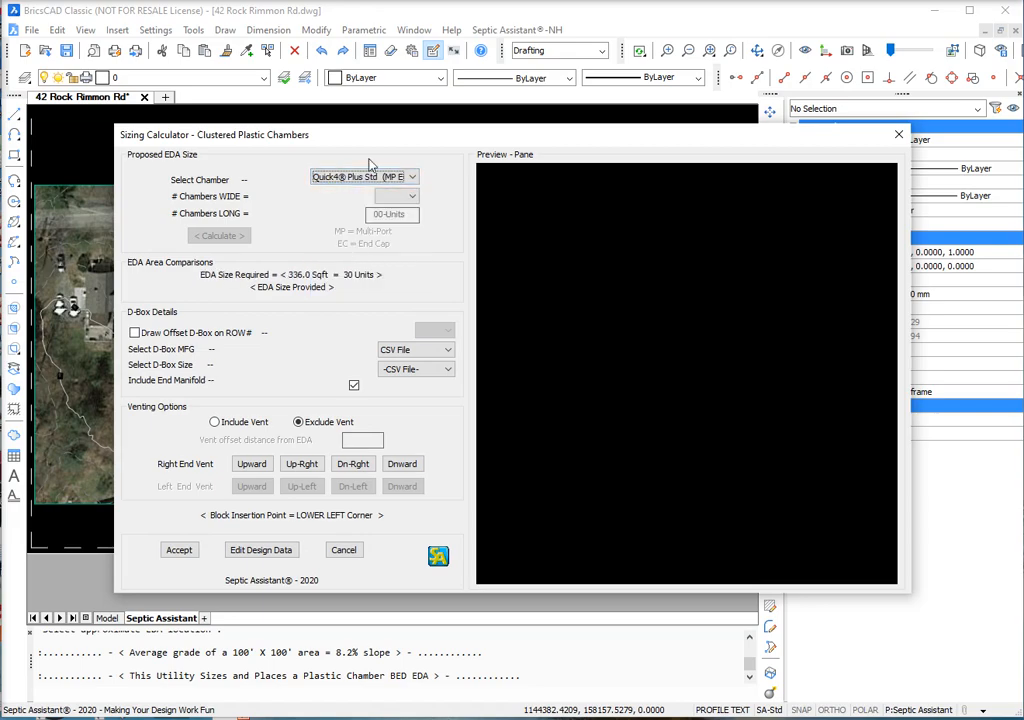
click(409, 198)
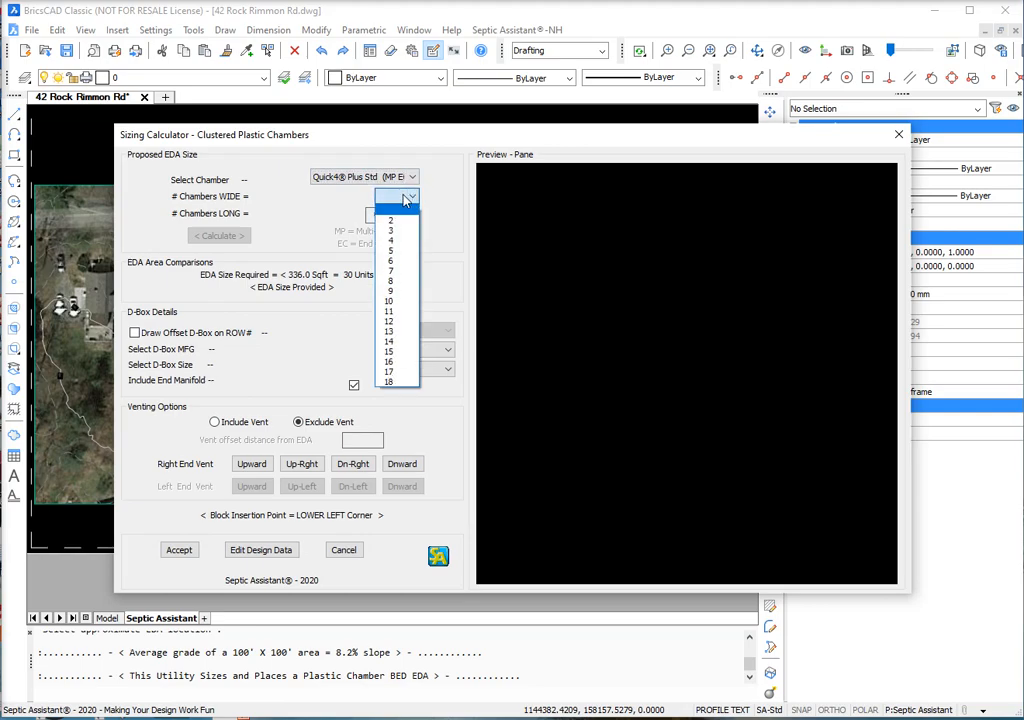
click(400, 252)
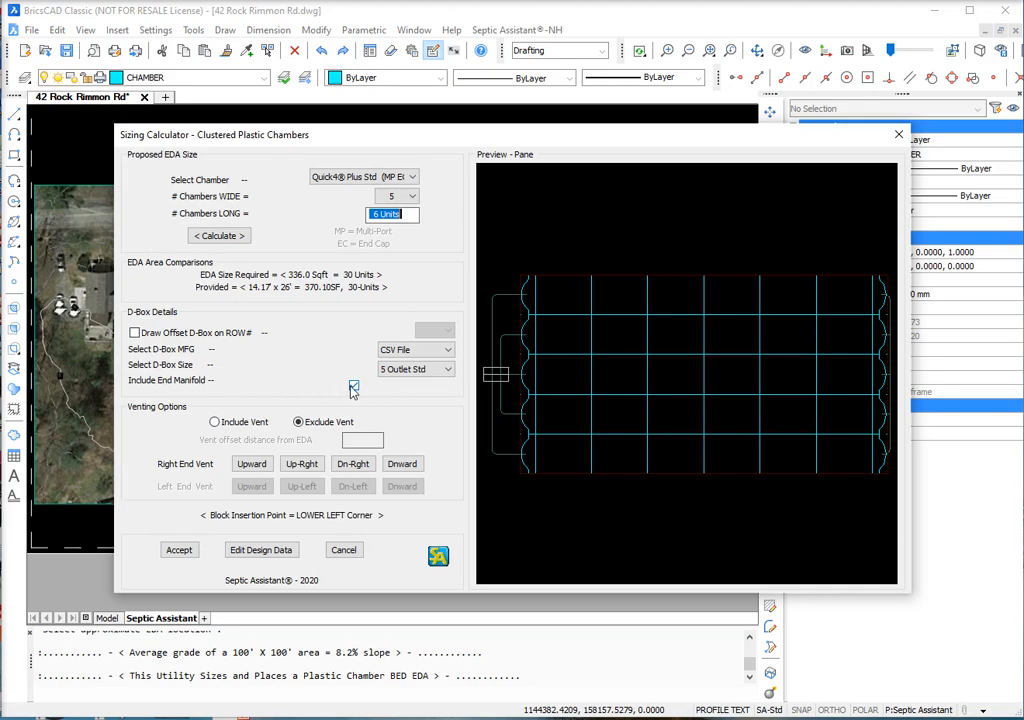
Include a vent, compare the right-end vent directions, and set the right-end vent to Upward.
click(214, 422)
click(257, 464)
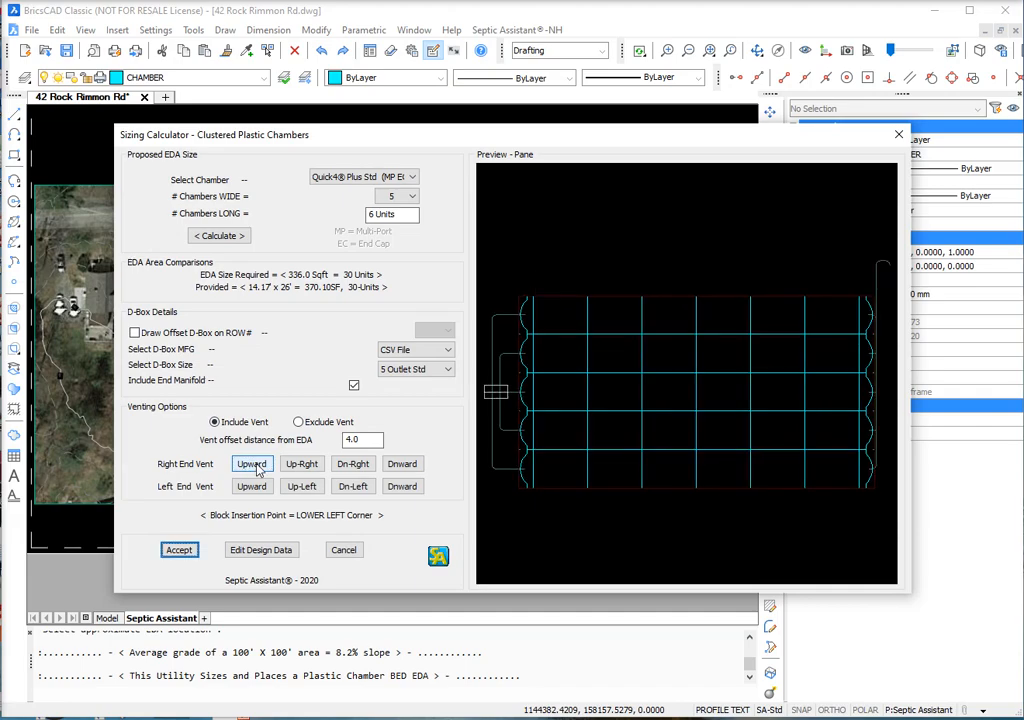
click(305, 466)
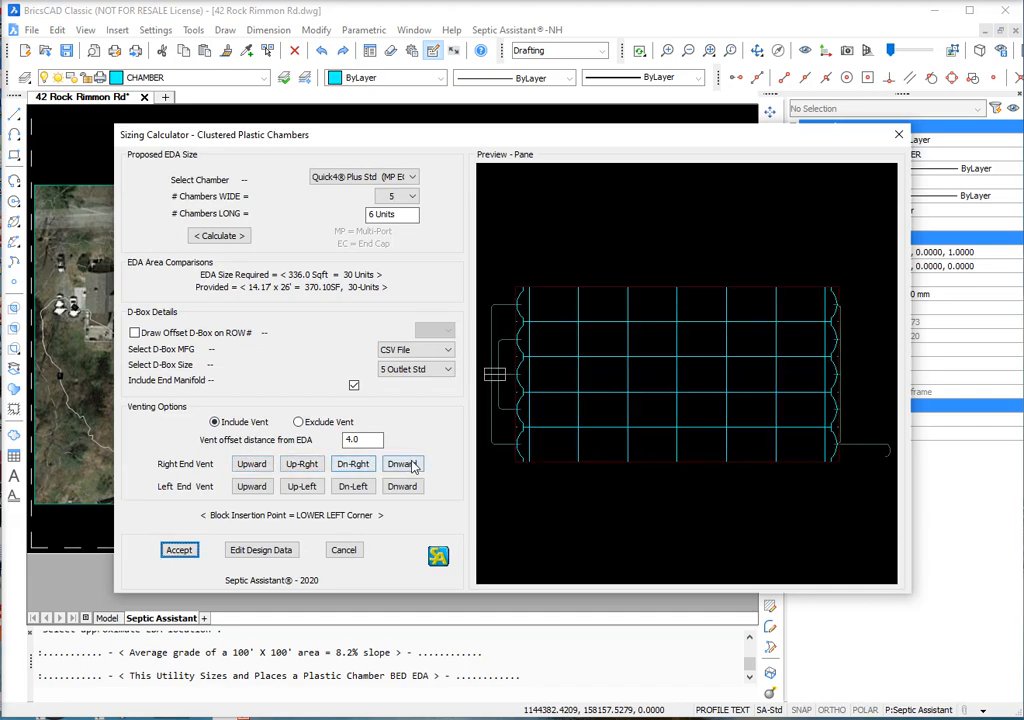
click(401, 466)
click(252, 464)
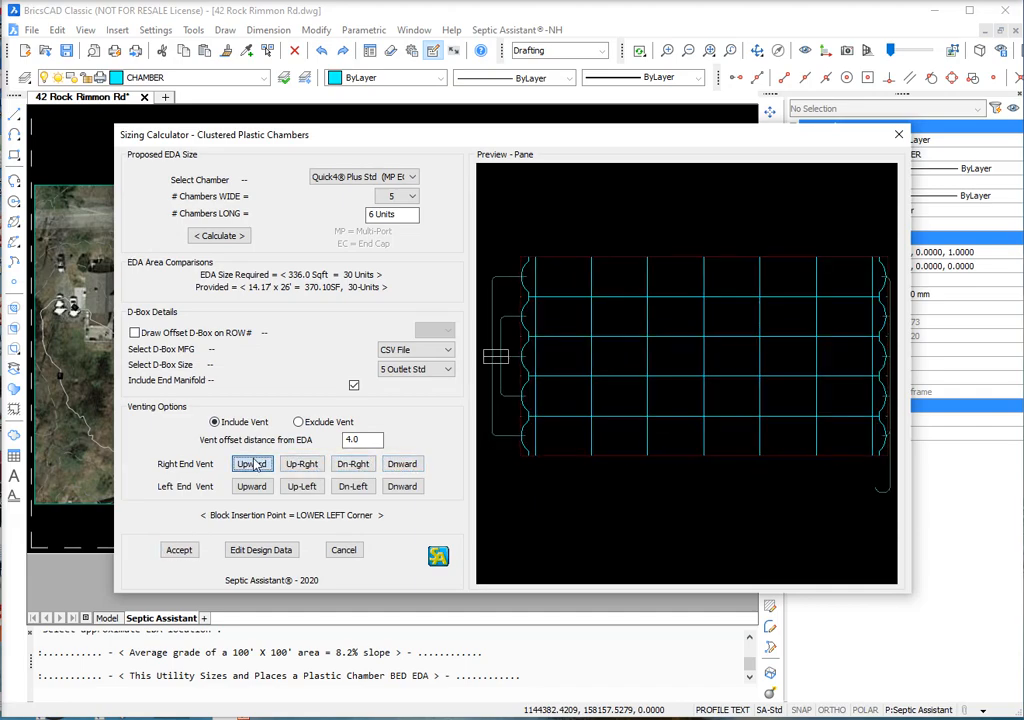
Enable the offset D-Box, compare its placement on different chamber rows, and set it on row 3.
click(135, 333)
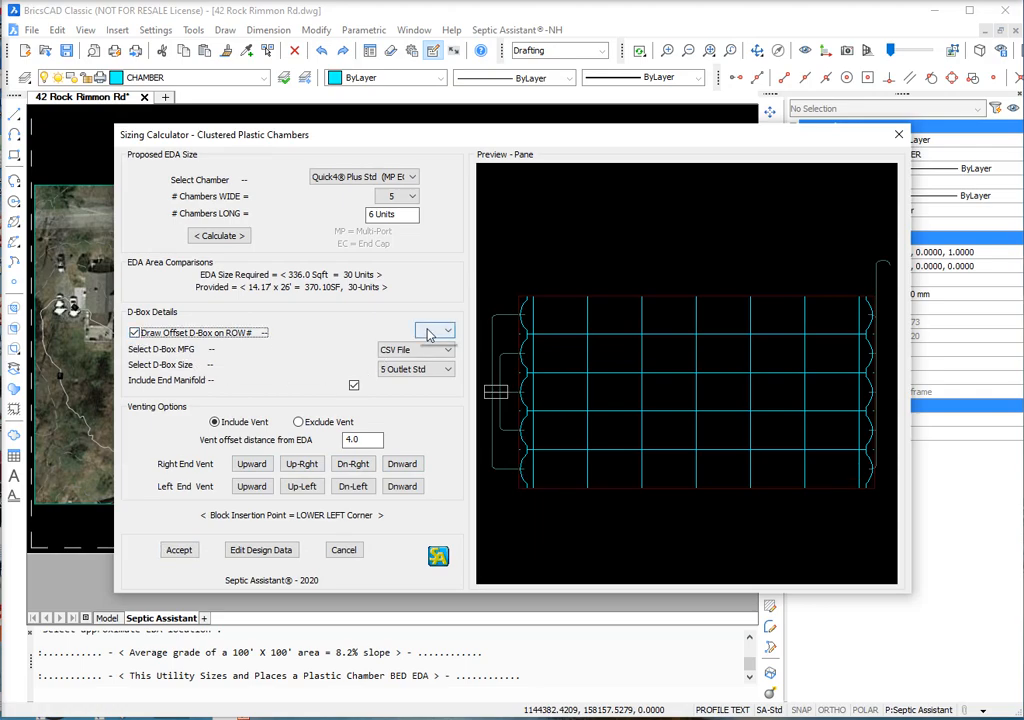
click(434, 331)
click(435, 356)
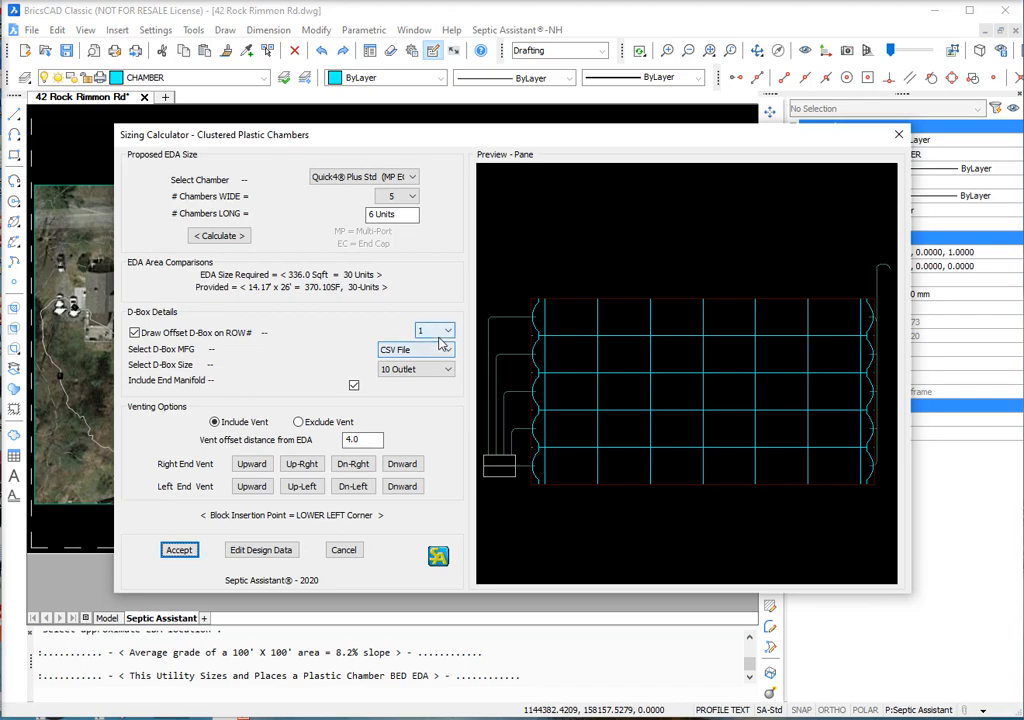
click(434, 331)
click(436, 364)
click(440, 333)
click(434, 384)
click(434, 331)
click(435, 397)
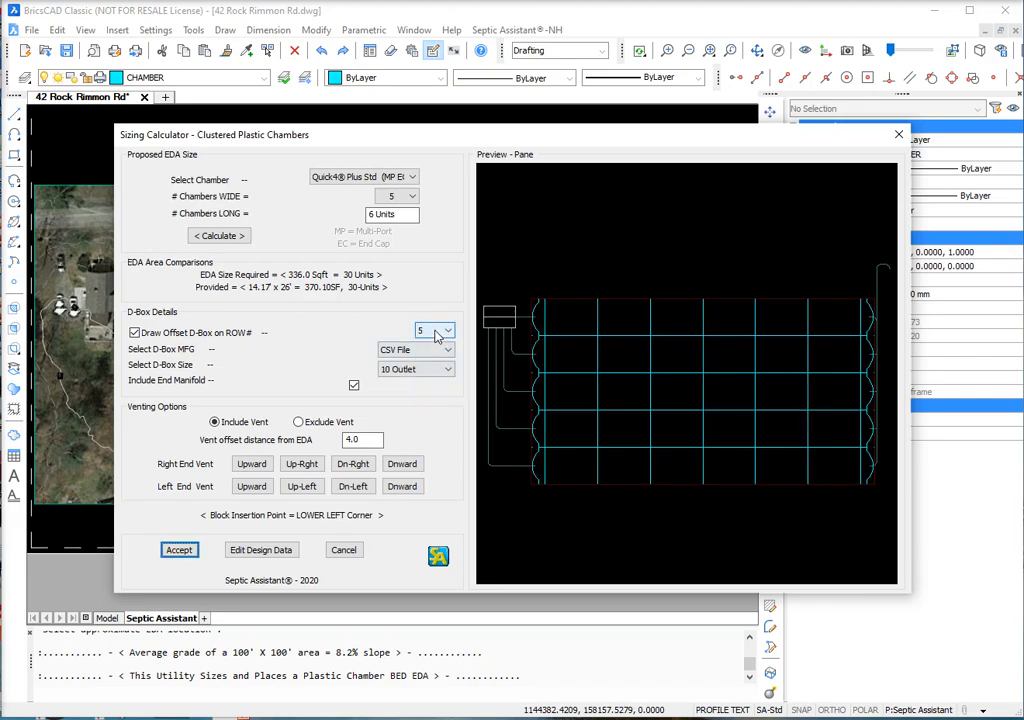
click(436, 331)
click(433, 375)
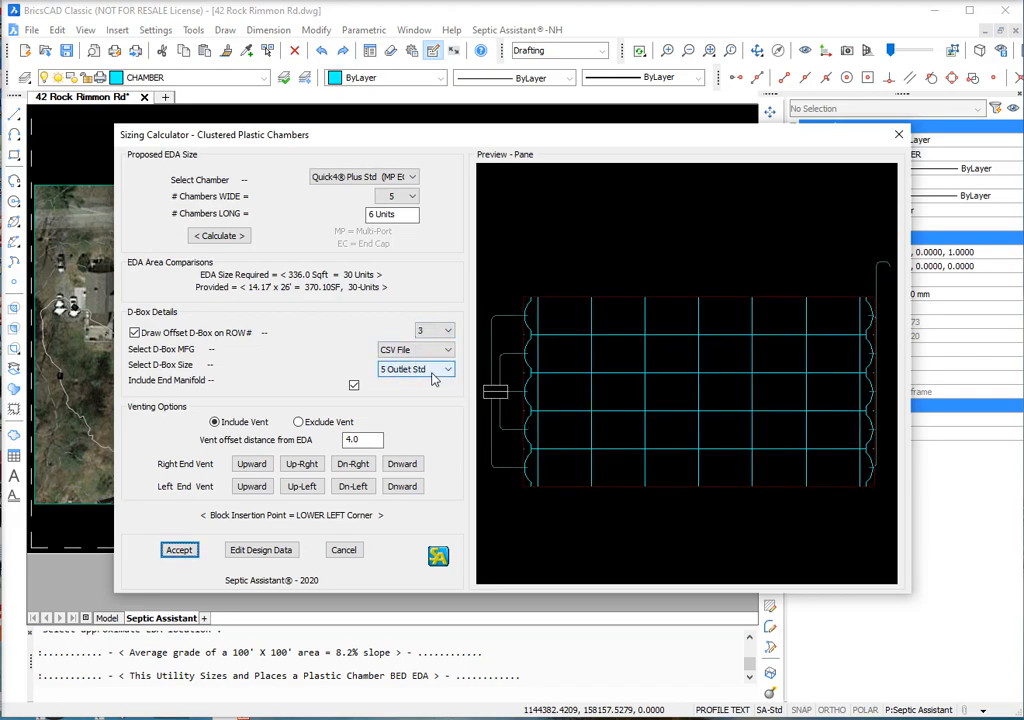
Set the chamber cluster to 6 chambers wide.
click(408, 198)
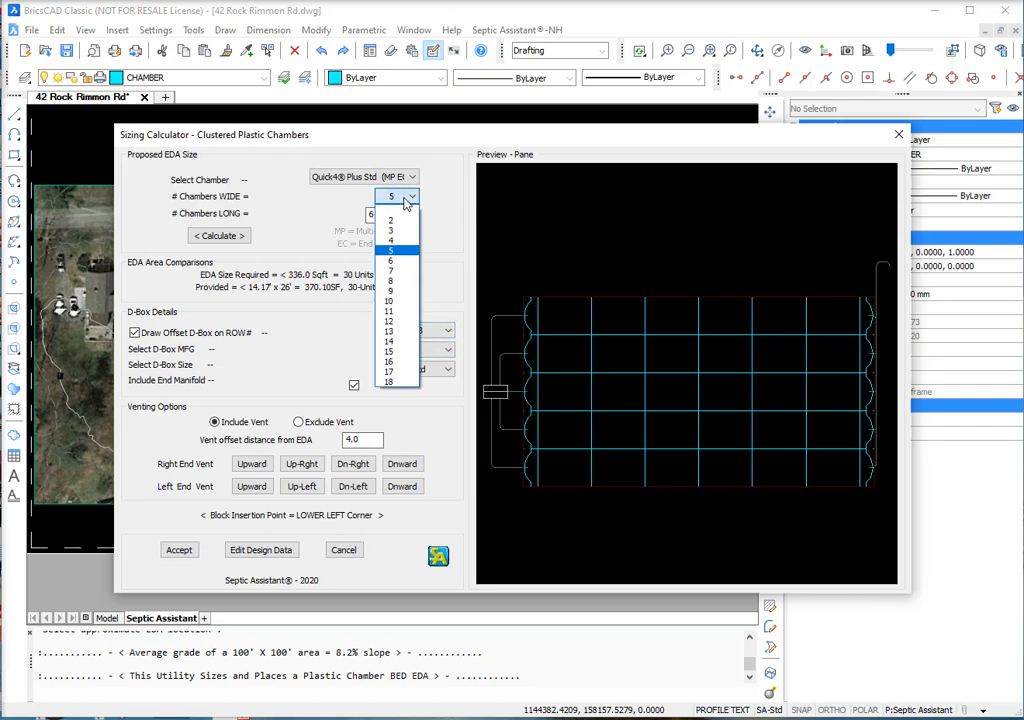
click(400, 264)
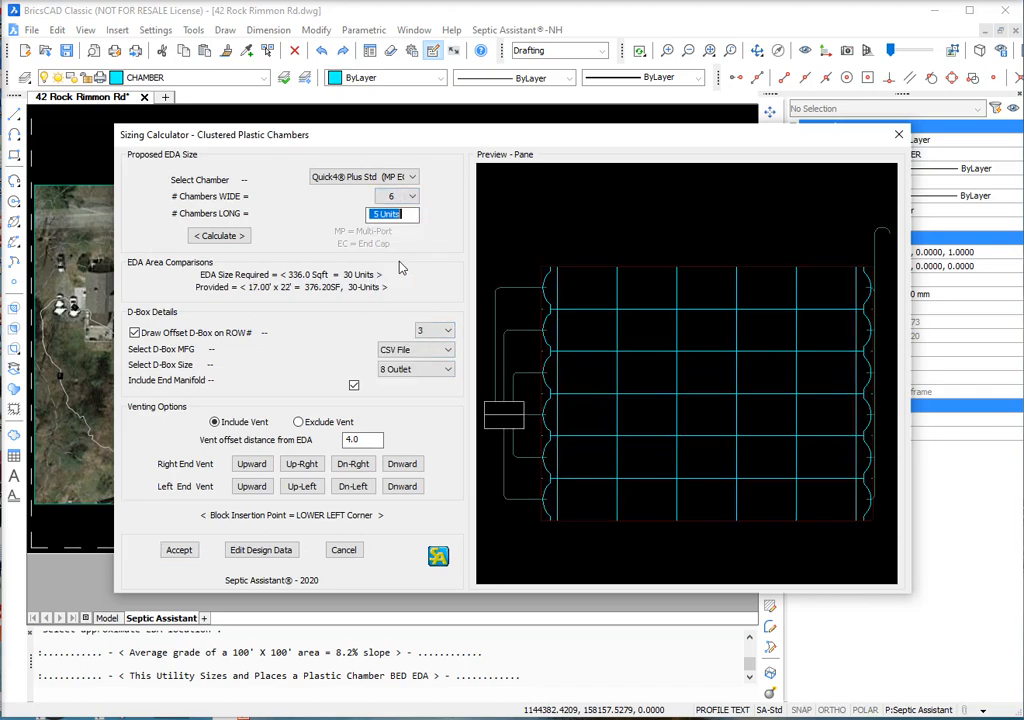
Compare the layout without the offset D-Box, restore it on row 3, and keep the 8 Outlet D-Box size.
click(135, 333)
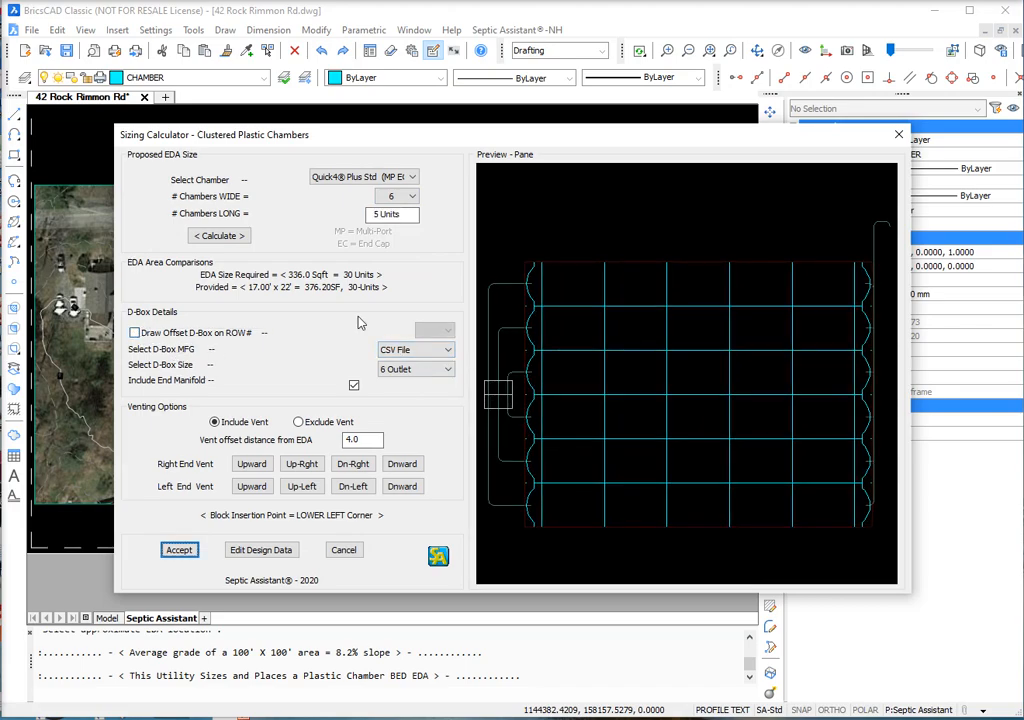
click(135, 333)
click(428, 334)
click(427, 375)
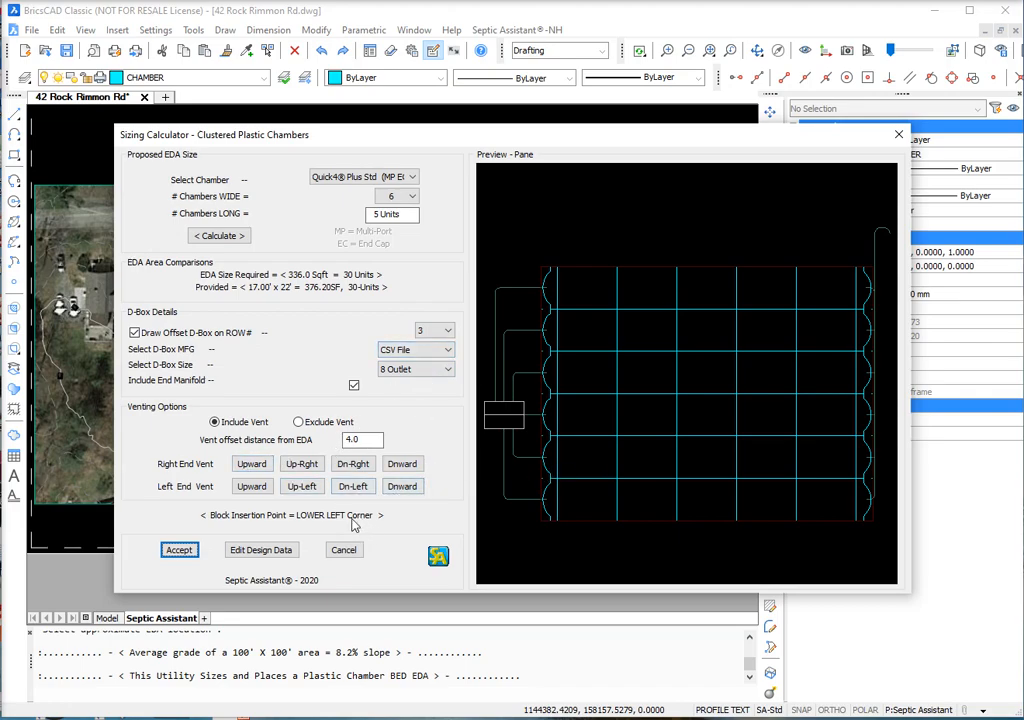
click(428, 371)
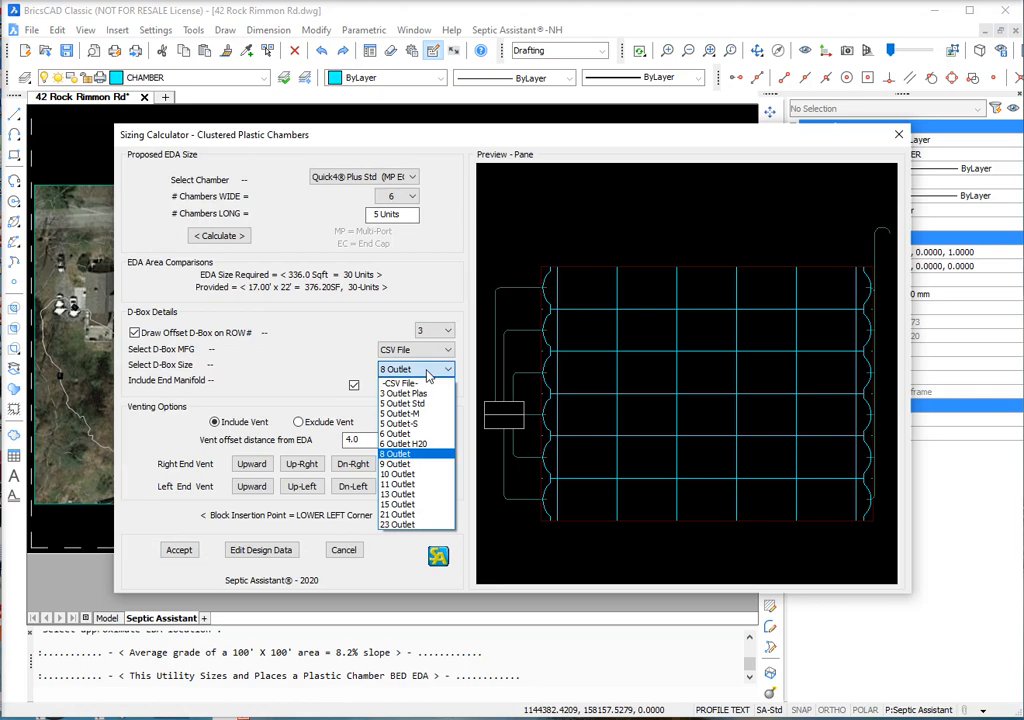
click(427, 371)
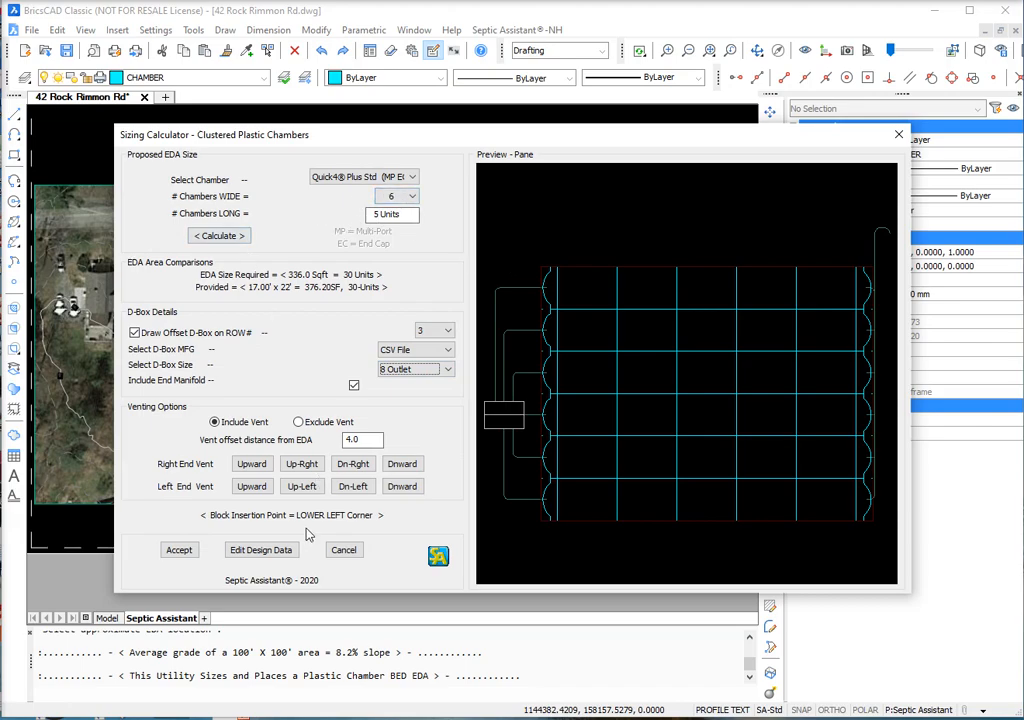
Edit the EDA design data to use the Butterfly Layout EDA option.
click(260, 553)
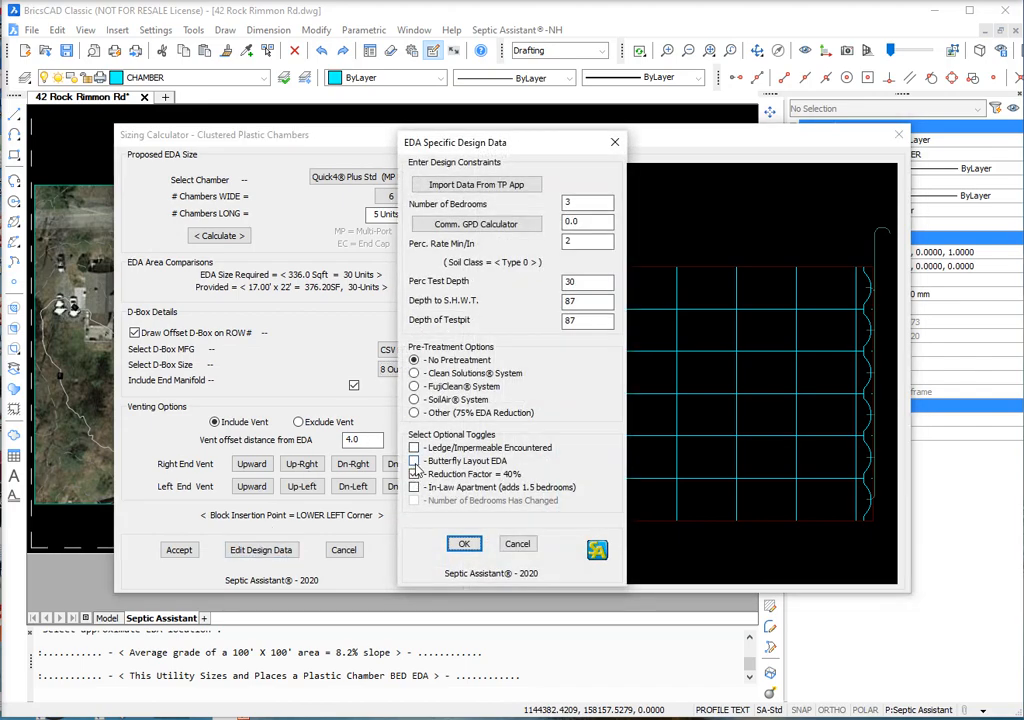
click(415, 463)
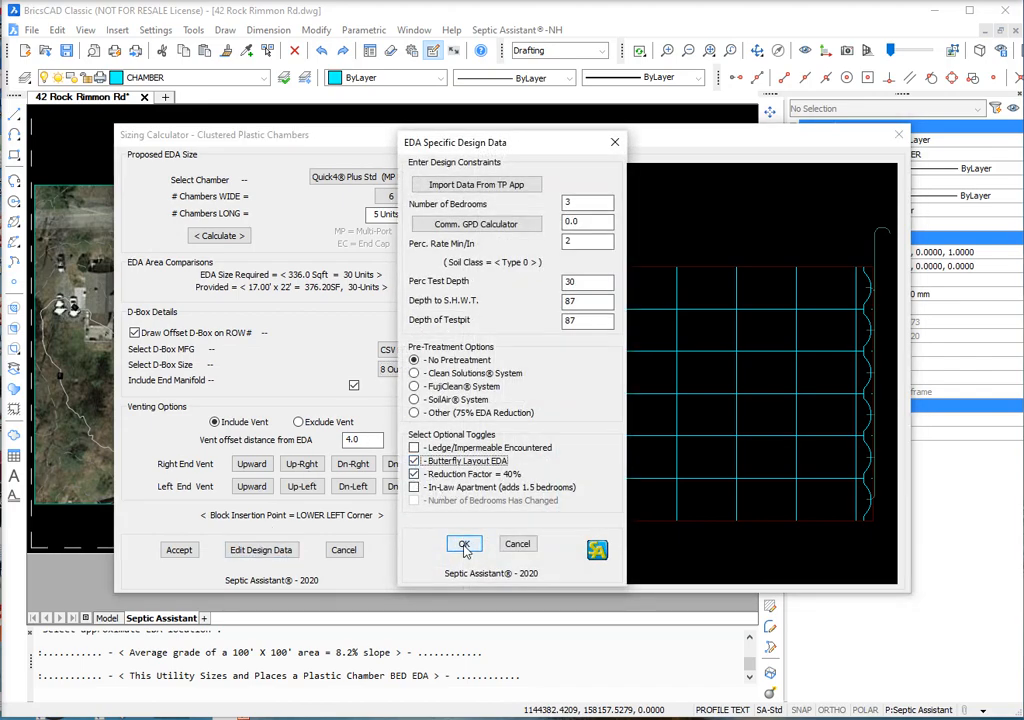
click(464, 545)
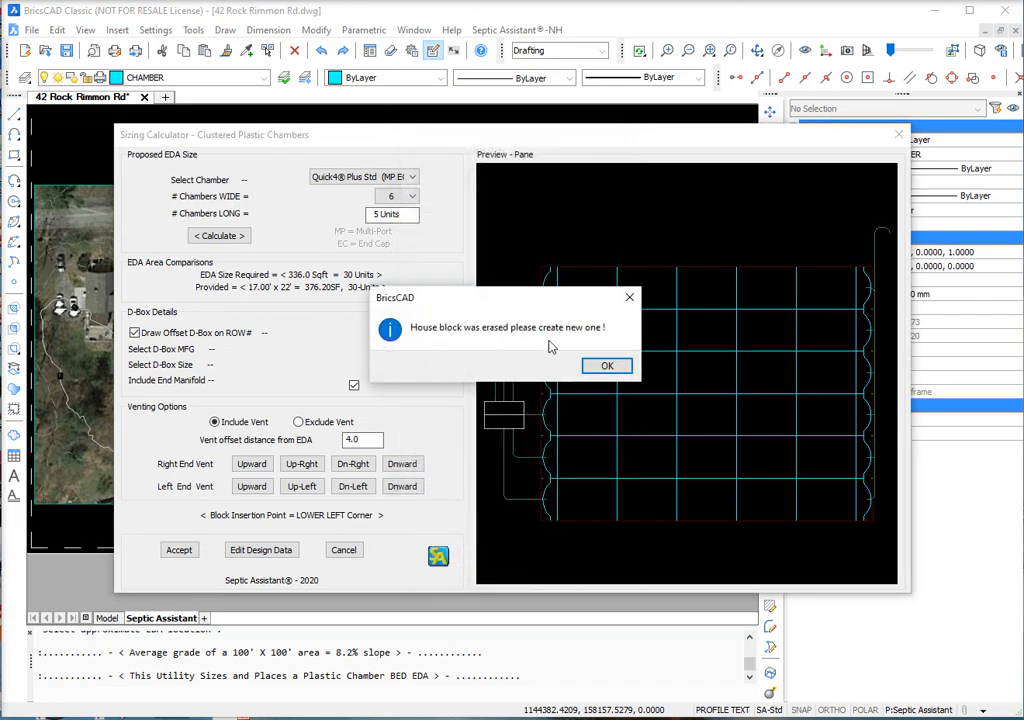
click(607, 366)
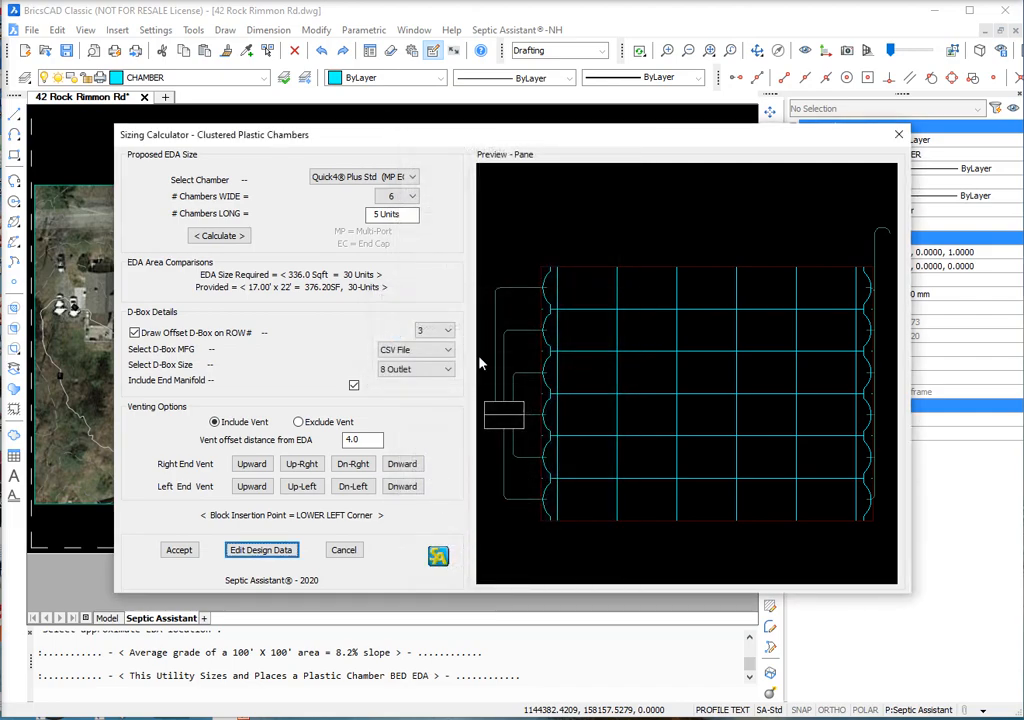
Select the Quick4 Plus Std (MP EC) chamber for the butterfly layout and set it 3 chambers wide.
click(390, 180)
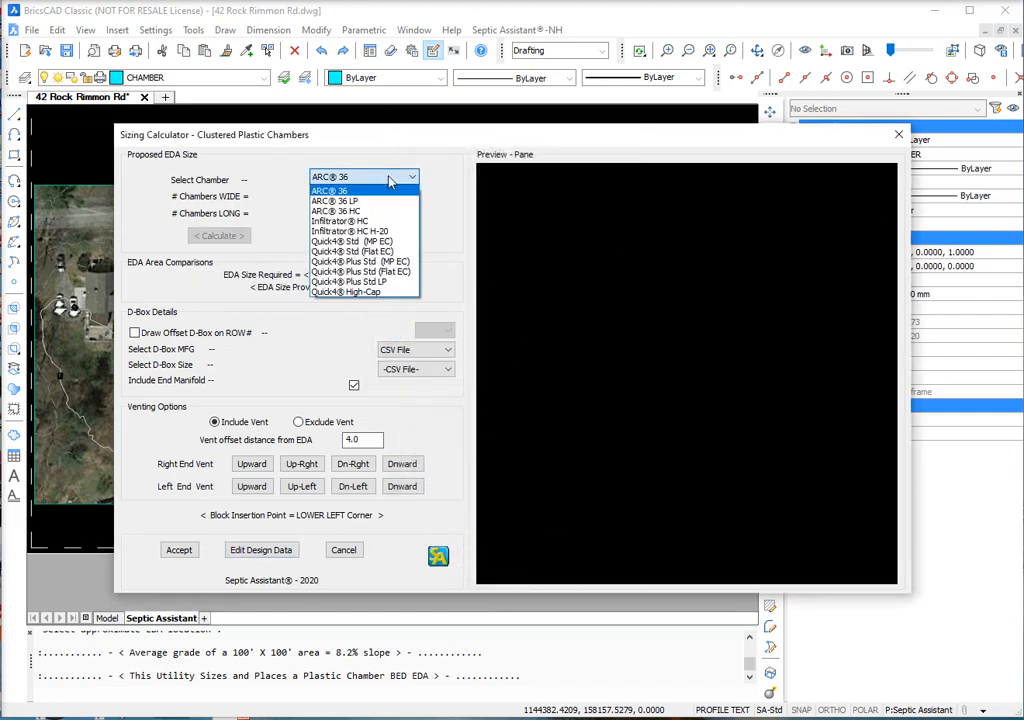
click(378, 264)
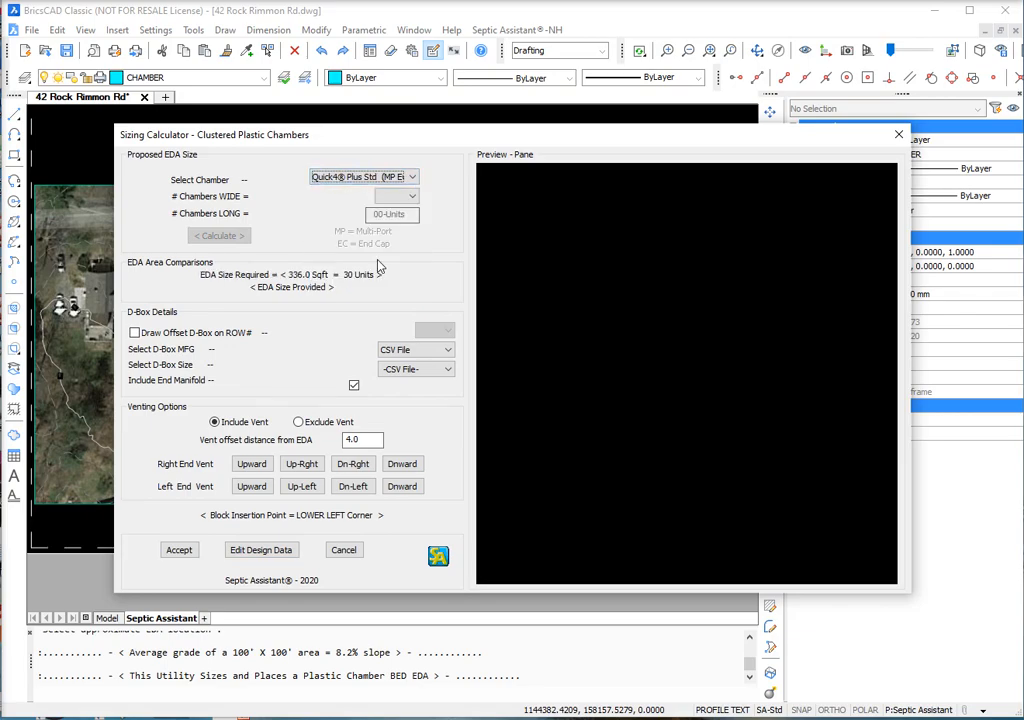
click(404, 201)
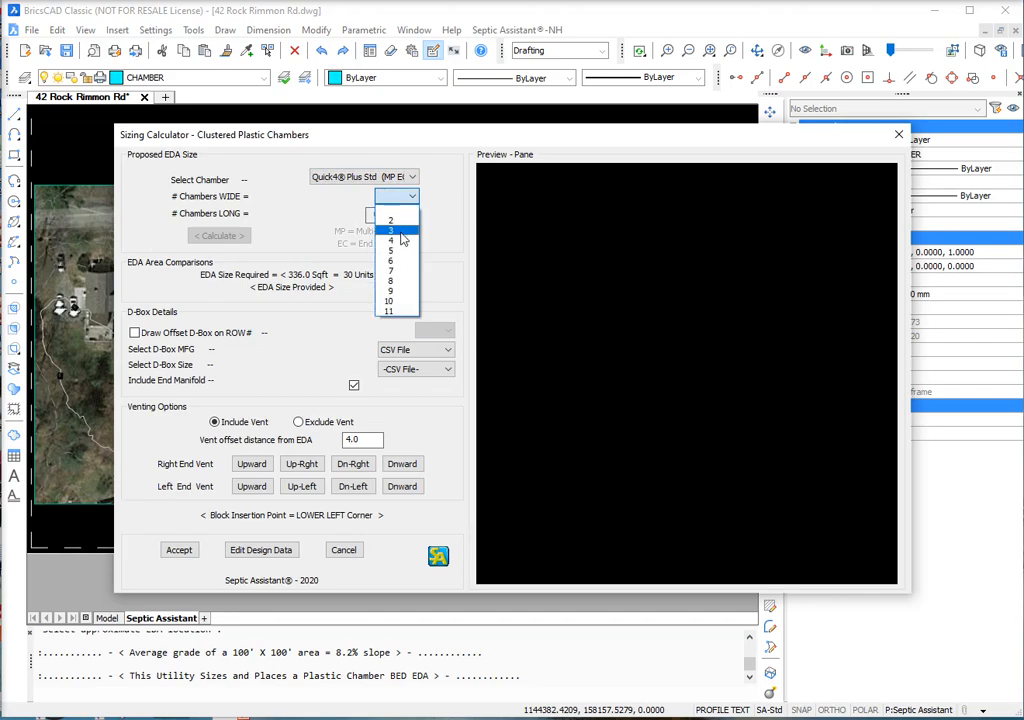
click(399, 231)
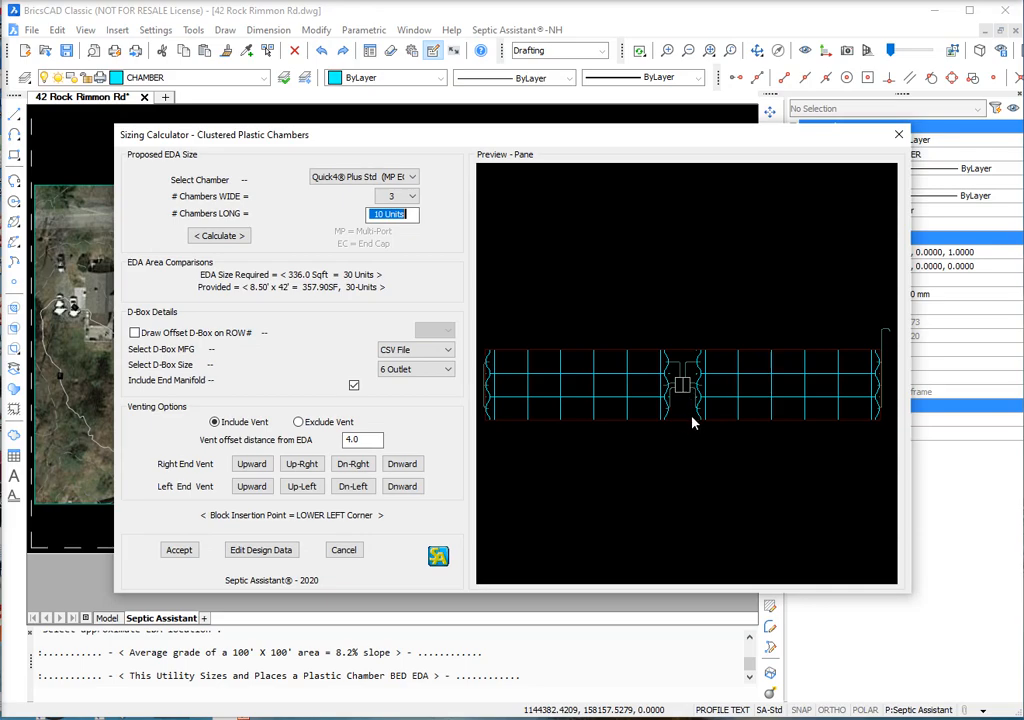
Enable the offset D-Box, compare the left-end vent directions, and set the left-end vent to Dnward.
click(134, 333)
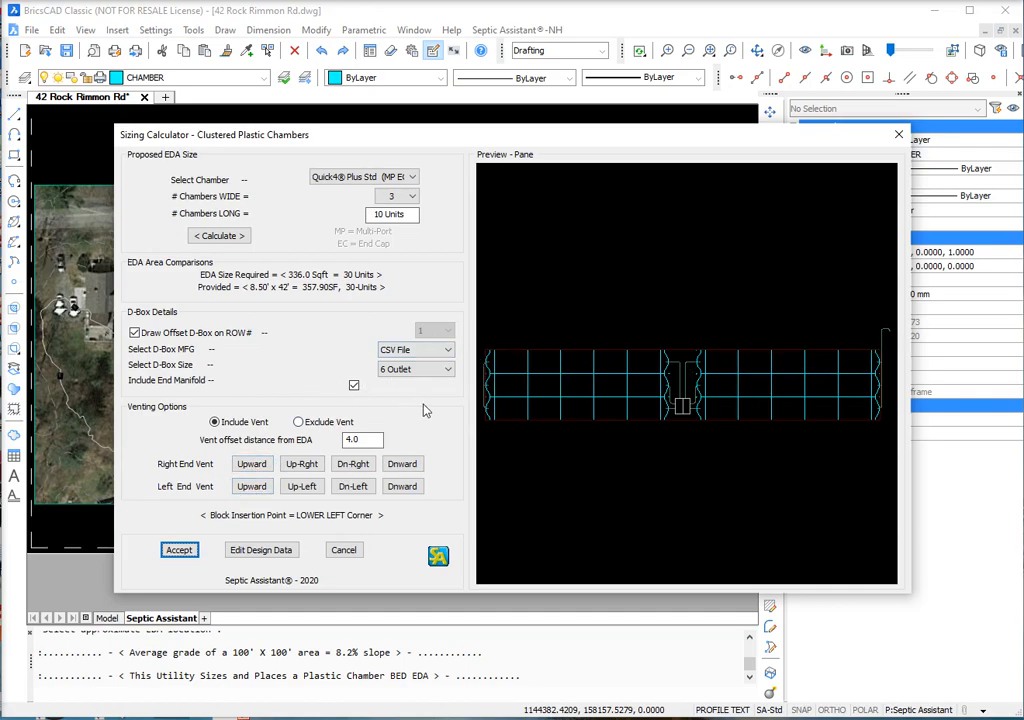
click(253, 487)
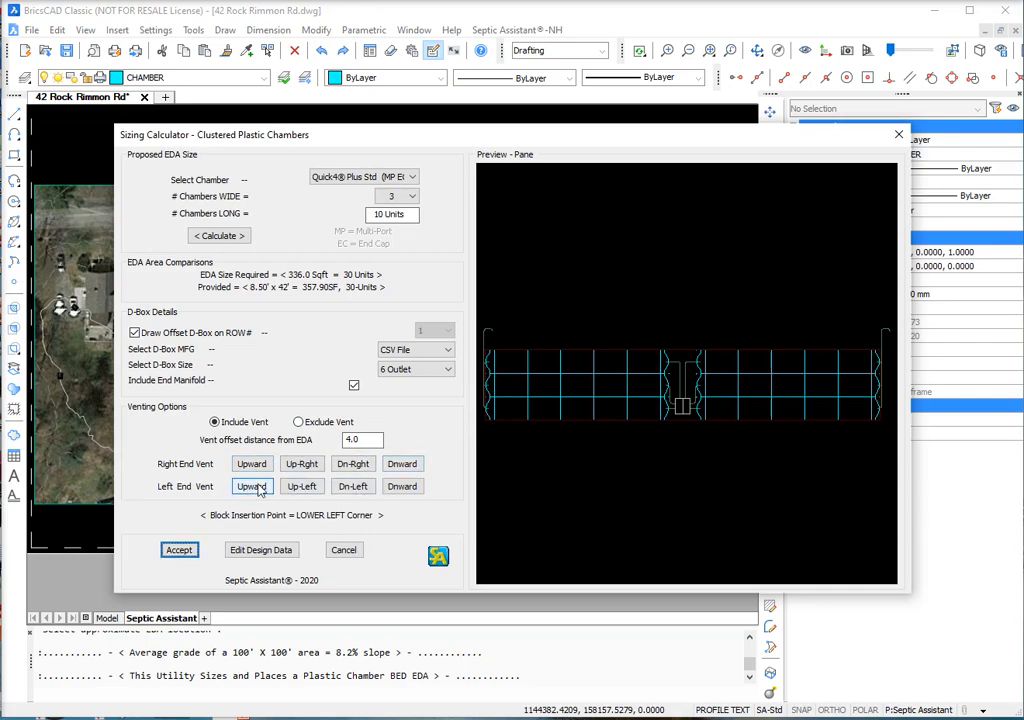
click(304, 487)
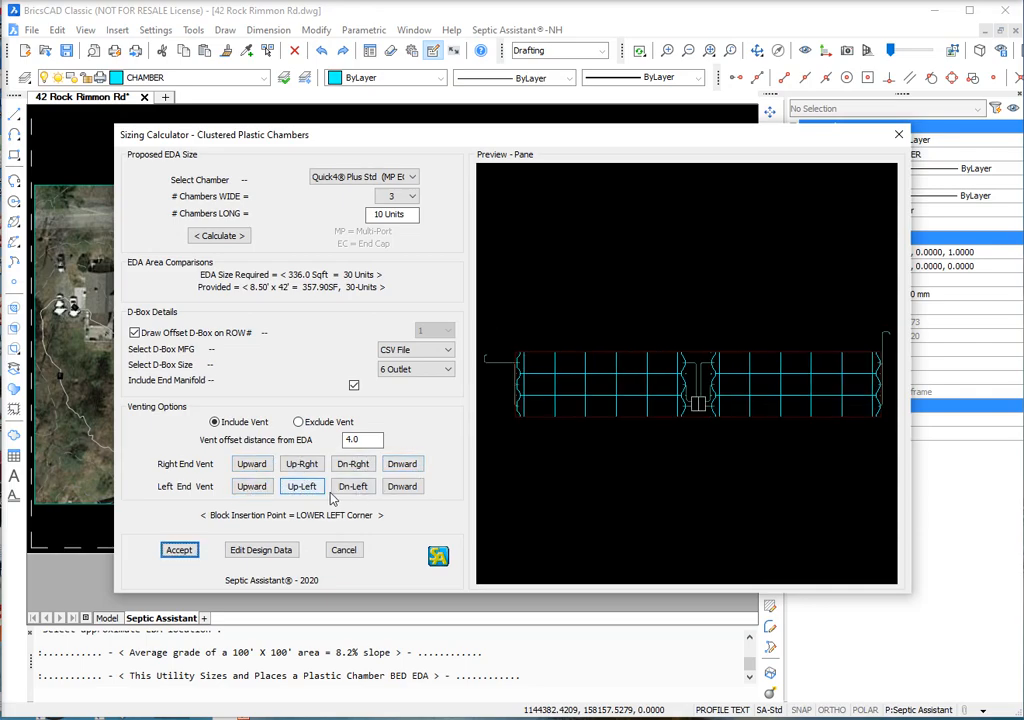
click(404, 487)
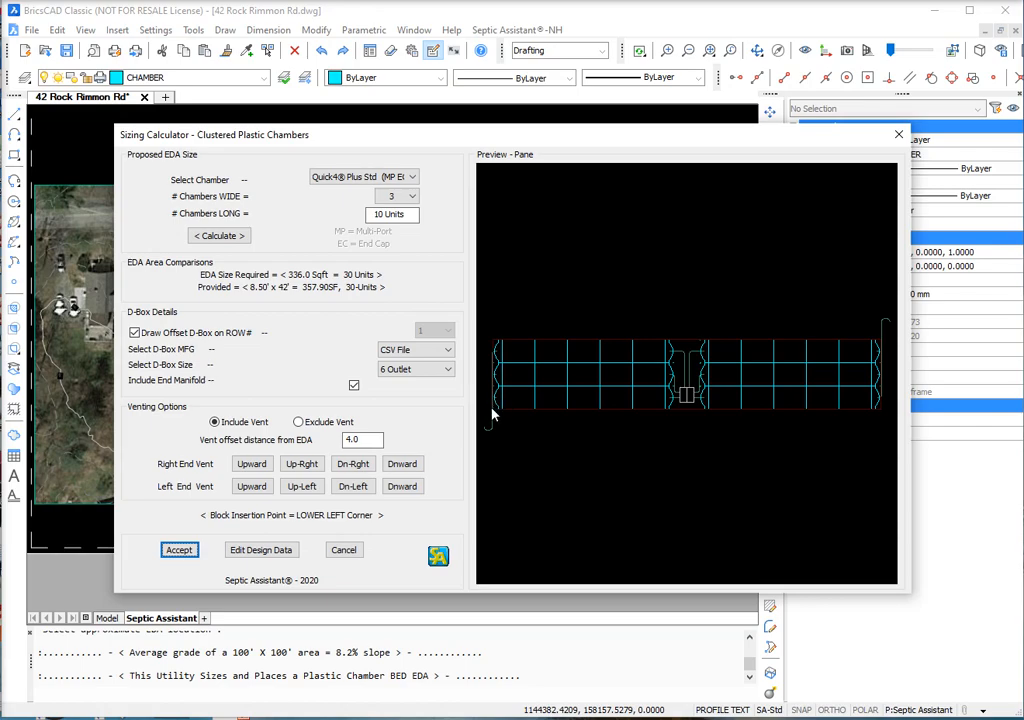
Re-enter the vent offset distance from the EDA as 4 and reapply the Upward right-end vent.
click(368, 438)
drag(368, 438, 303, 440)
click(254, 466)
click(376, 442)
click(254, 472)
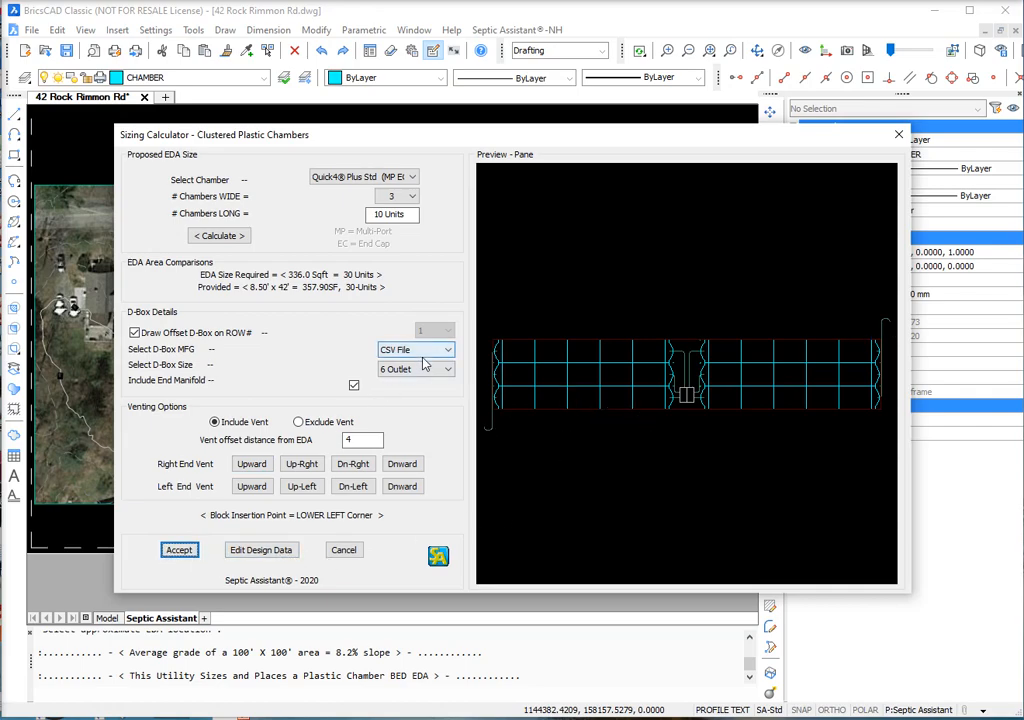
Accept the design and place the chamber bed in the model from just below point 23, rotated about 159 degrees.
click(179, 550)
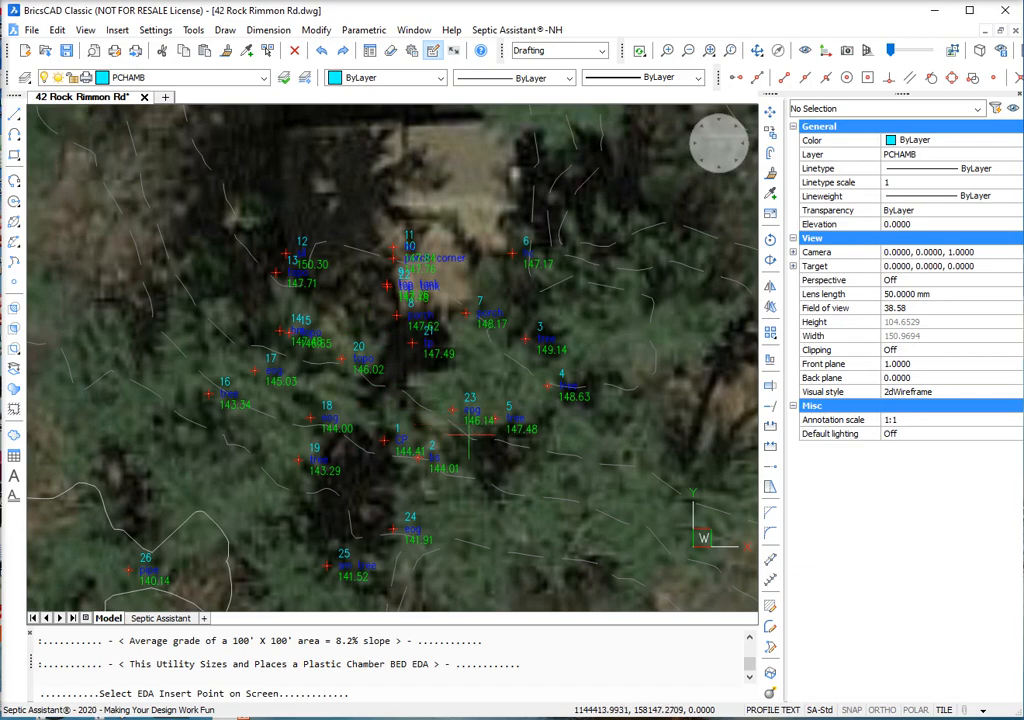
click(470, 437)
click(190, 330)
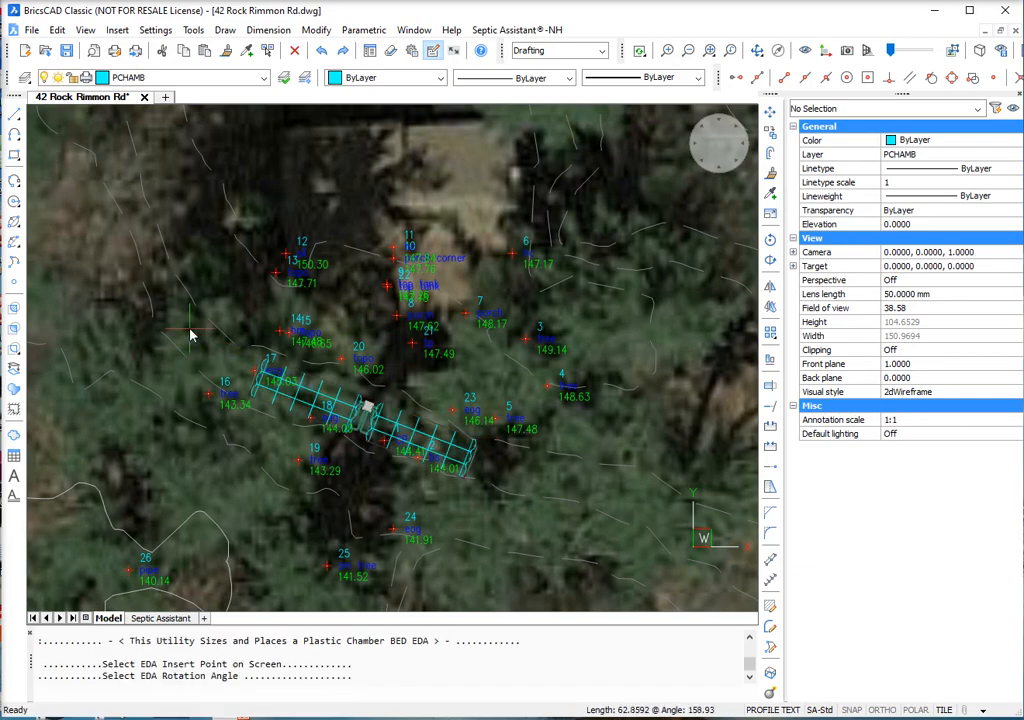
Move the placed chamber bed block about 5 ft west-northwest by its insertion point.
scroll(262, 390, up, 2)
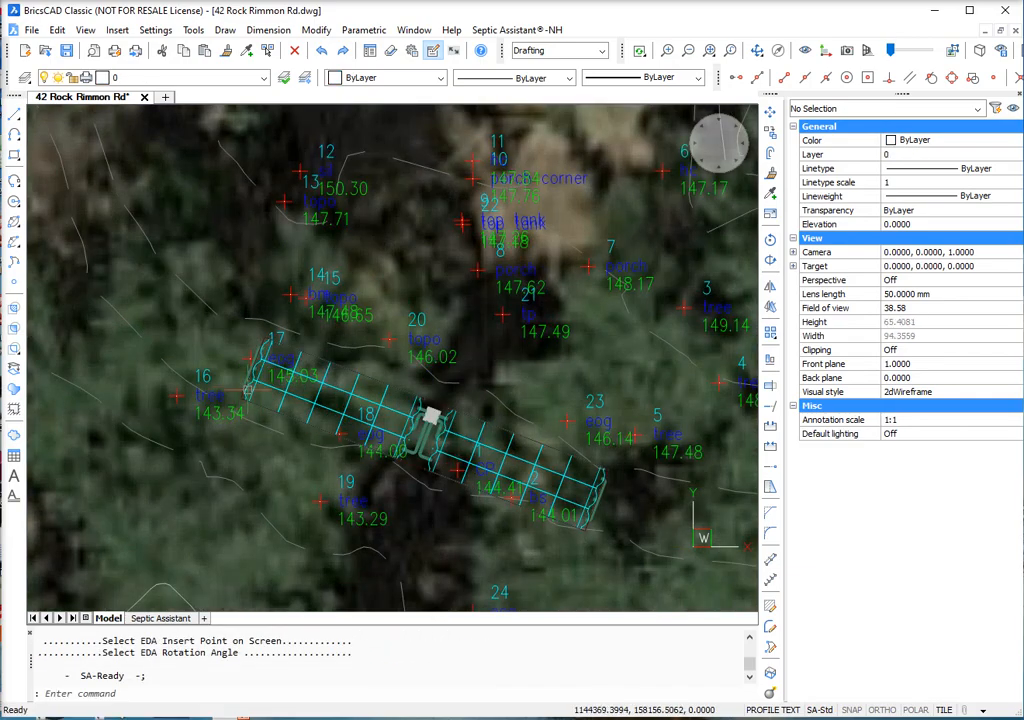
click(244, 391)
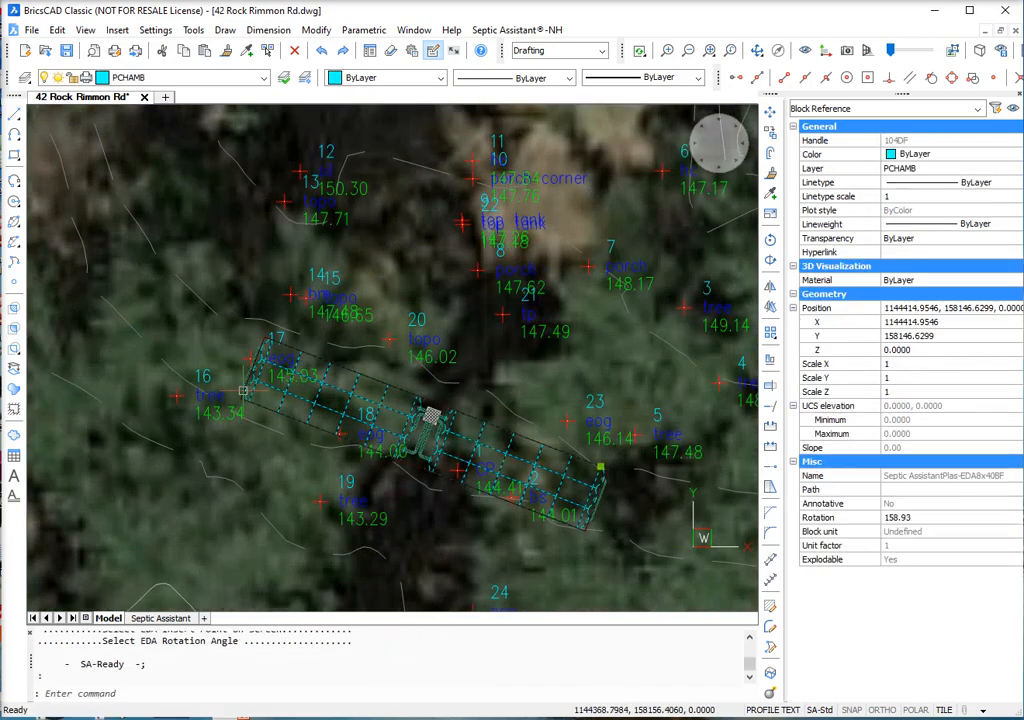
click(597, 465)
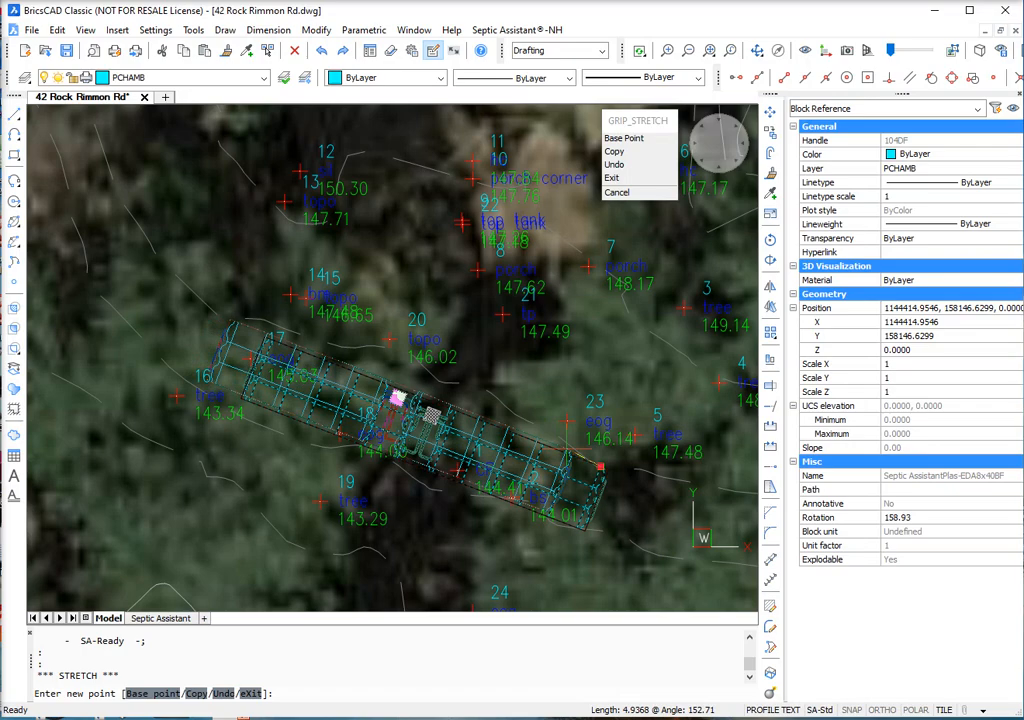
click(567, 458)
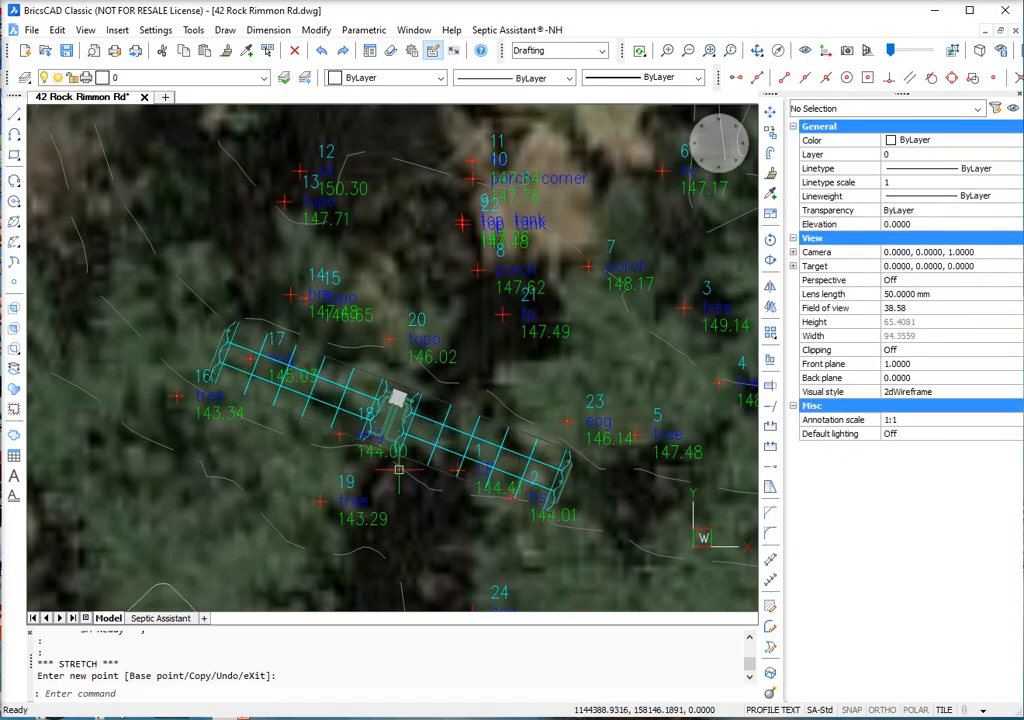
Turn on the Vent Plastic Chambers layer and check the vents at the ends of the chamber bed.
scroll(238, 404, up, 4)
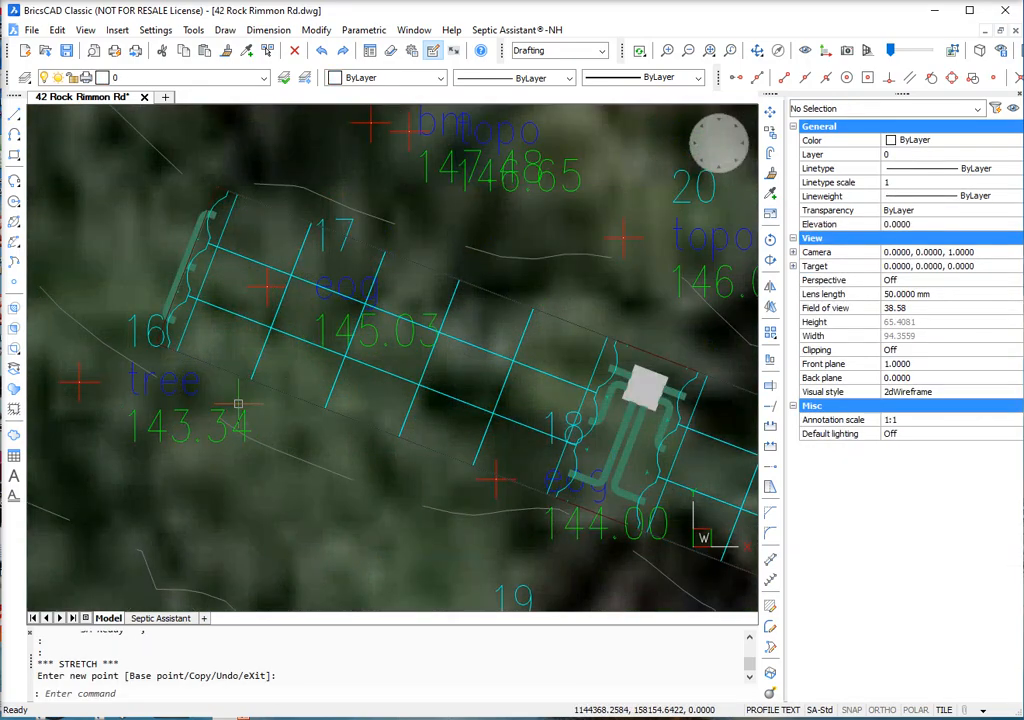
scroll(238, 404, down, 2)
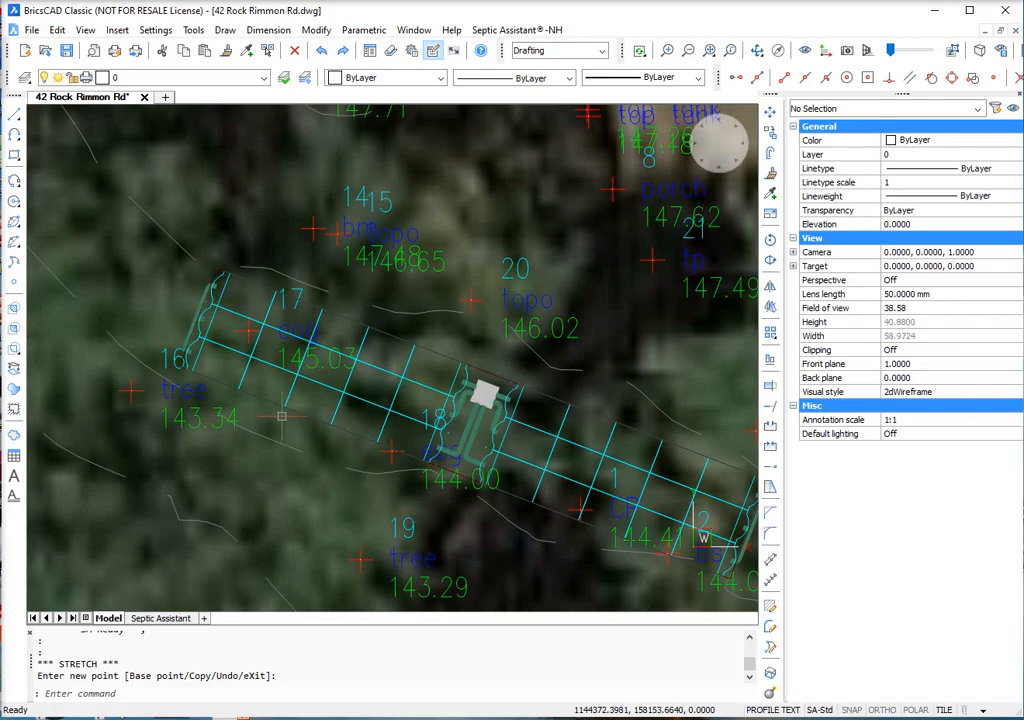
scroll(282, 416, down, 2)
scroll(282, 416, up, 3)
scroll(282, 416, down, 4)
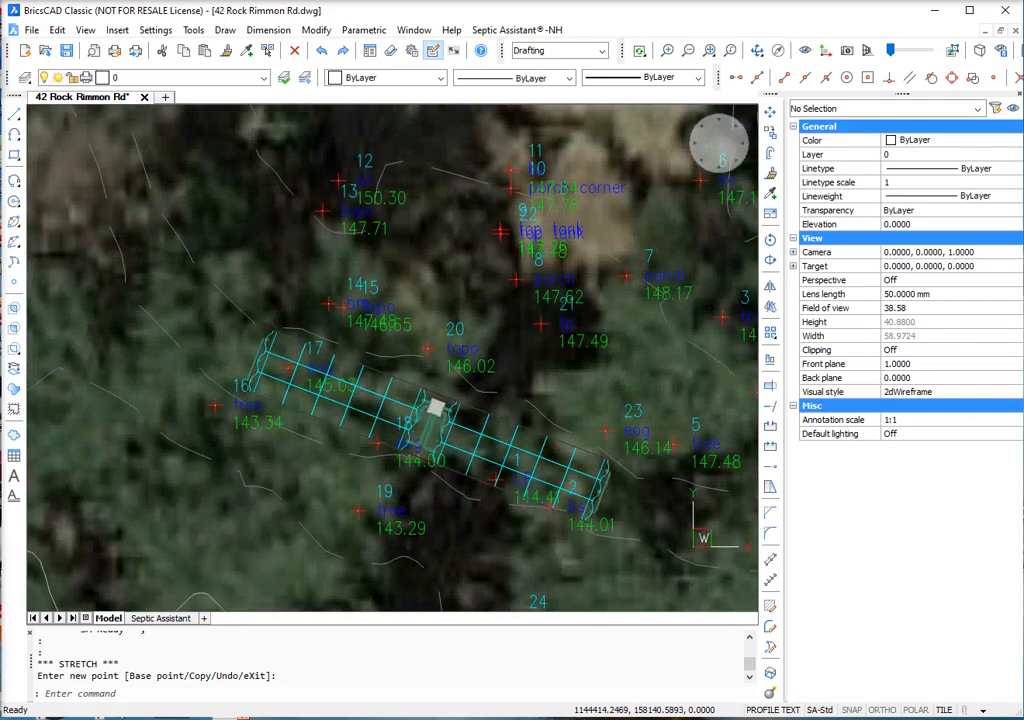
scroll(634, 524, down, 2)
click(264, 77)
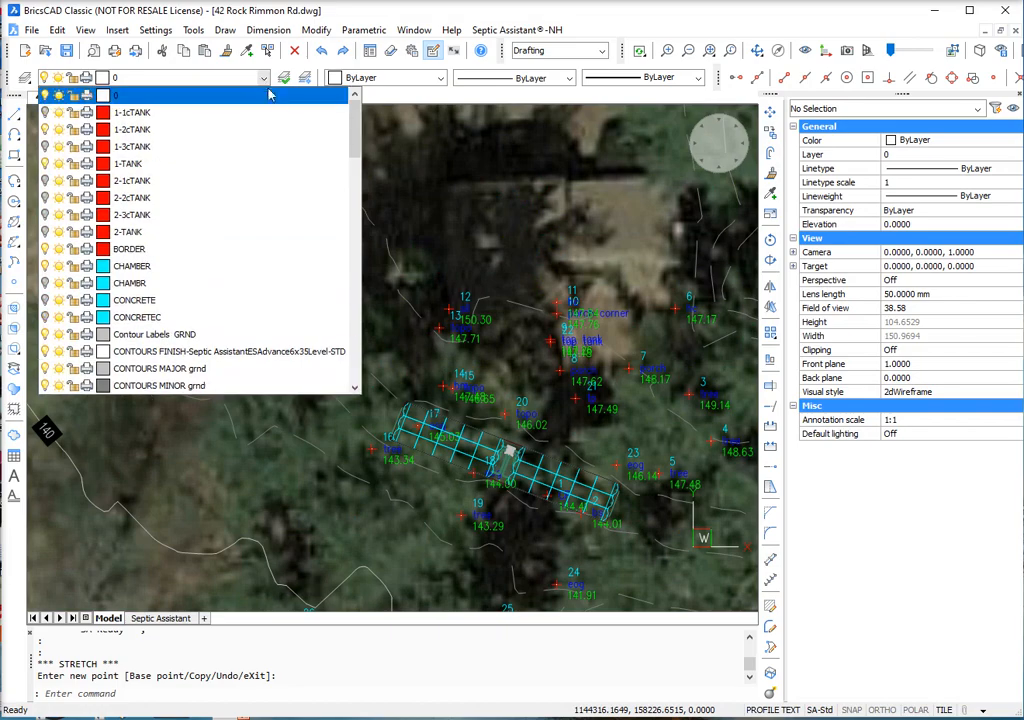
drag(356, 130, 381, 385)
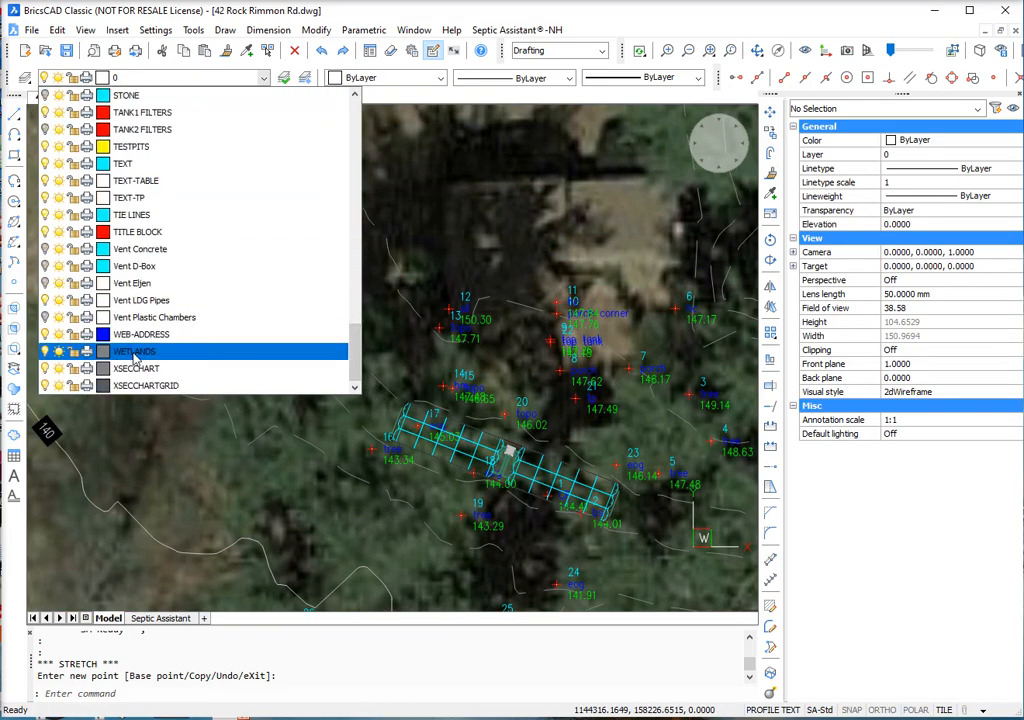
click(45, 300)
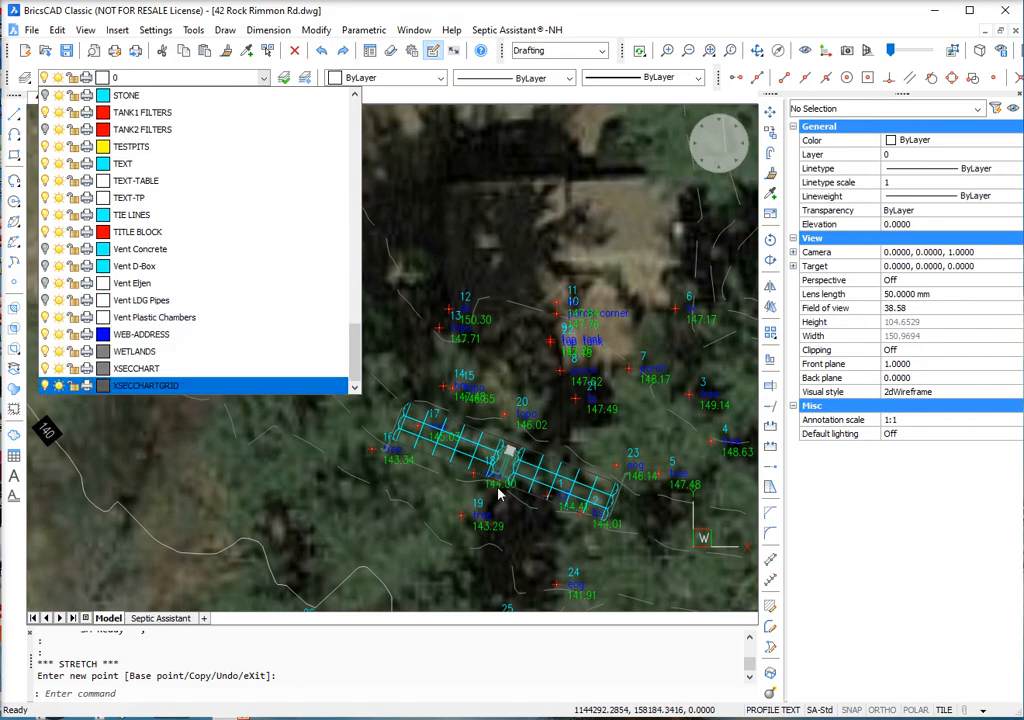
click(403, 467)
key(Escape)
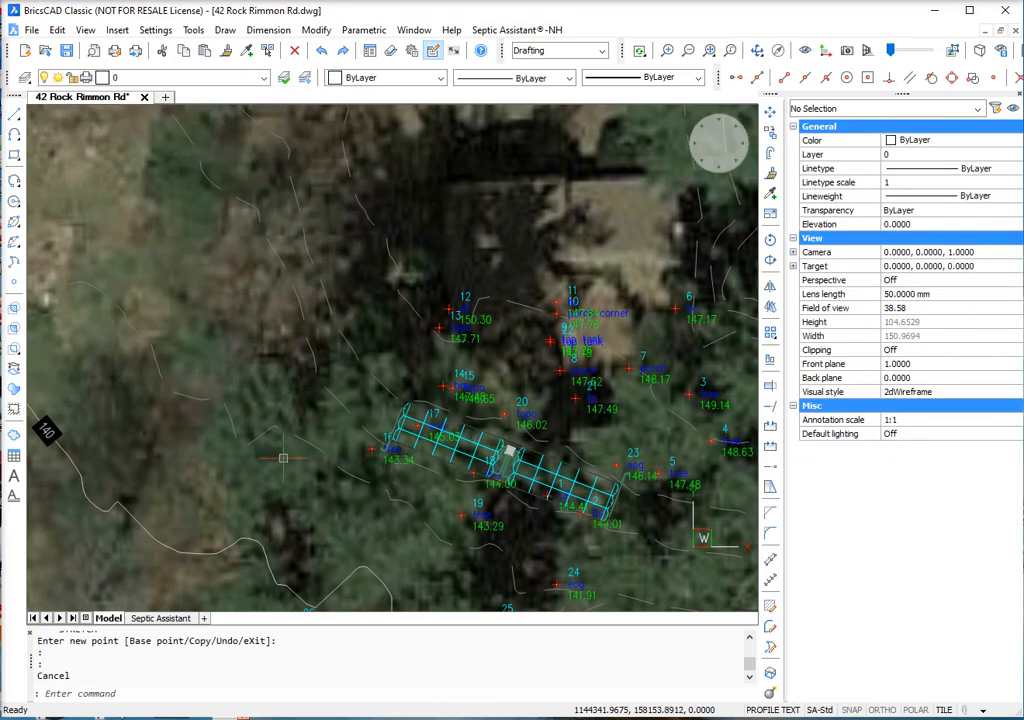
scroll(396, 435, up, 6)
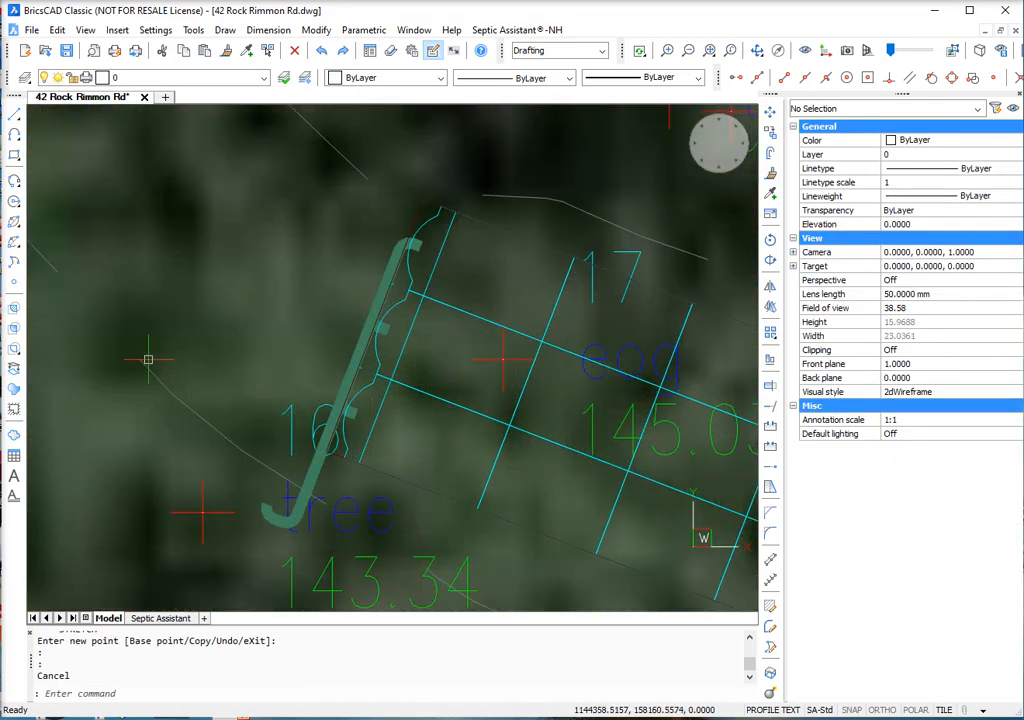
scroll(105, 370, down, 6)
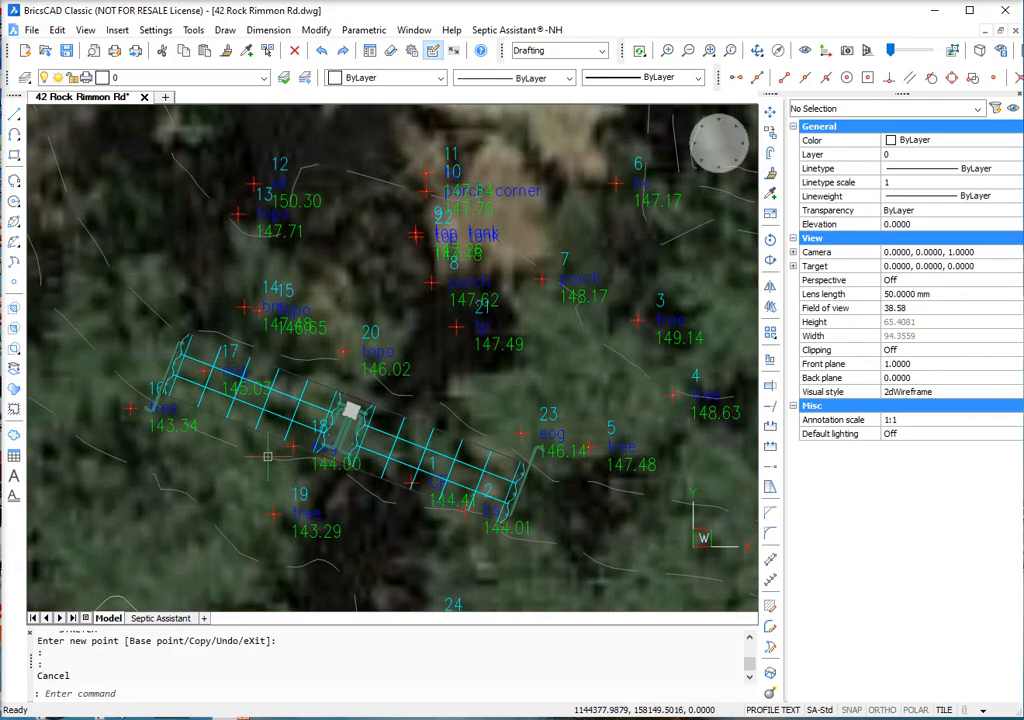
scroll(323, 459, down, 3)
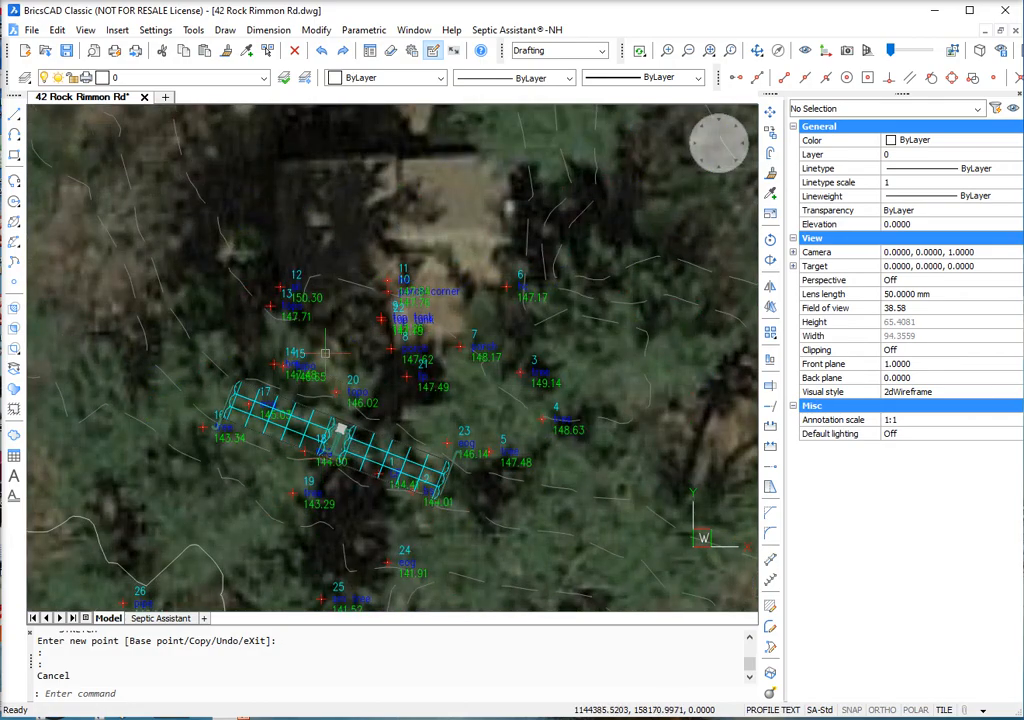
Set up an existing 44 x 28 home structure with Sill Elev. option, Background Color-1 and a transparency of 70.
click(517, 30)
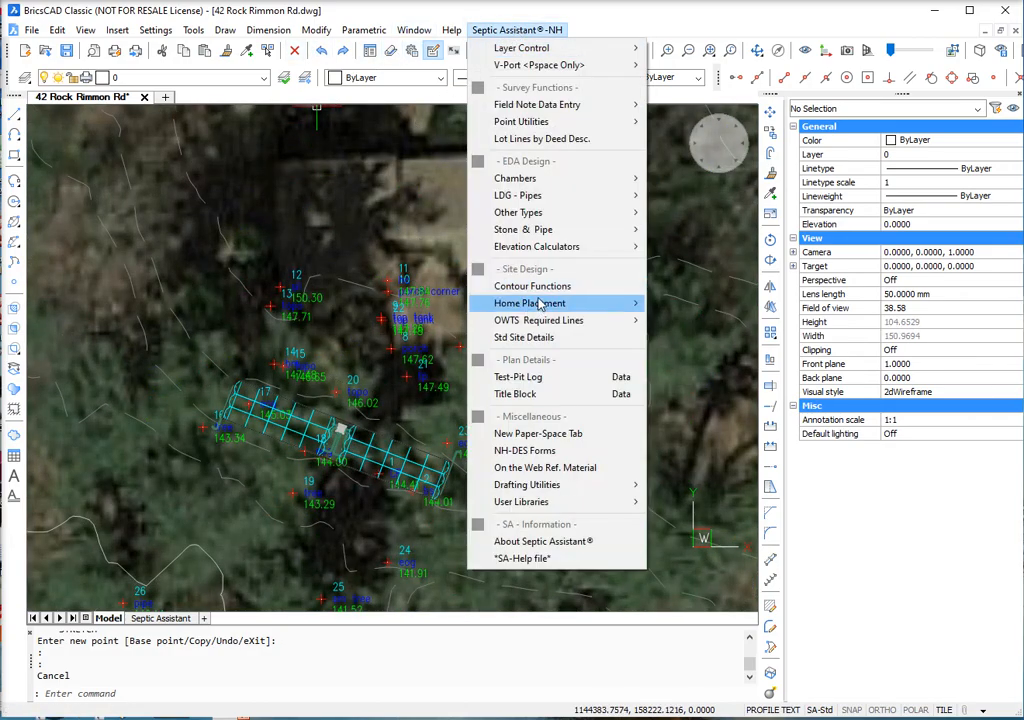
mouse_move(558, 308)
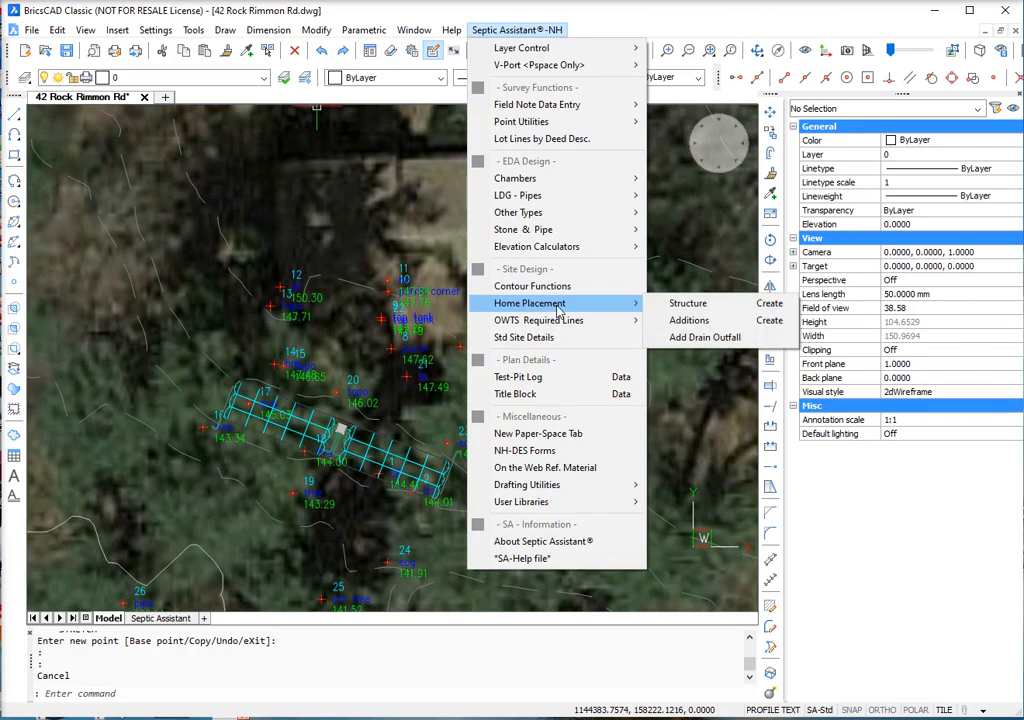
click(688, 303)
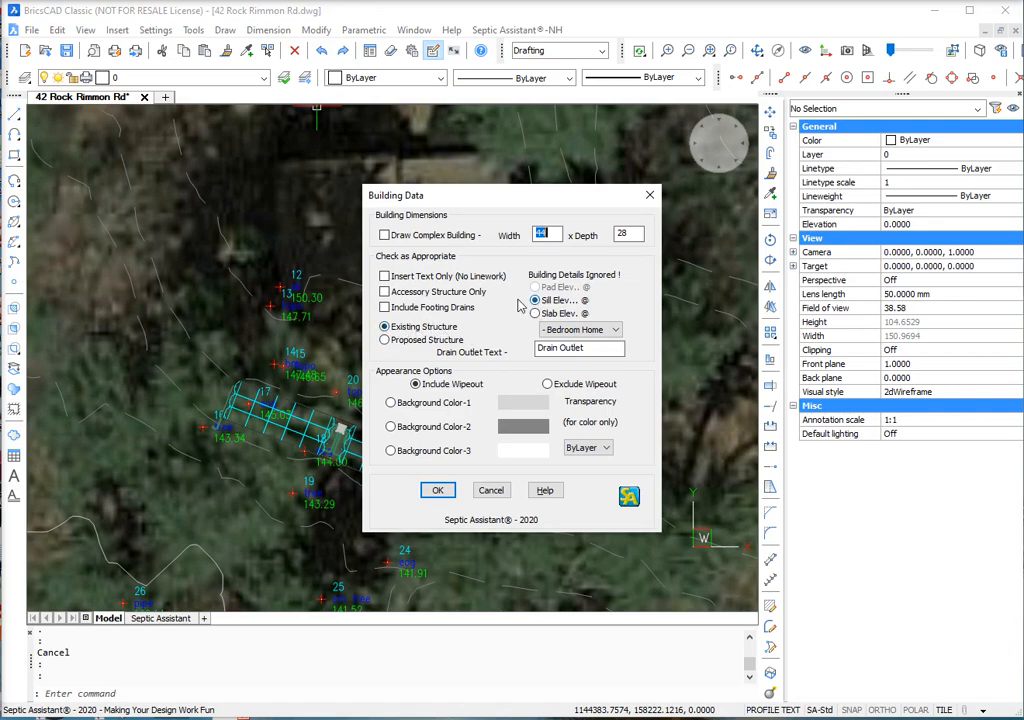
click(391, 403)
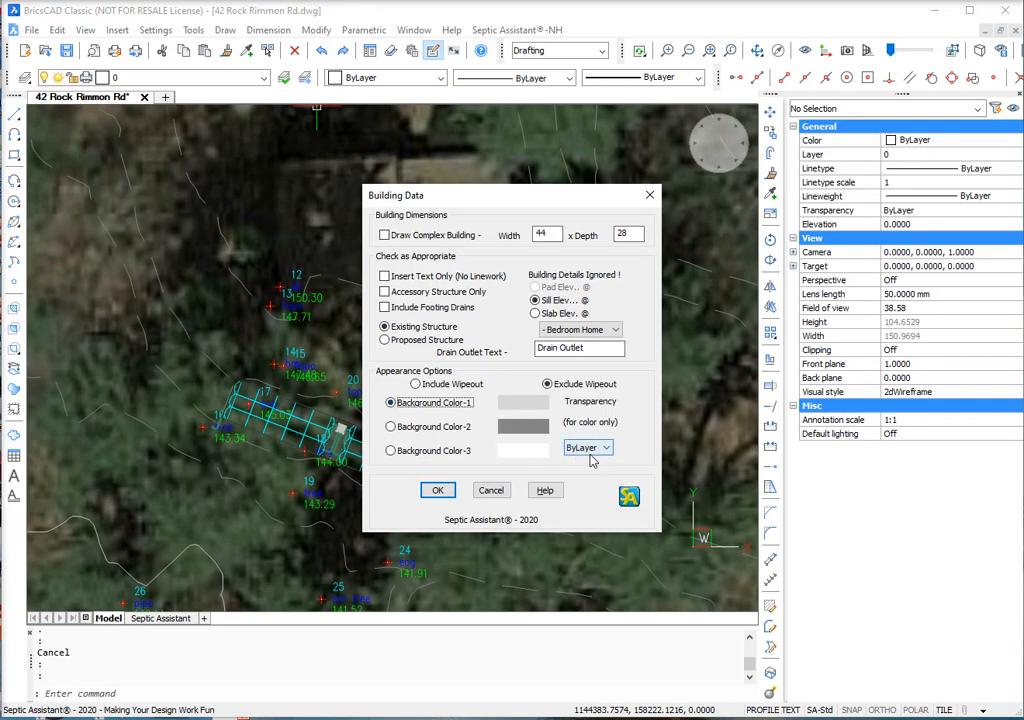
click(589, 453)
click(574, 543)
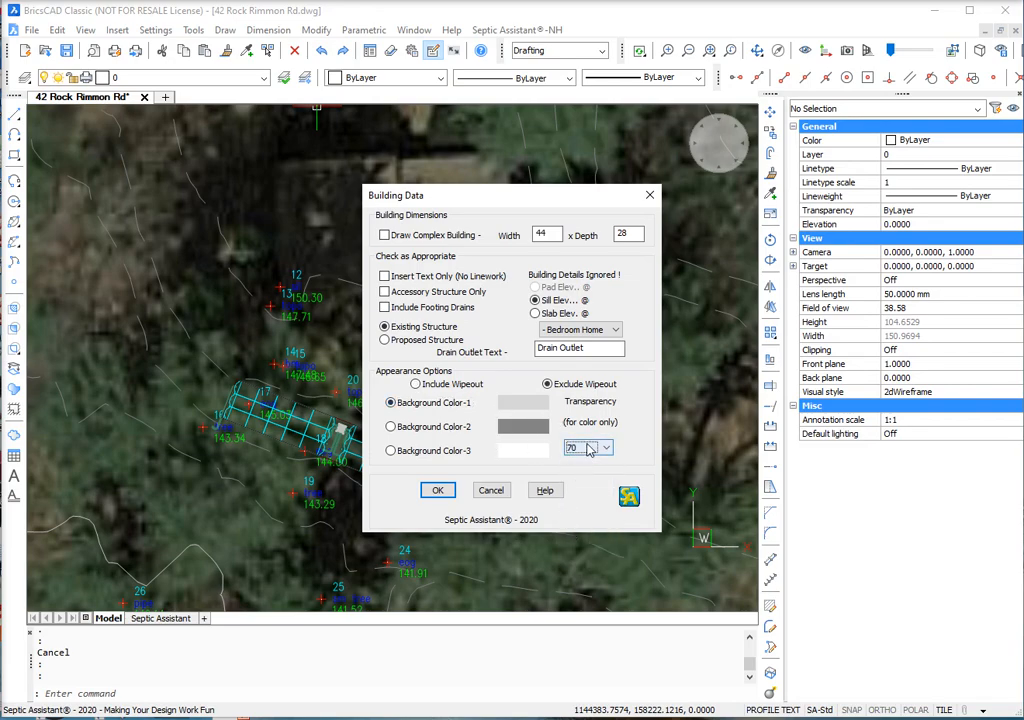
Accept the building data and place the house with its left front corner at point 12, at a 0-degree angle.
click(441, 490)
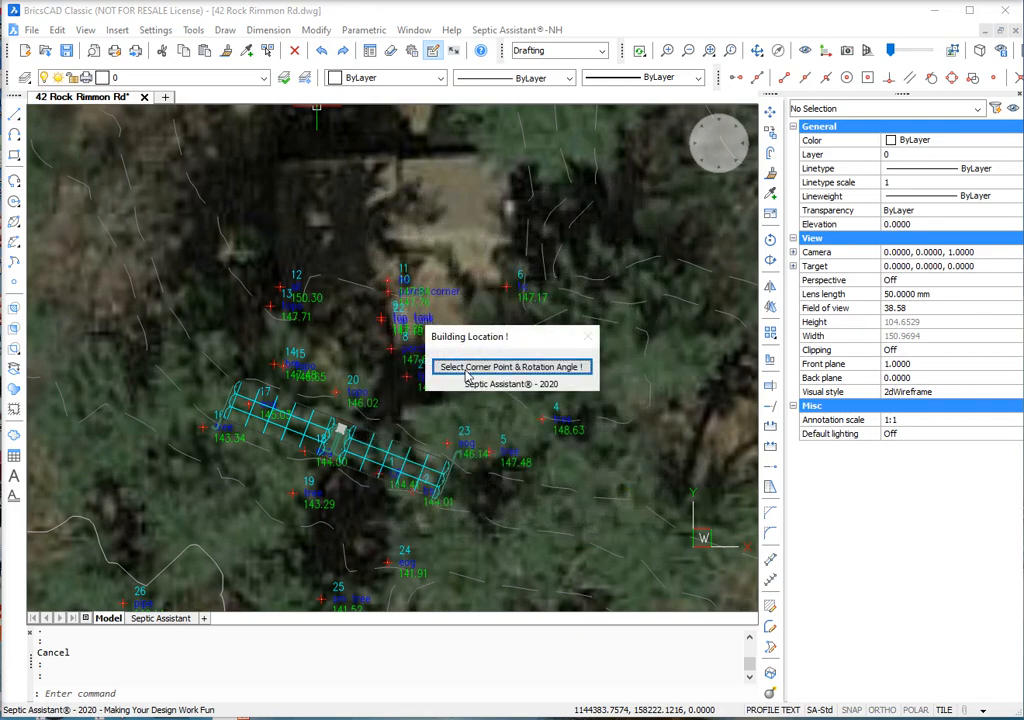
click(480, 431)
click(282, 289)
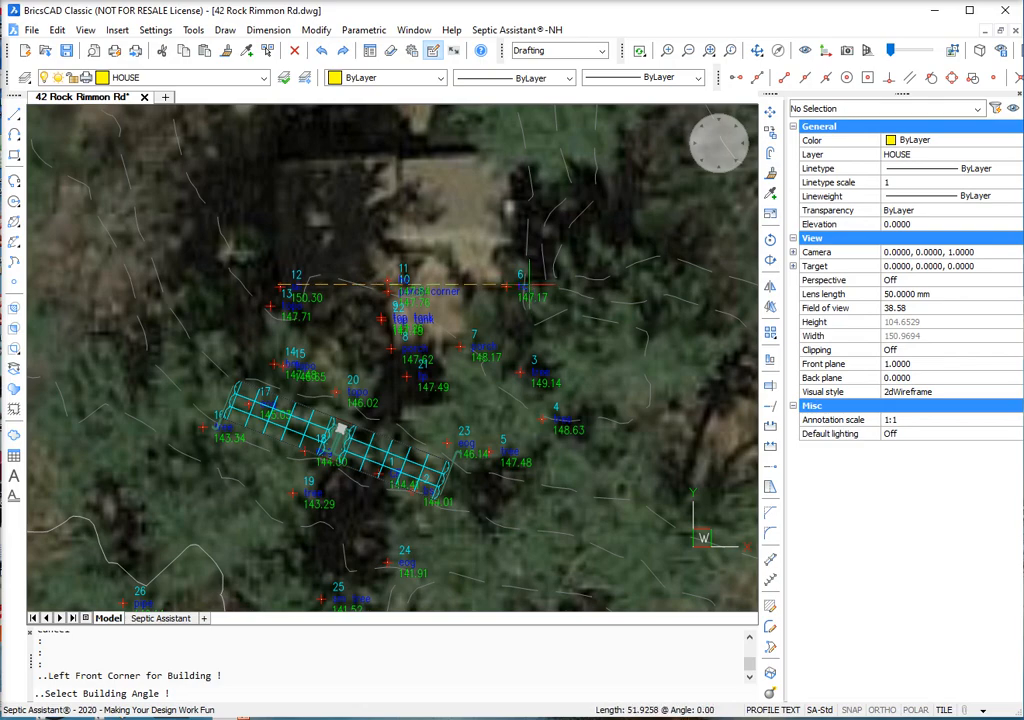
click(522, 287)
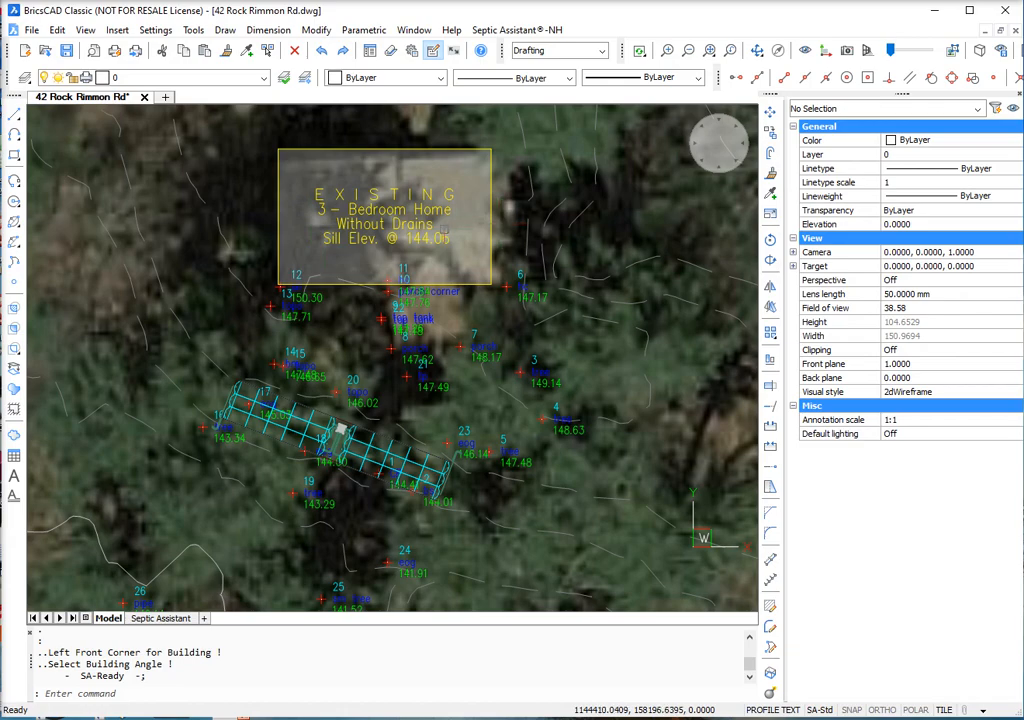
Check the placed house block's properties and attributes, such as its sill elevation and bedroom text.
scroll(455, 240, down, 2)
scroll(380, 257, up, 2)
scroll(380, 257, down, 2)
scroll(384, 222, up, 2)
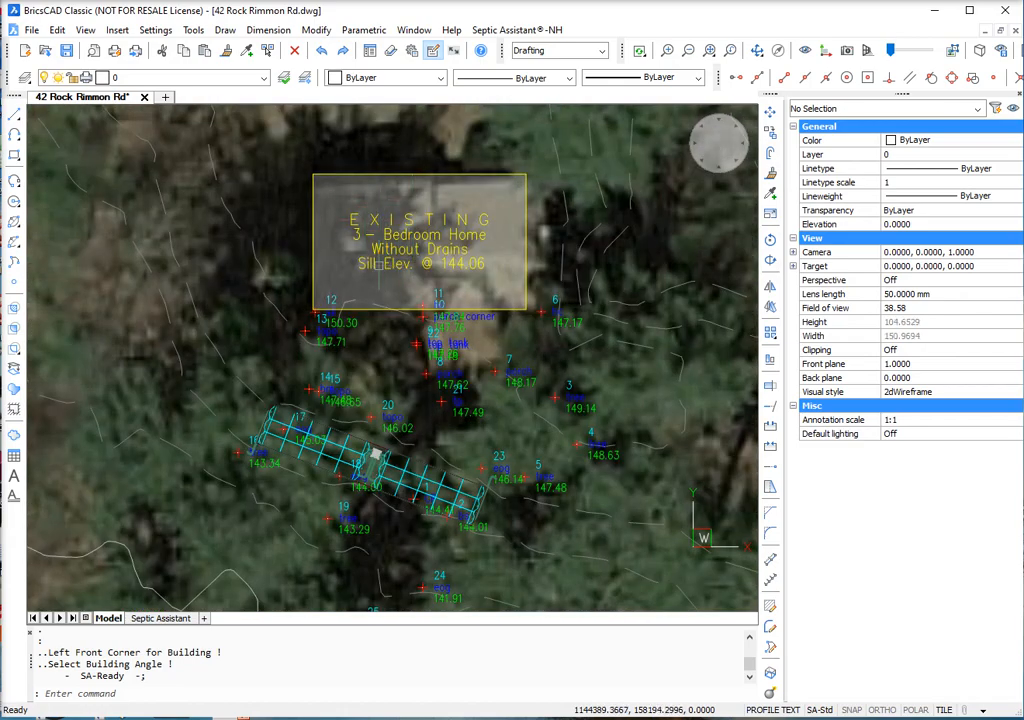
click(400, 263)
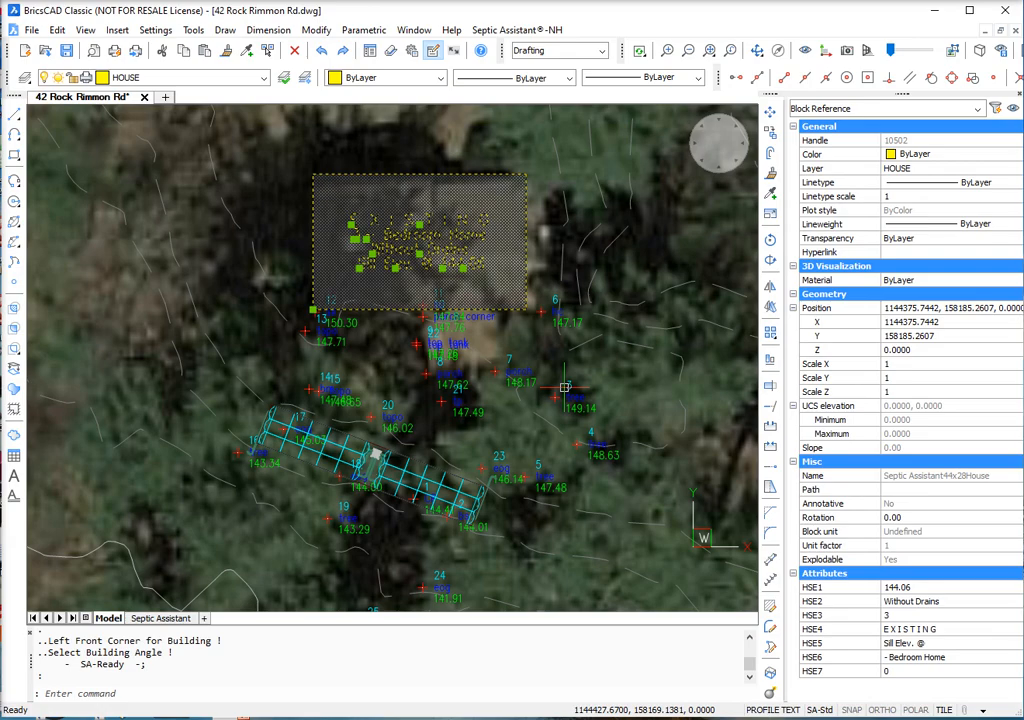
key(Escape)
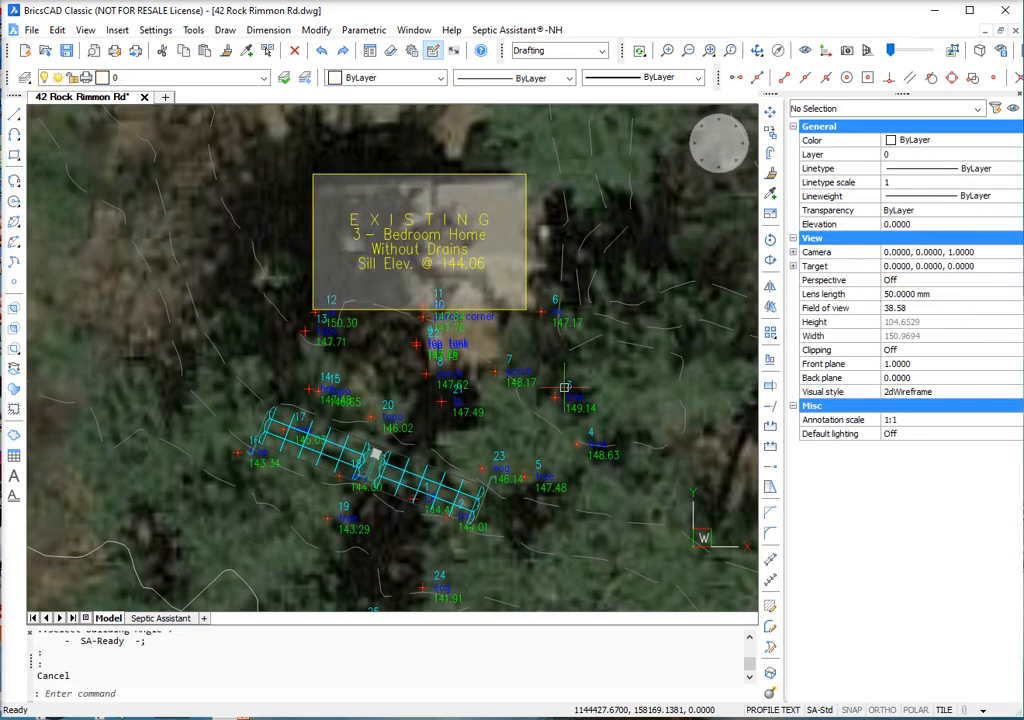
click(518, 30)
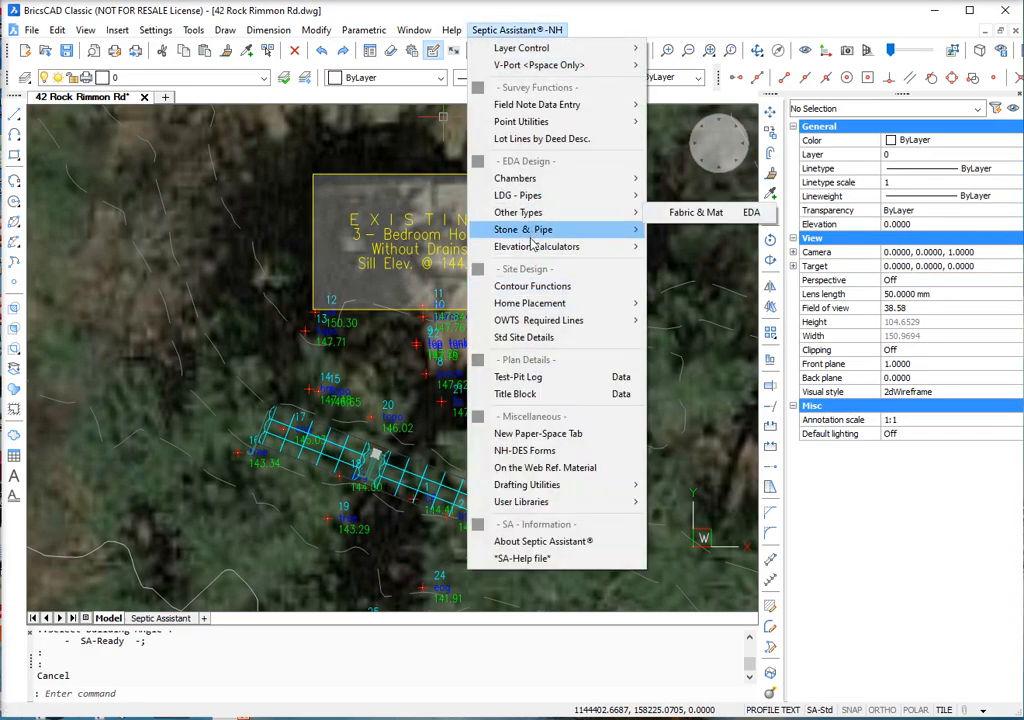
mouse_move(583, 322)
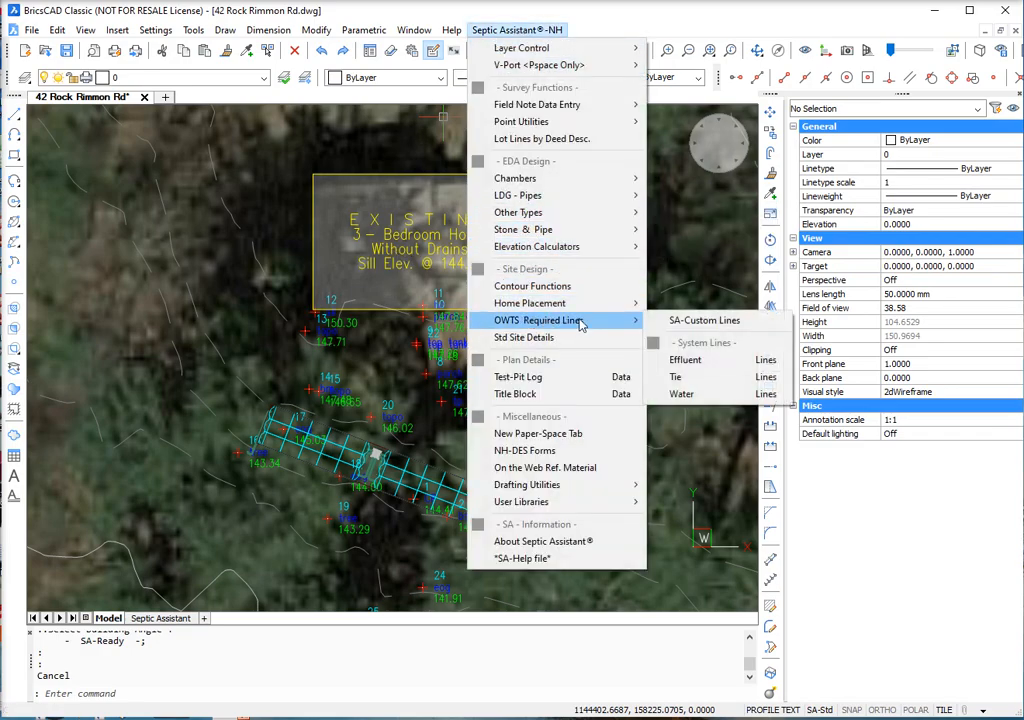
click(702, 366)
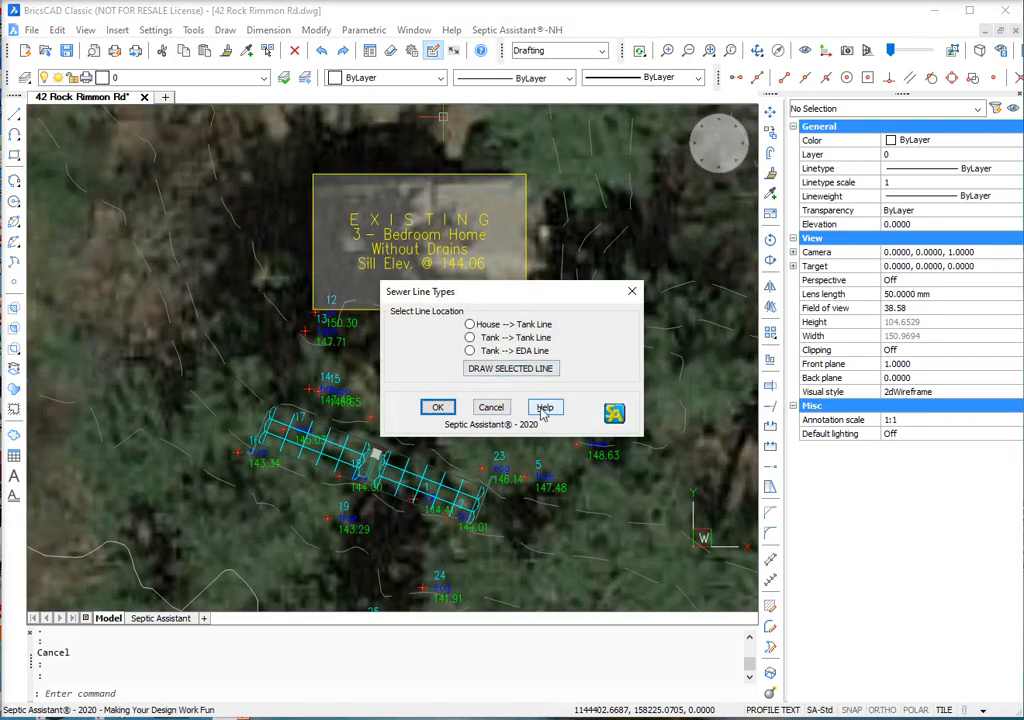
click(496, 408)
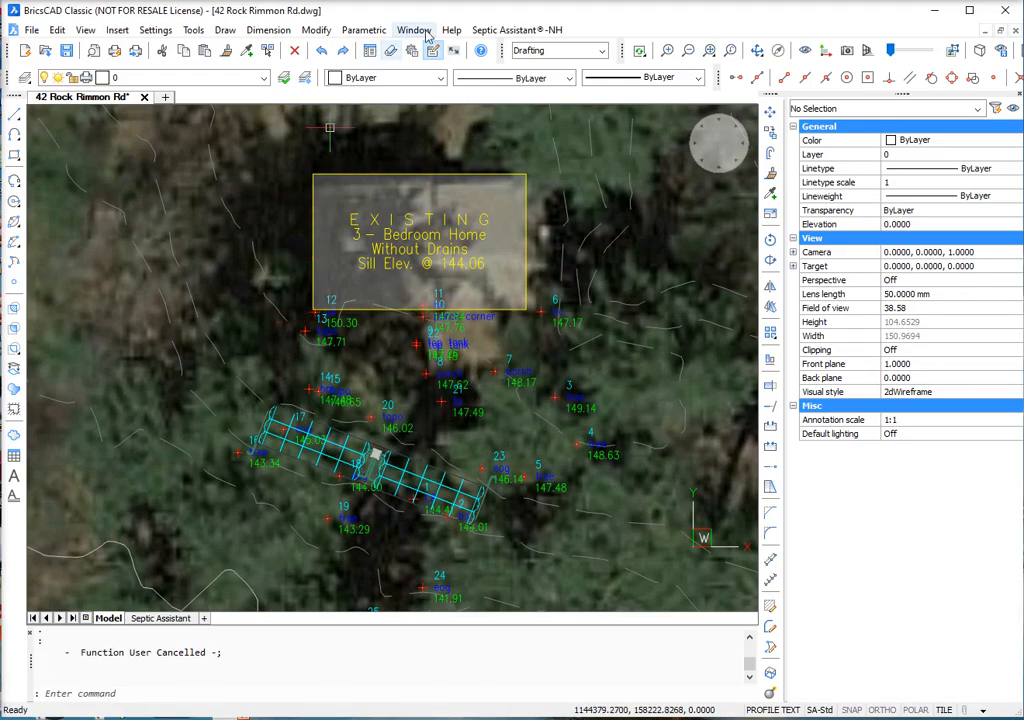
Configure a user-selected-size septic tank as two-compartment, size AJF1250/350, with Background Color-1.
click(516, 30)
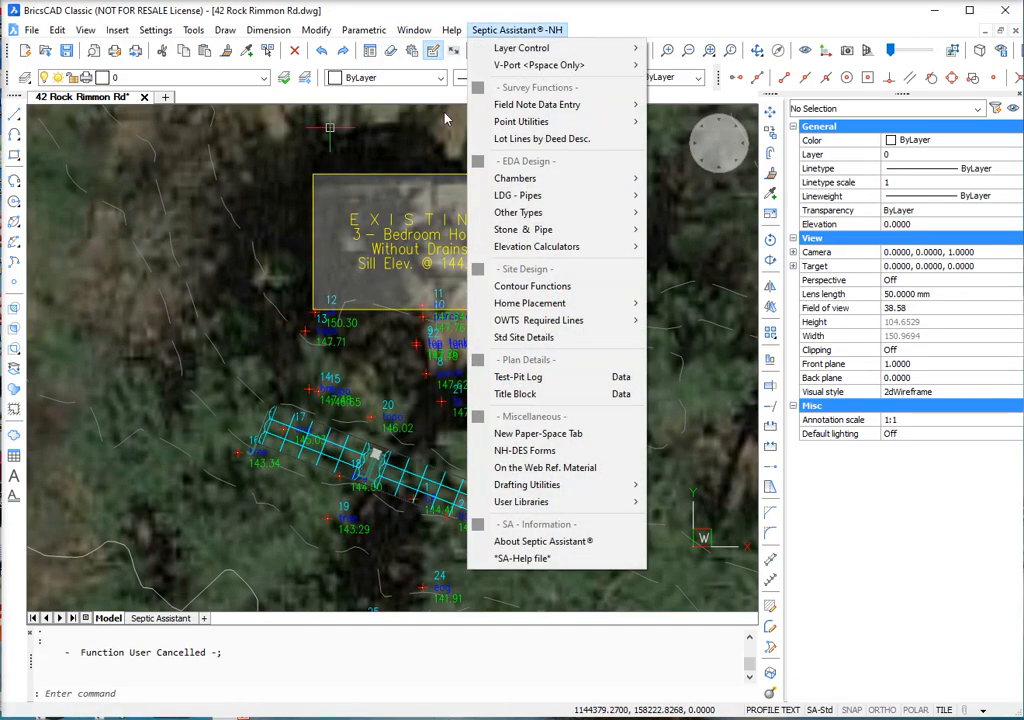
click(523, 337)
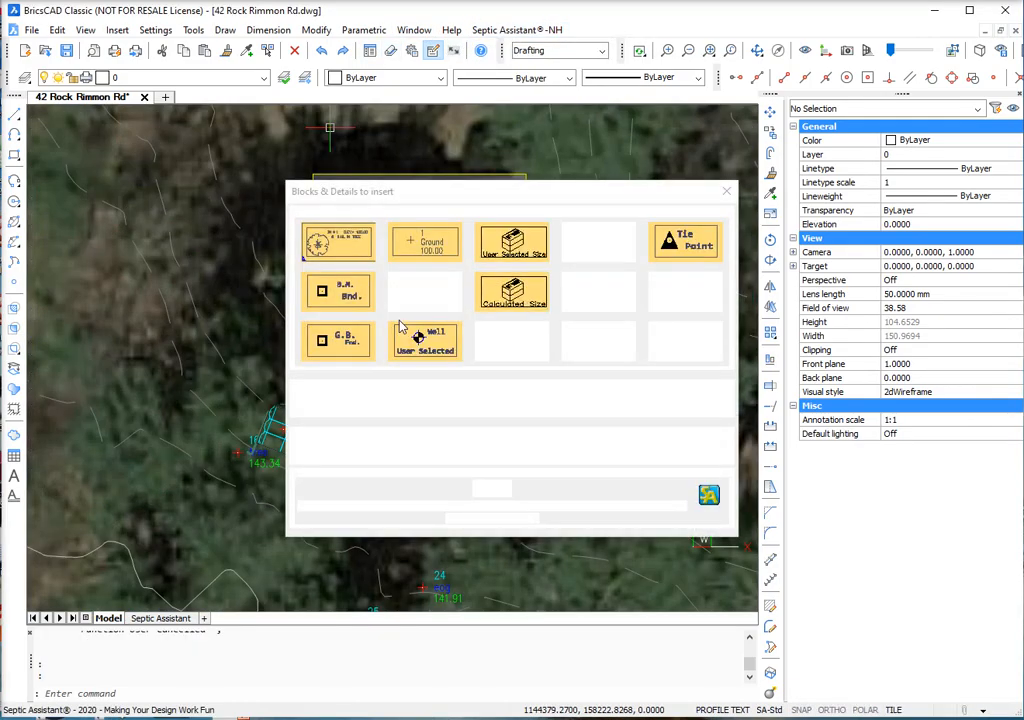
click(513, 244)
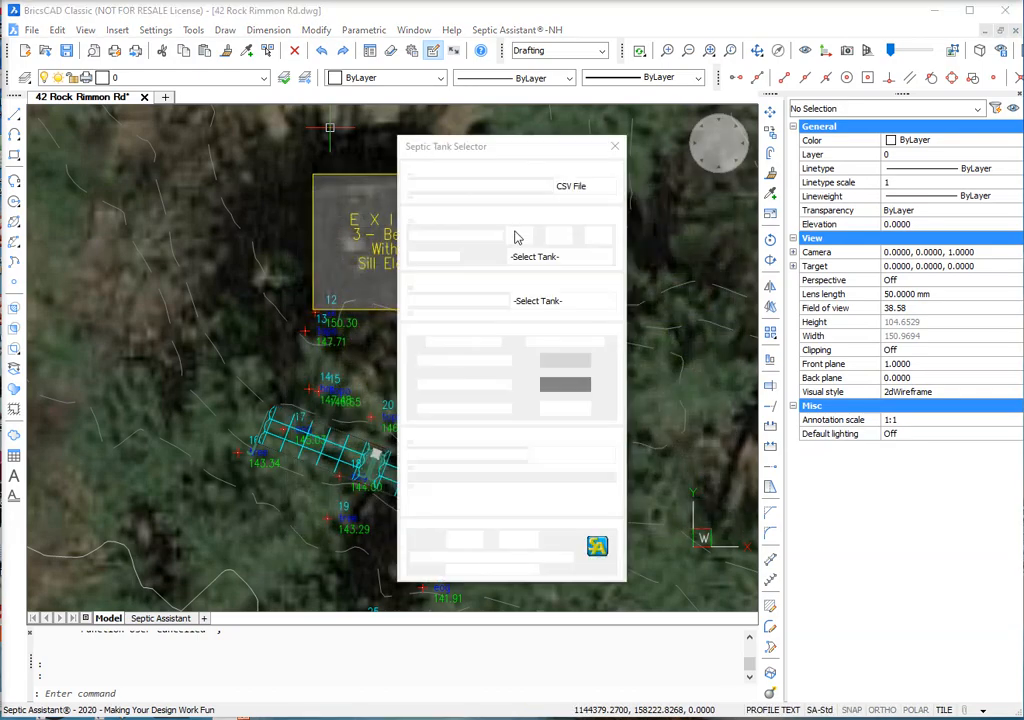
click(558, 236)
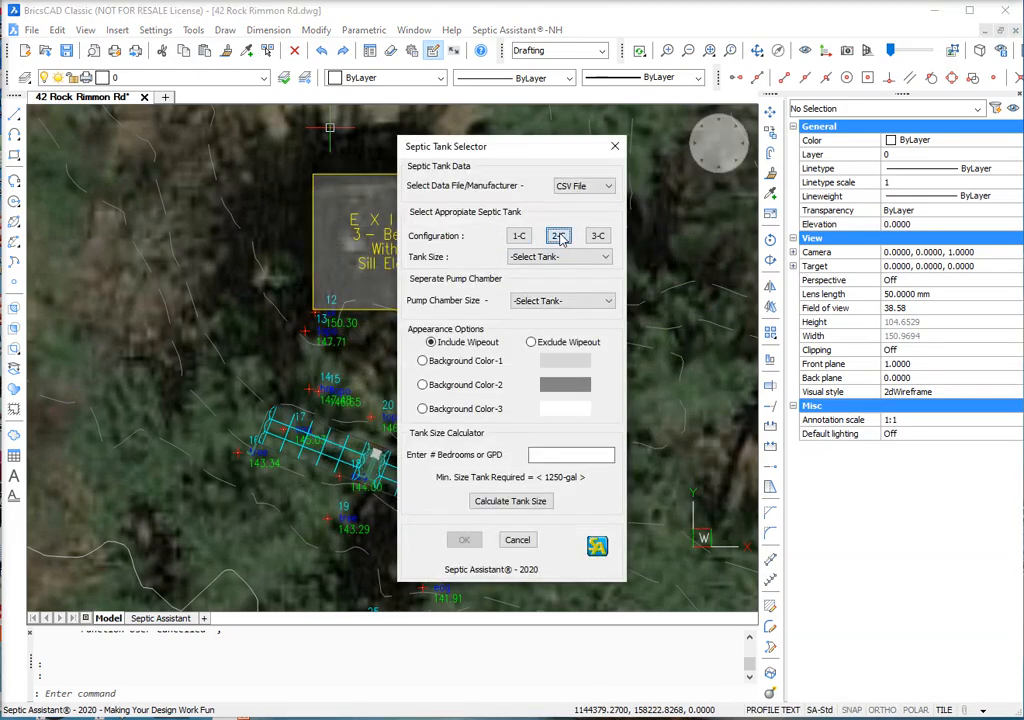
click(564, 257)
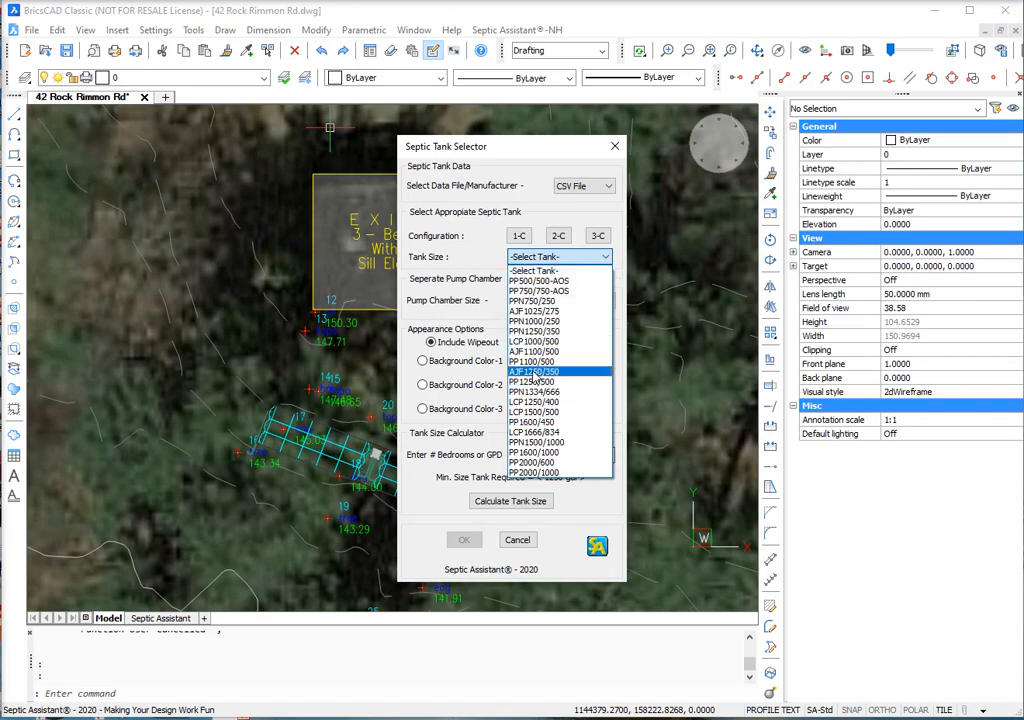
click(537, 372)
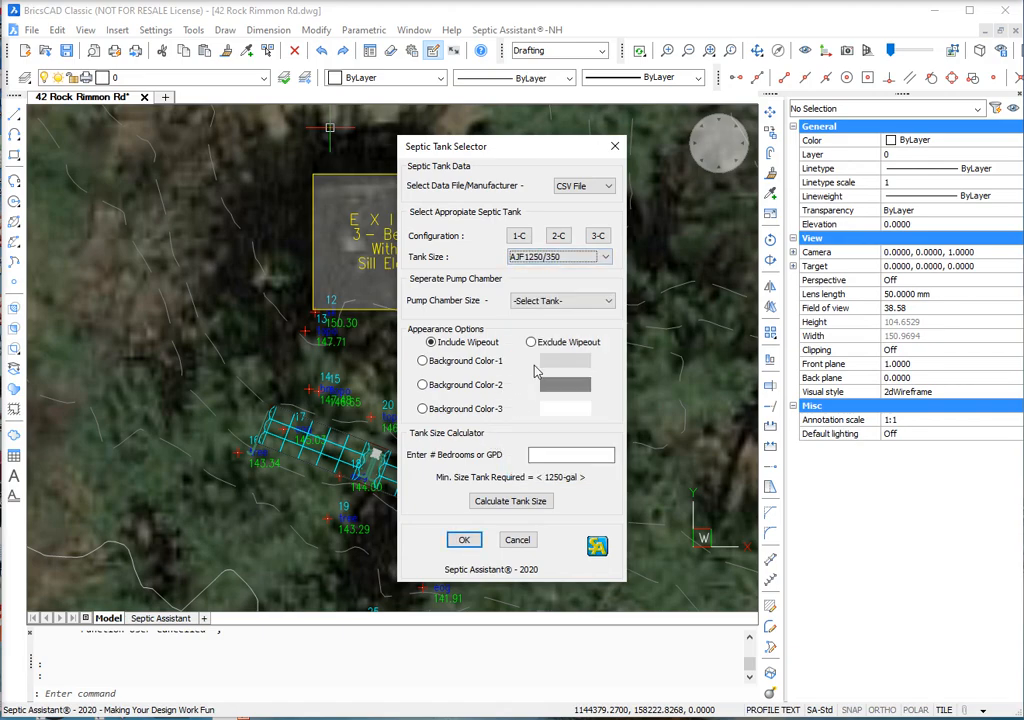
click(422, 361)
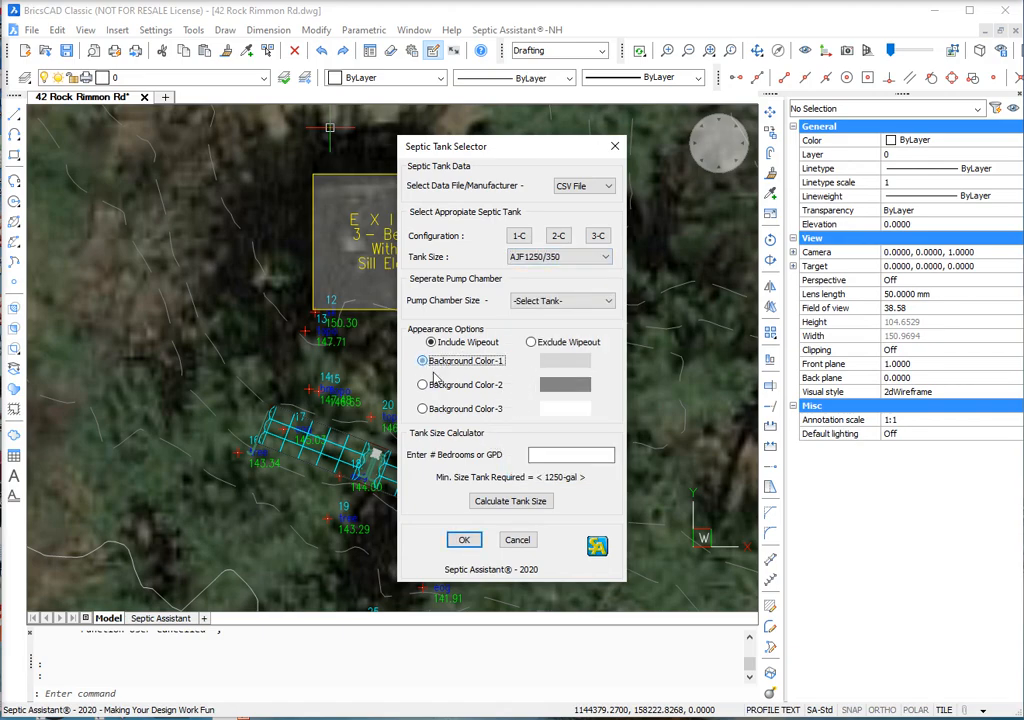
Accept the tank settings and place the septic tank between points 20 and 21, rotated about 72 degrees.
click(464, 541)
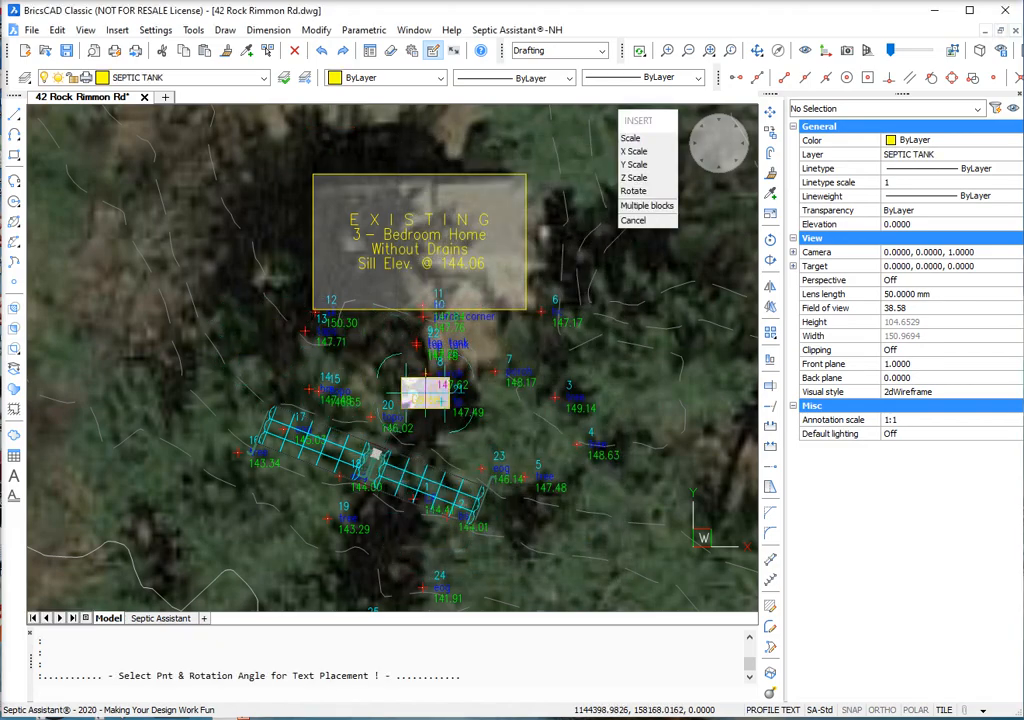
click(424, 392)
click(450, 323)
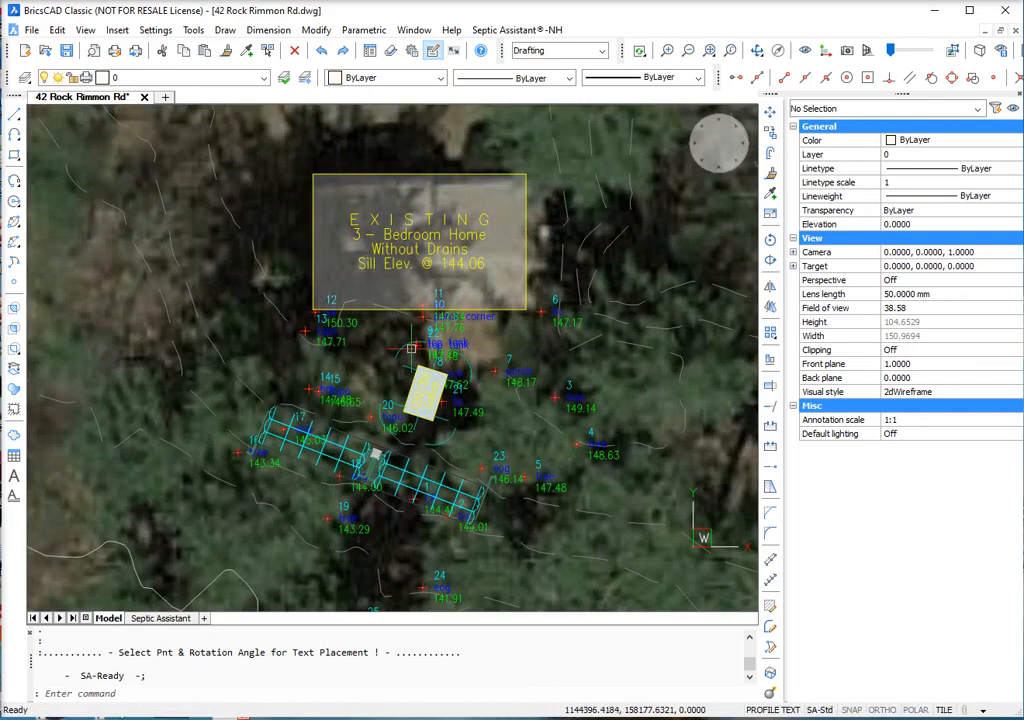
Move the placed septic tank block about 6.5 ft west by its insertion point.
click(412, 390)
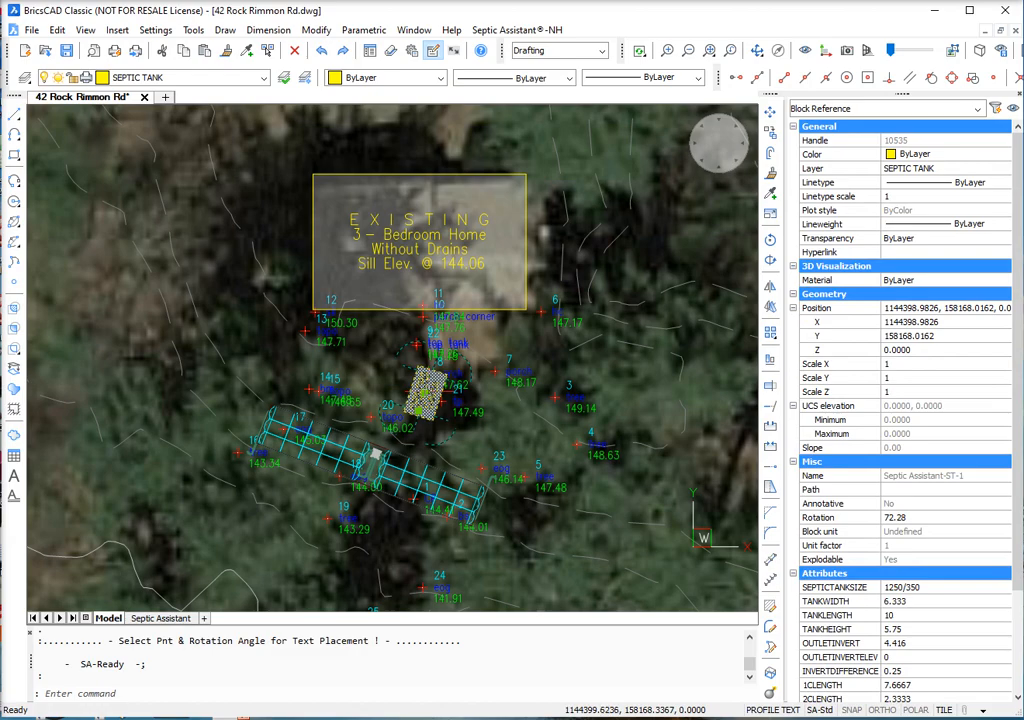
click(430, 392)
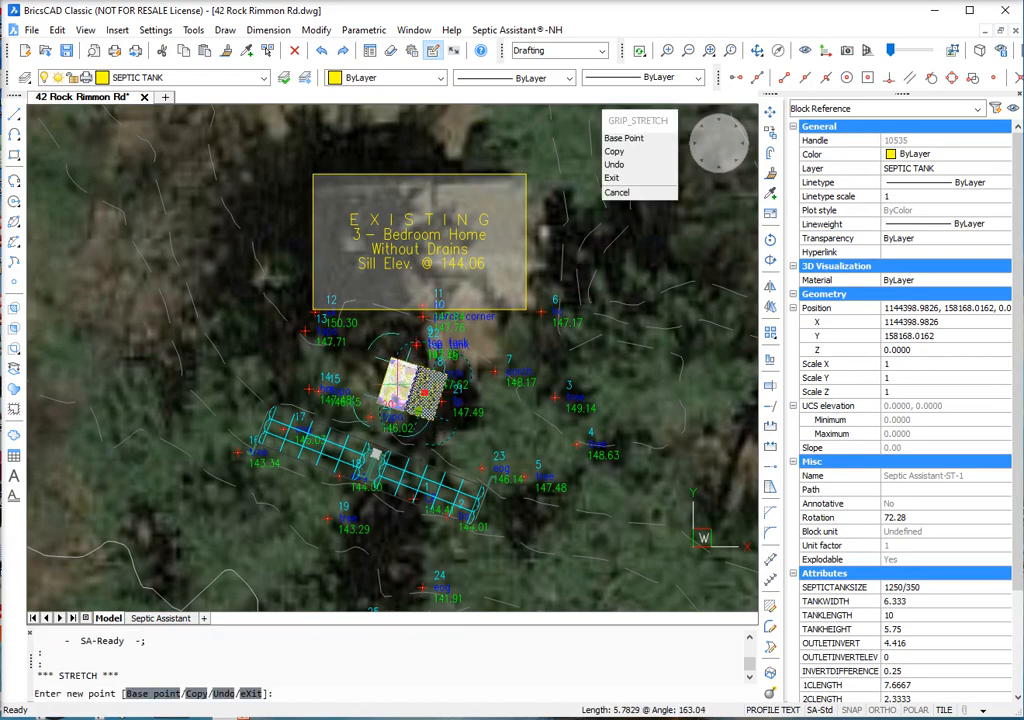
click(398, 390)
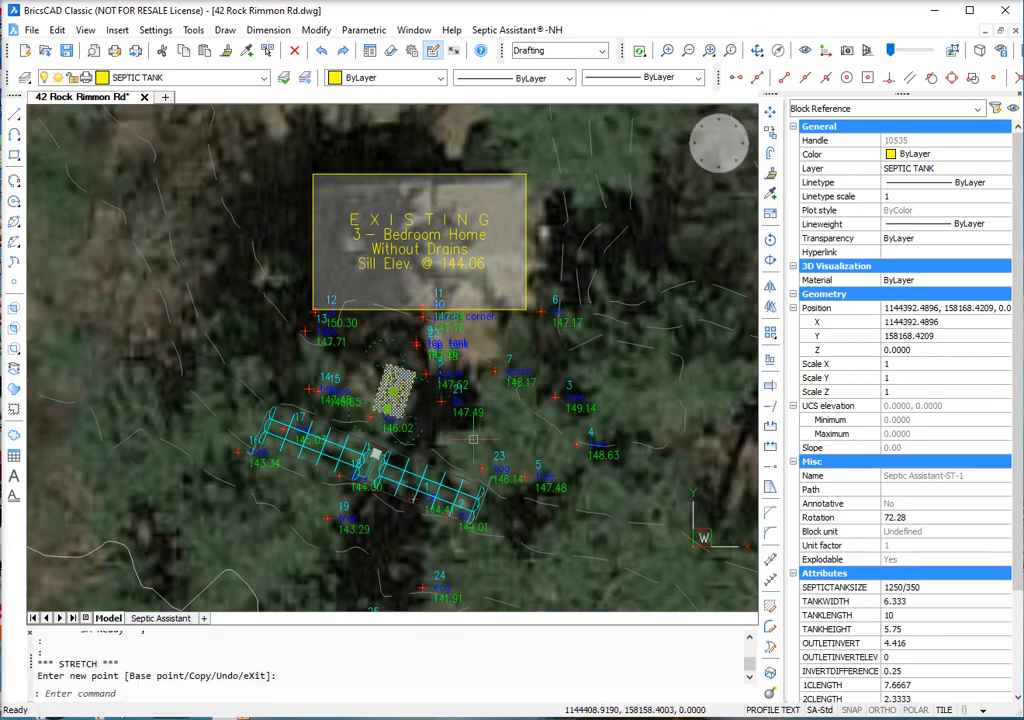
key(Escape)
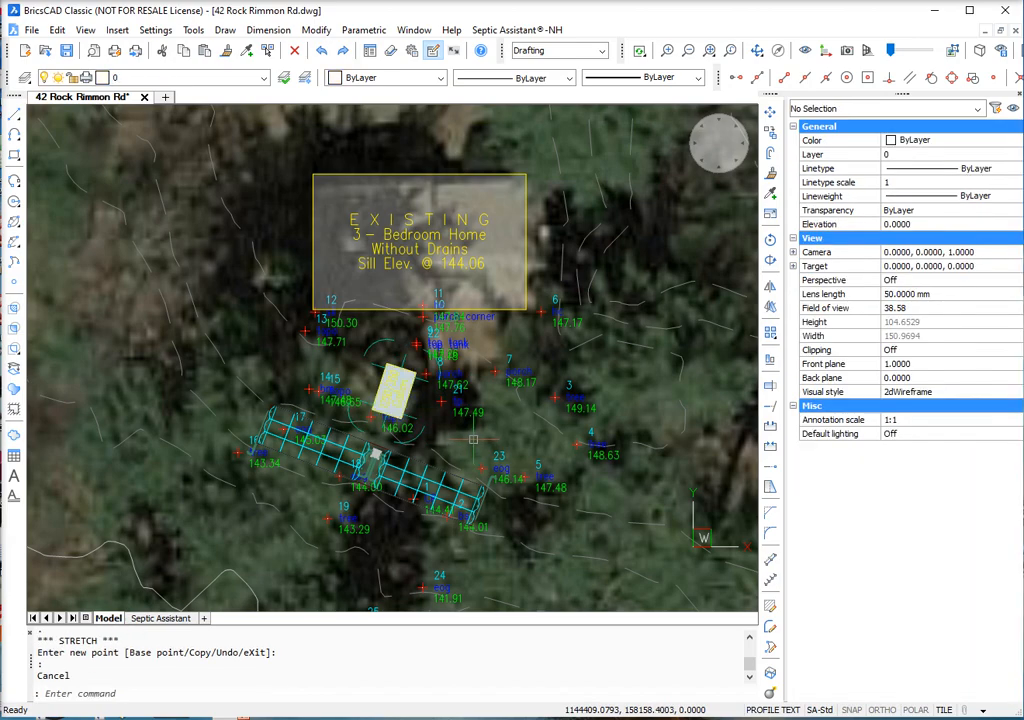
Draw the House --> Tank sewer line, about 12.1 ft long, from the tank's north edge to the house's south wall.
scroll(352, 442, up, 4)
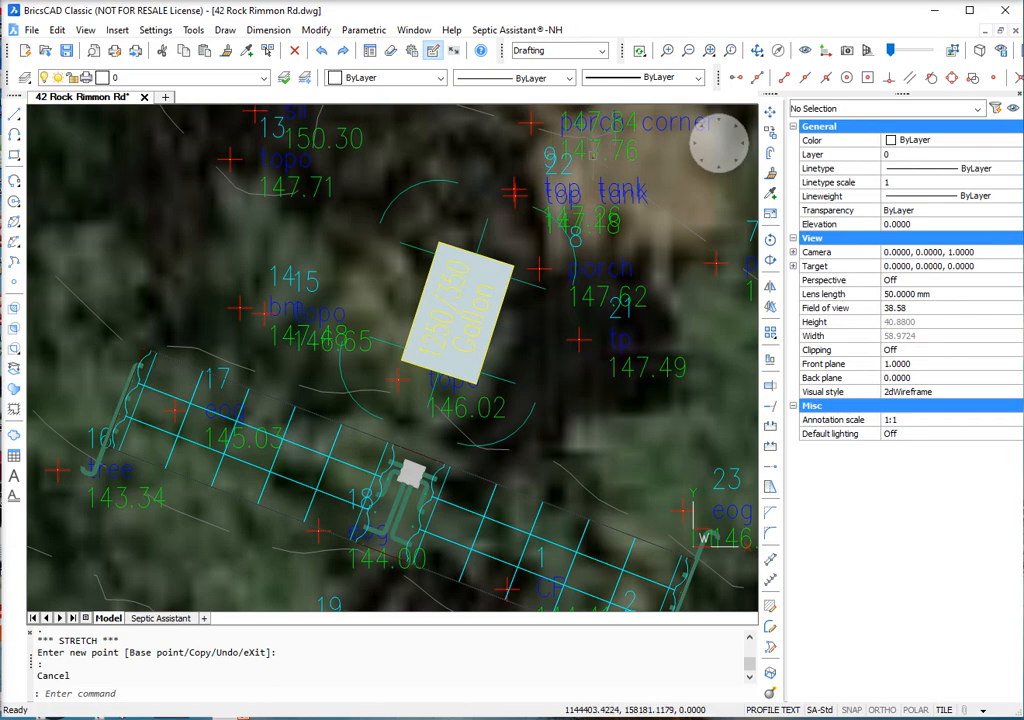
scroll(570, 175, up, 4)
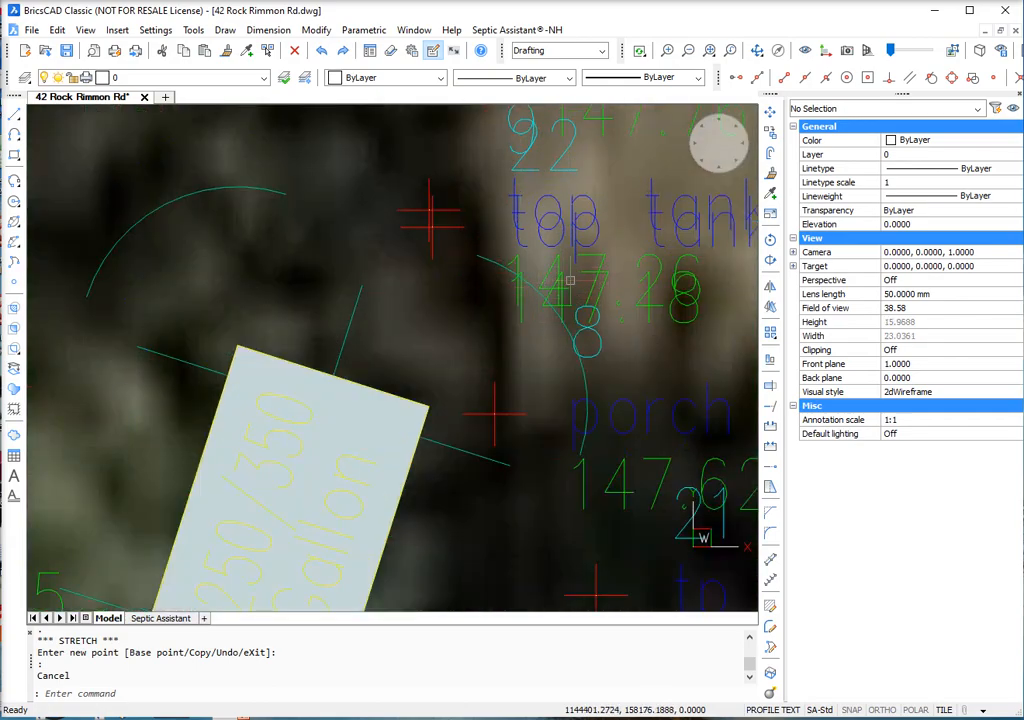
scroll(540, 278, down, 4)
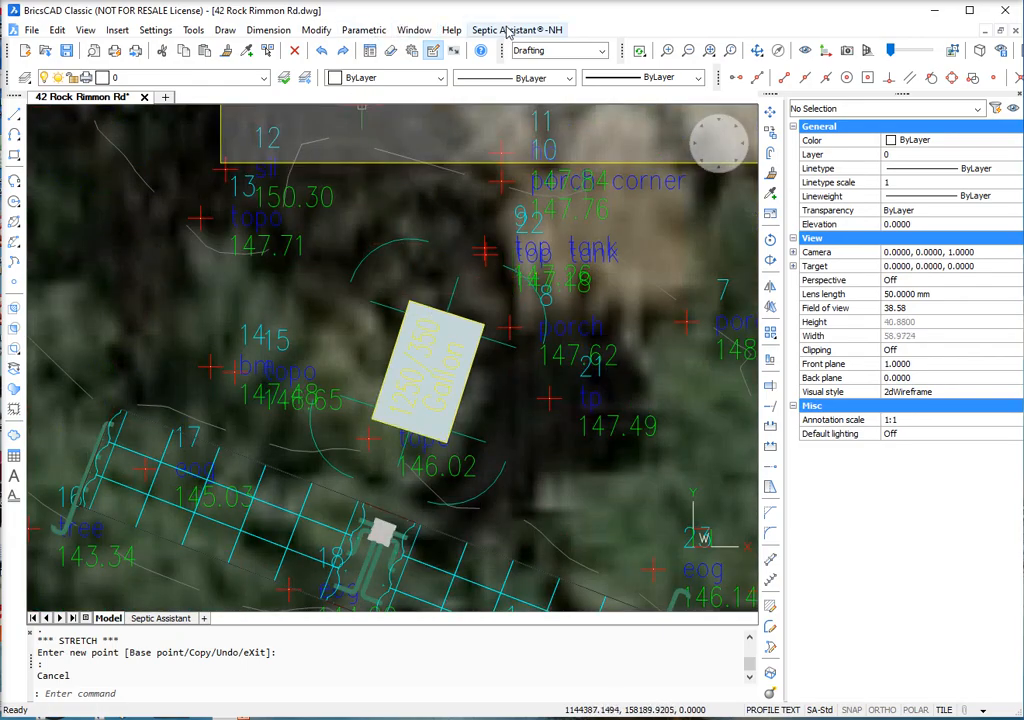
click(508, 30)
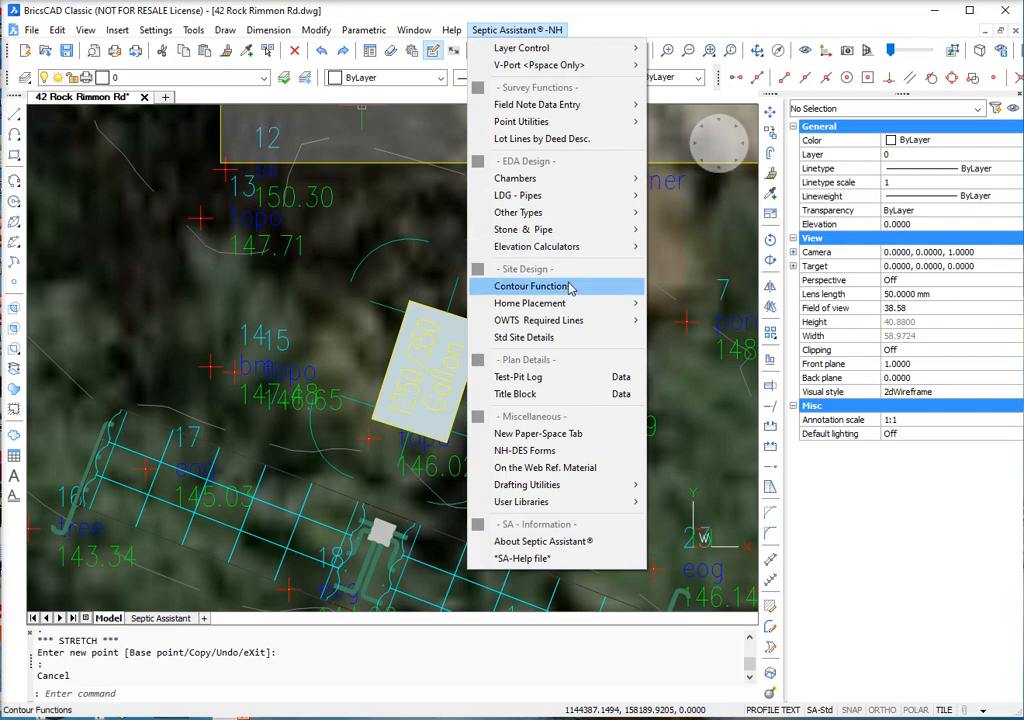
mouse_move(574, 320)
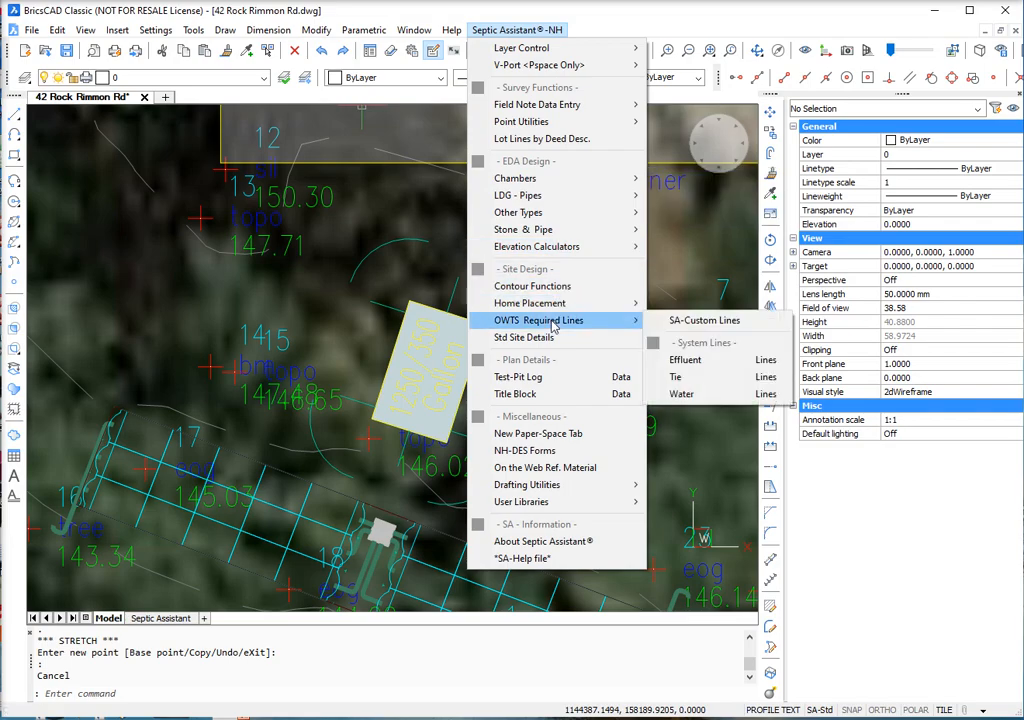
click(670, 360)
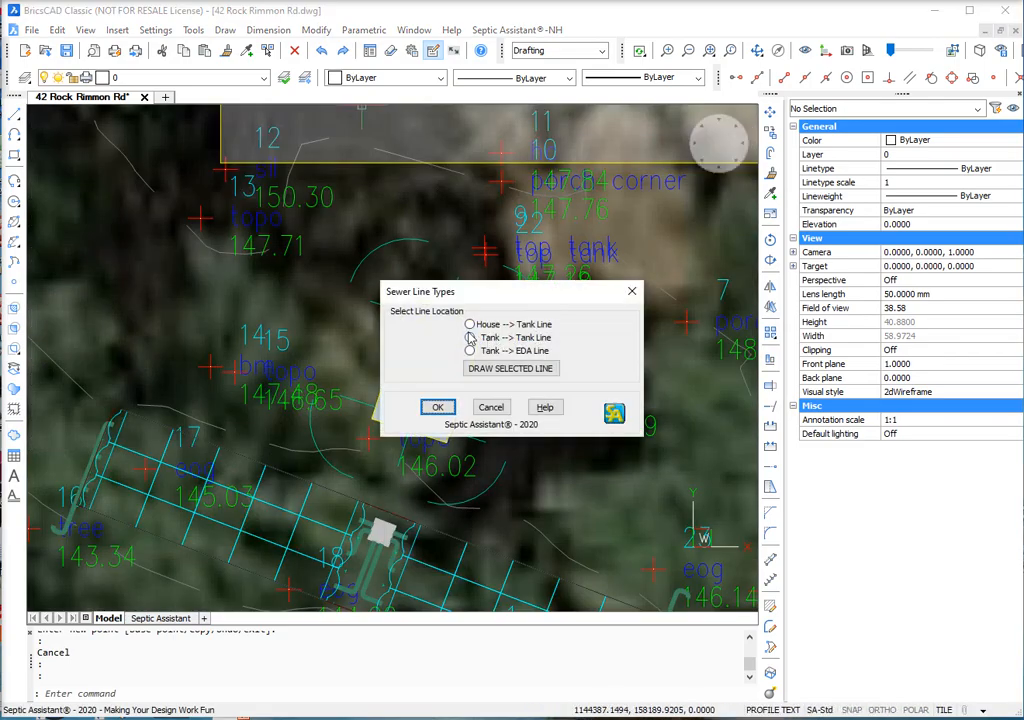
click(471, 328)
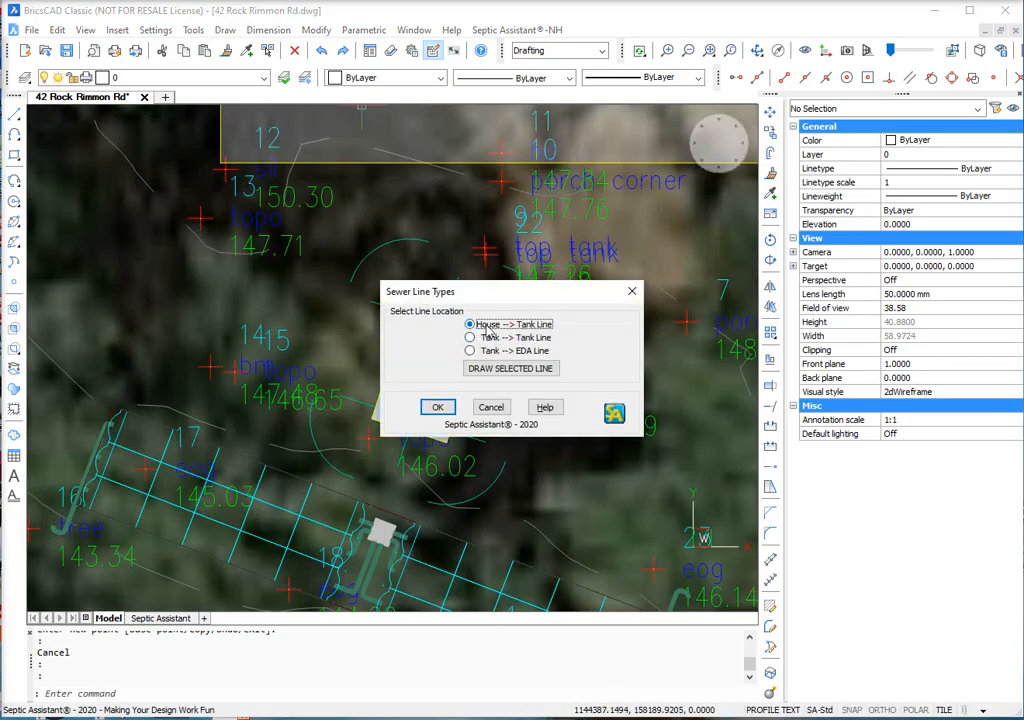
click(527, 374)
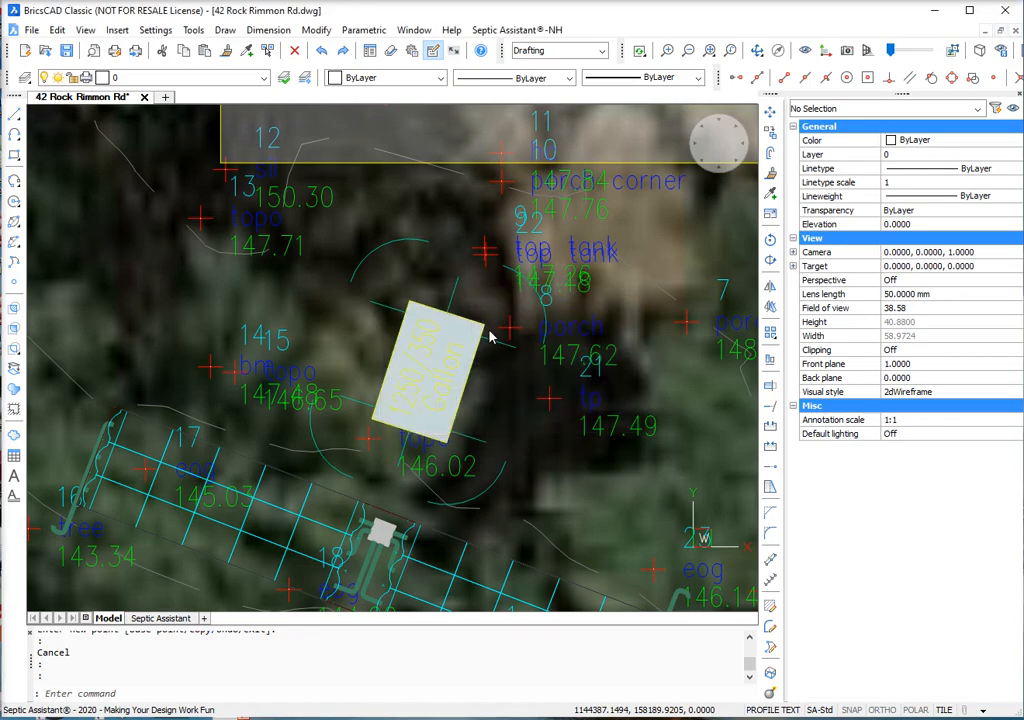
click(448, 306)
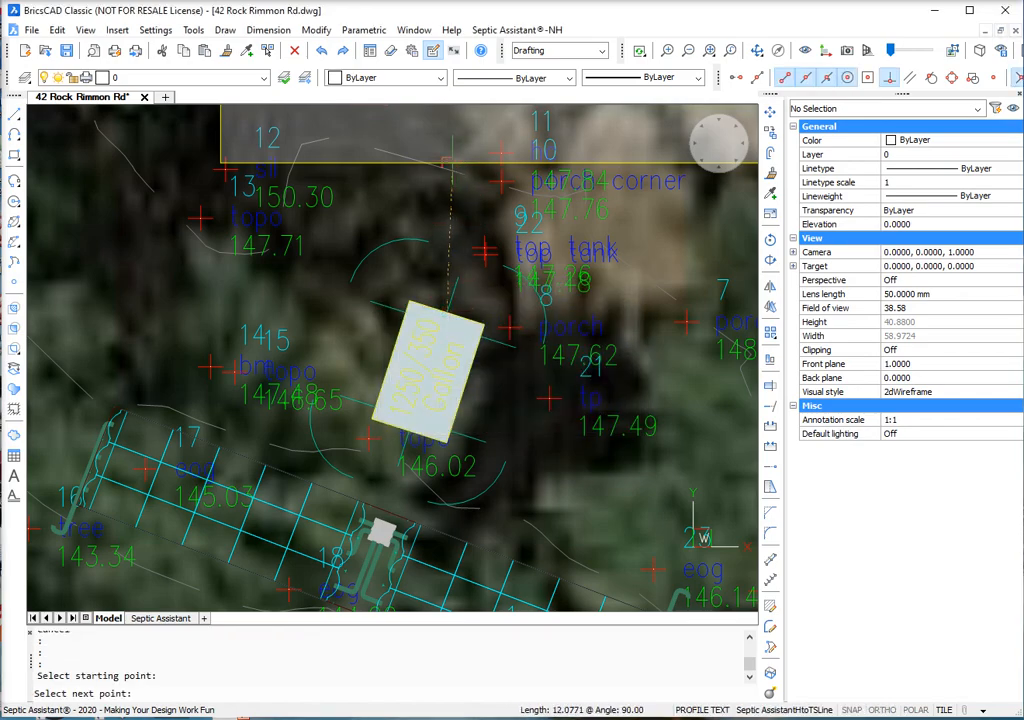
click(462, 162)
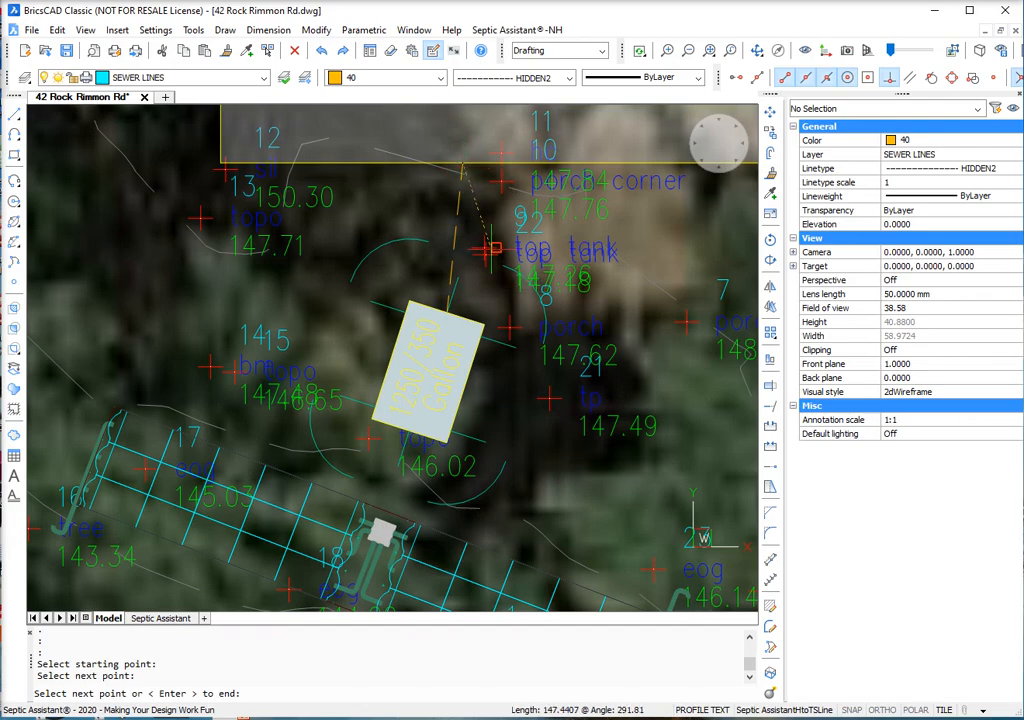
key(Return)
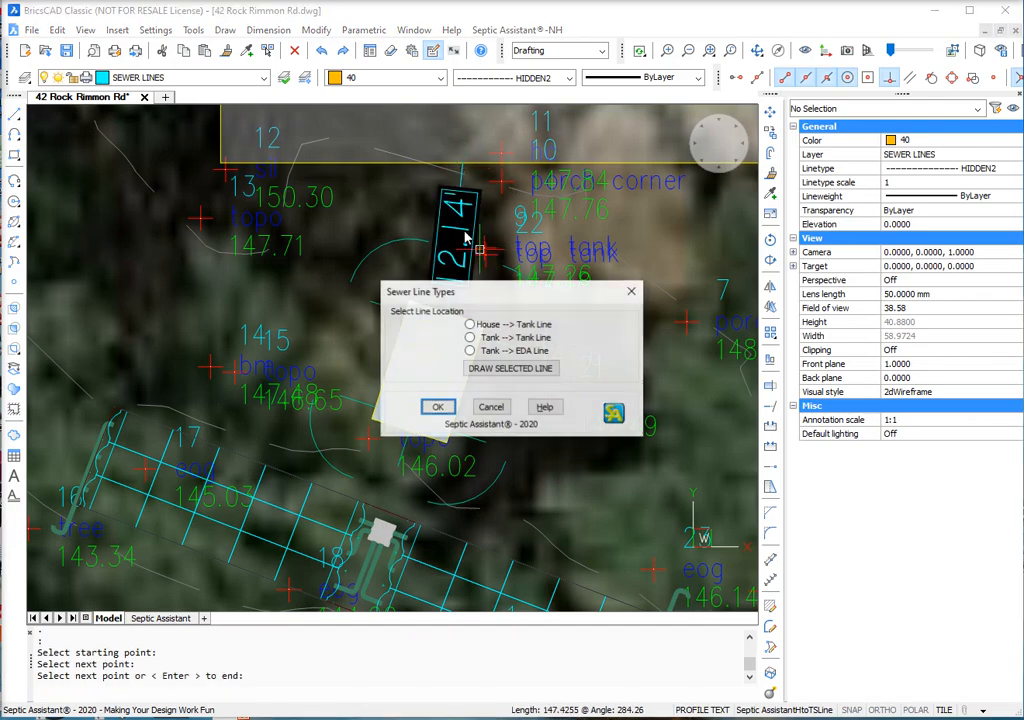
Draw the Tank --> EDA sewer line, about 7.6 ft long, from the tank's south edge to the distribution box, and finish line placement.
click(471, 353)
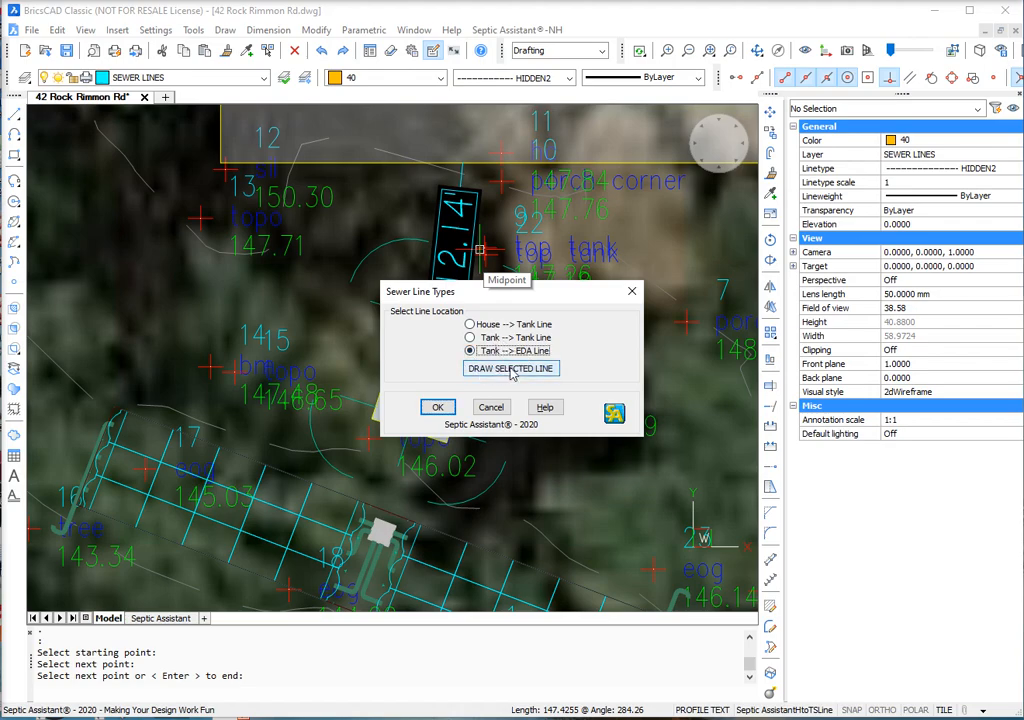
click(510, 369)
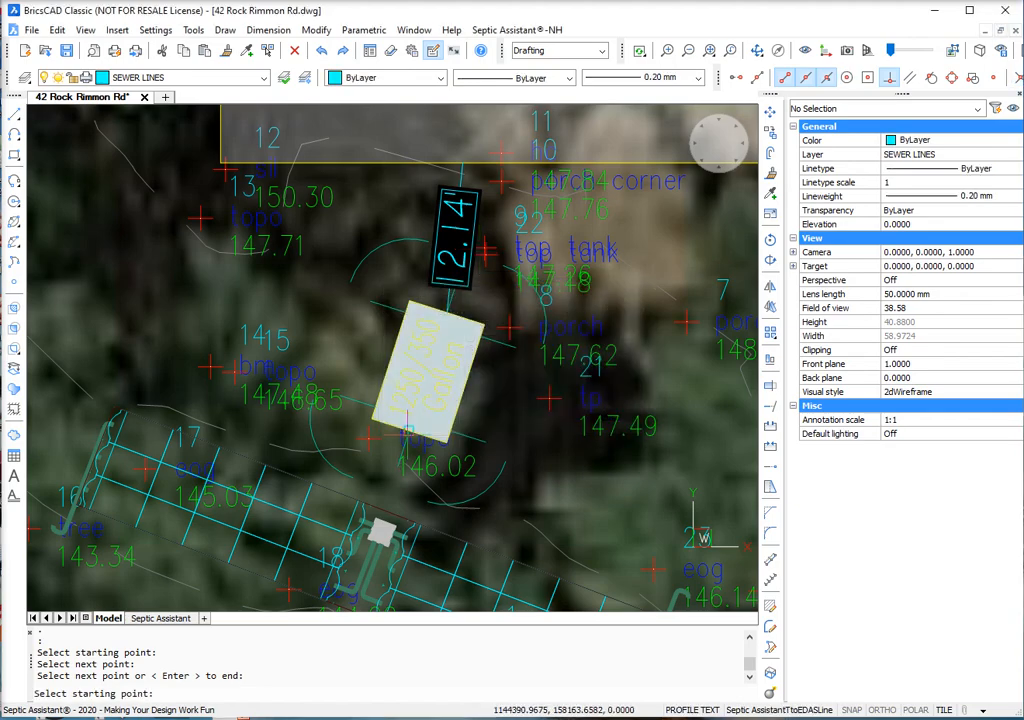
click(406, 430)
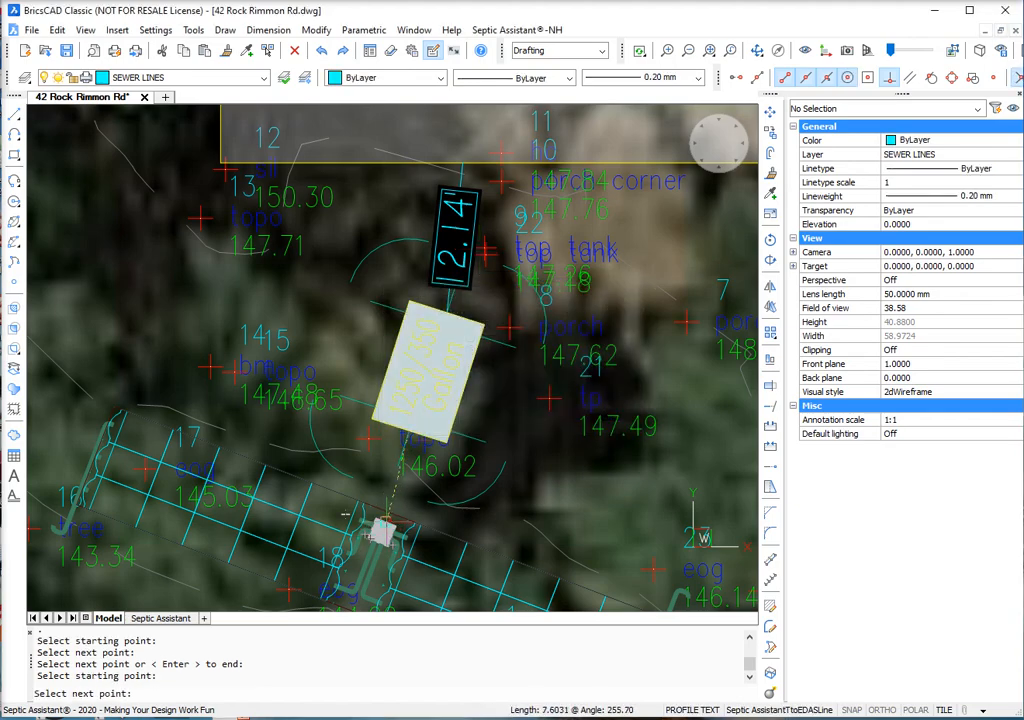
click(387, 520)
key(Return)
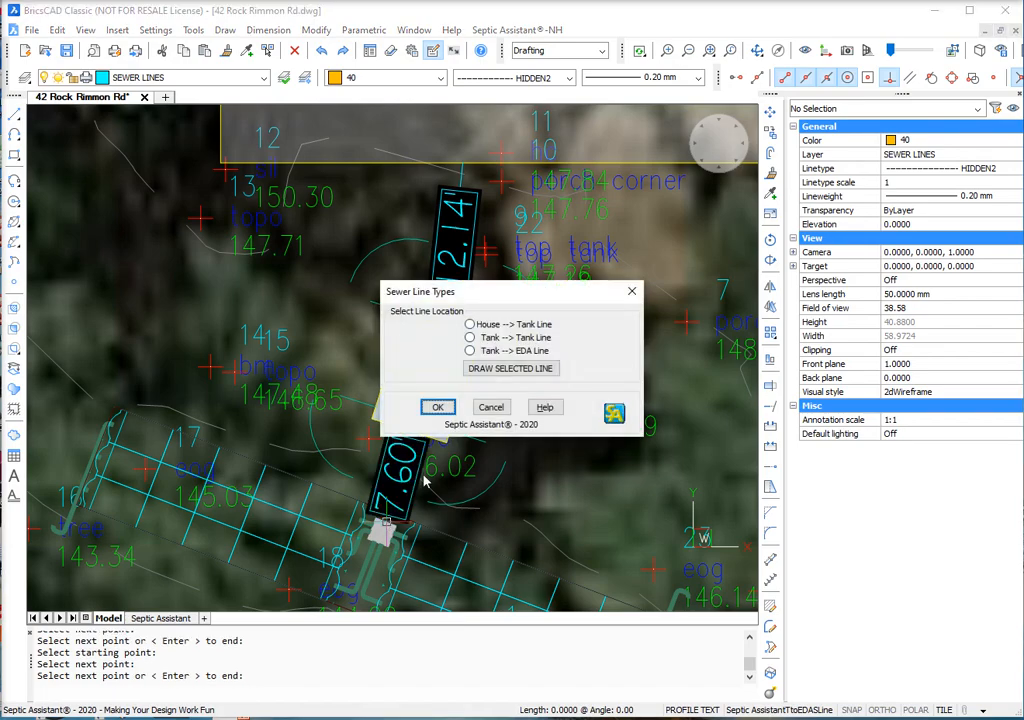
click(440, 408)
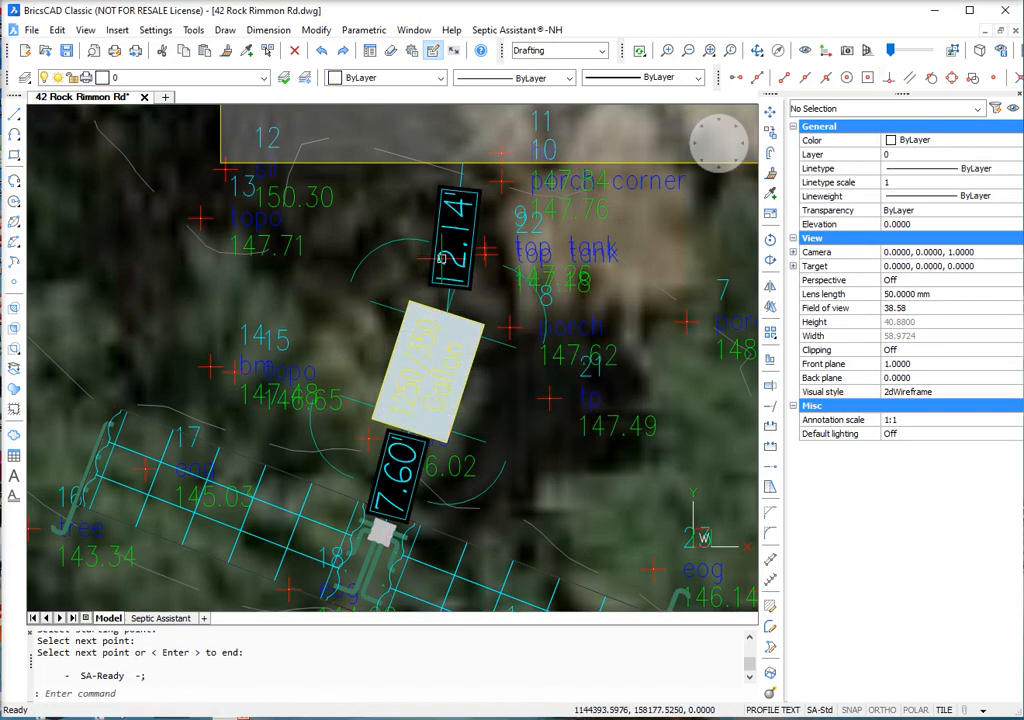
Move the house-to-tank line's length label about 2.7 ft west so it sits beside the line.
click(449, 258)
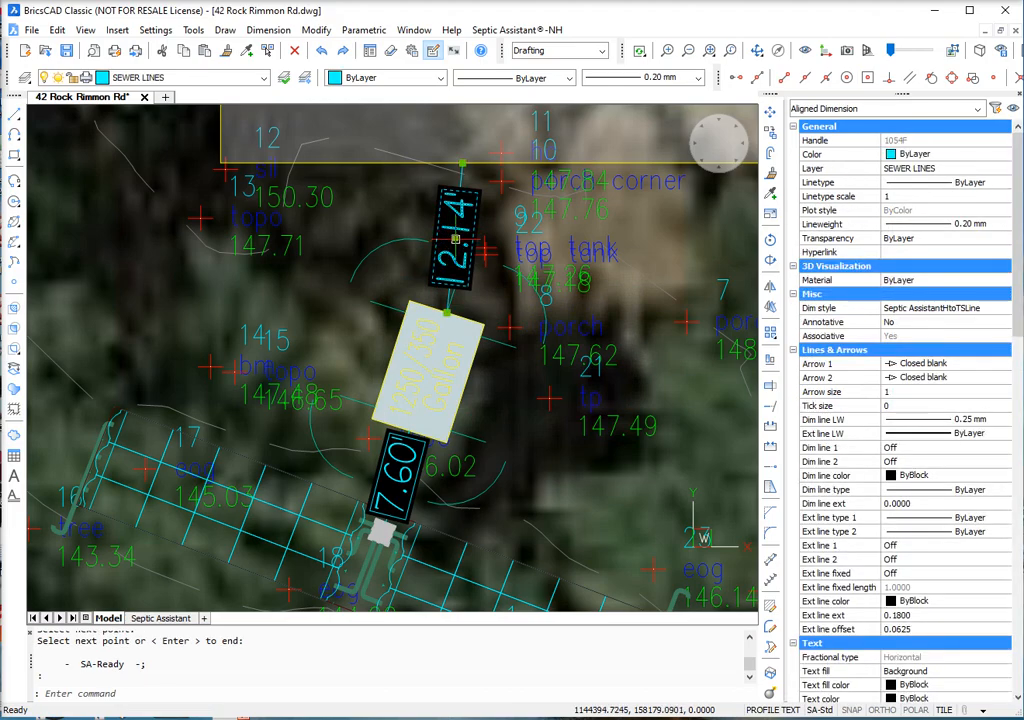
click(455, 238)
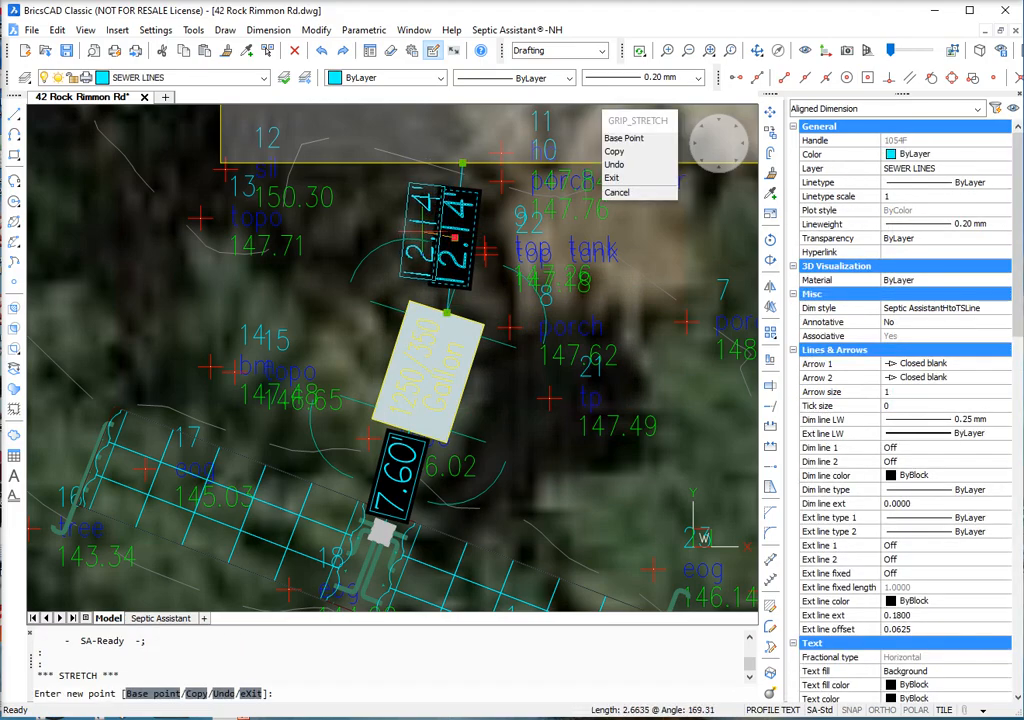
click(424, 232)
key(Escape)
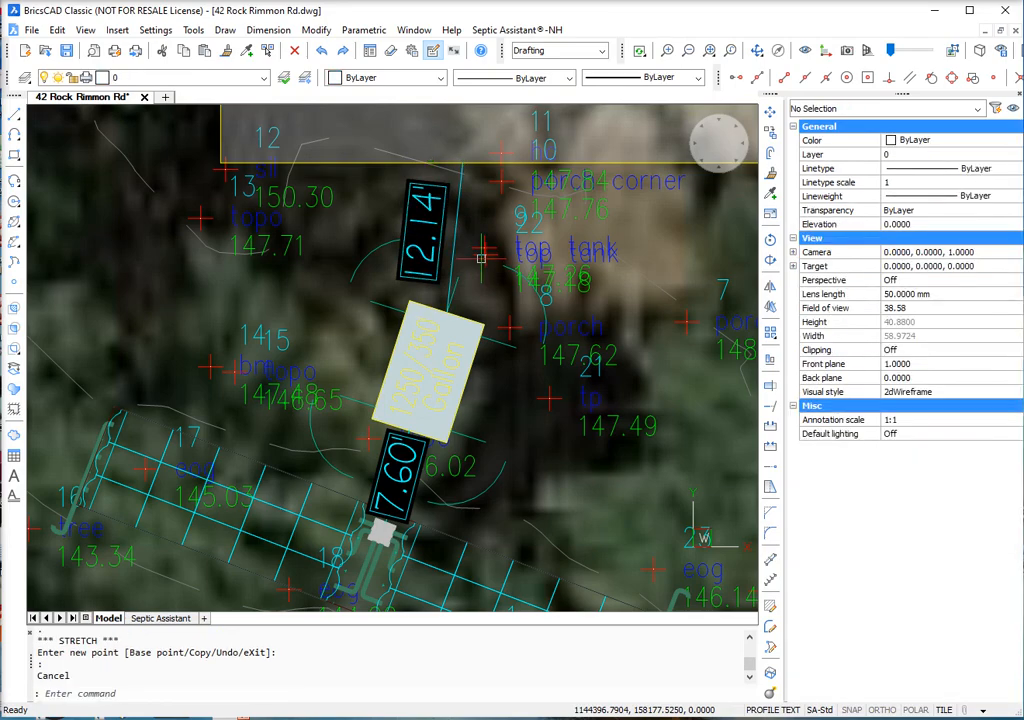
Move the tank-to-EDA line's length label east of the line, just below the tank's southeast corner.
scroll(481, 257, down, 2)
scroll(398, 360, up, 2)
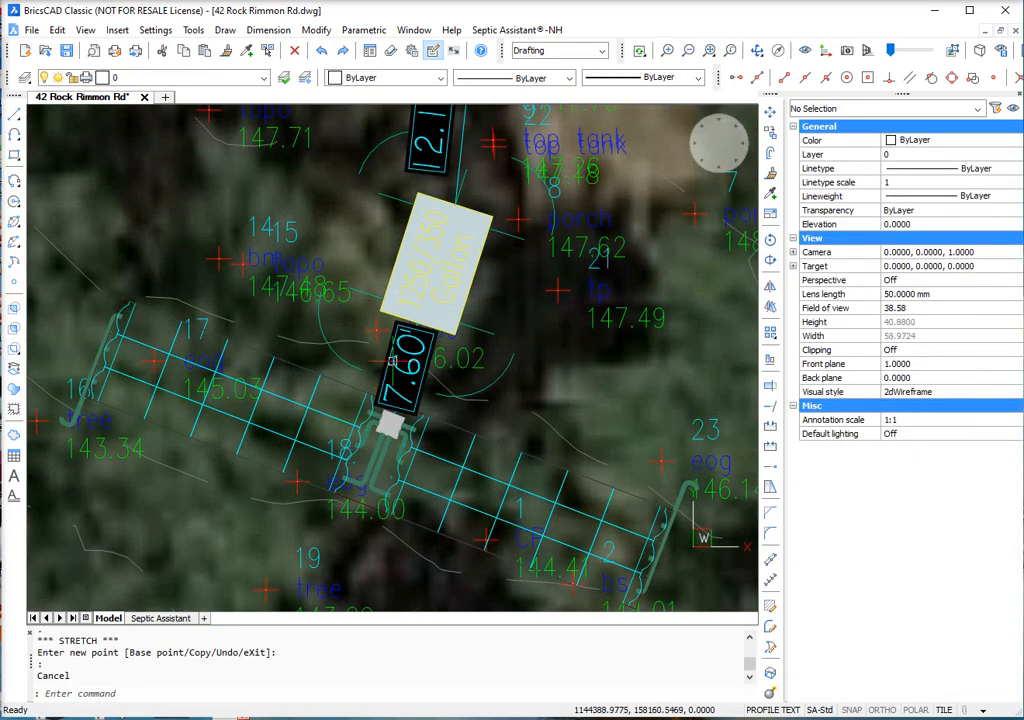
click(400, 362)
click(406, 367)
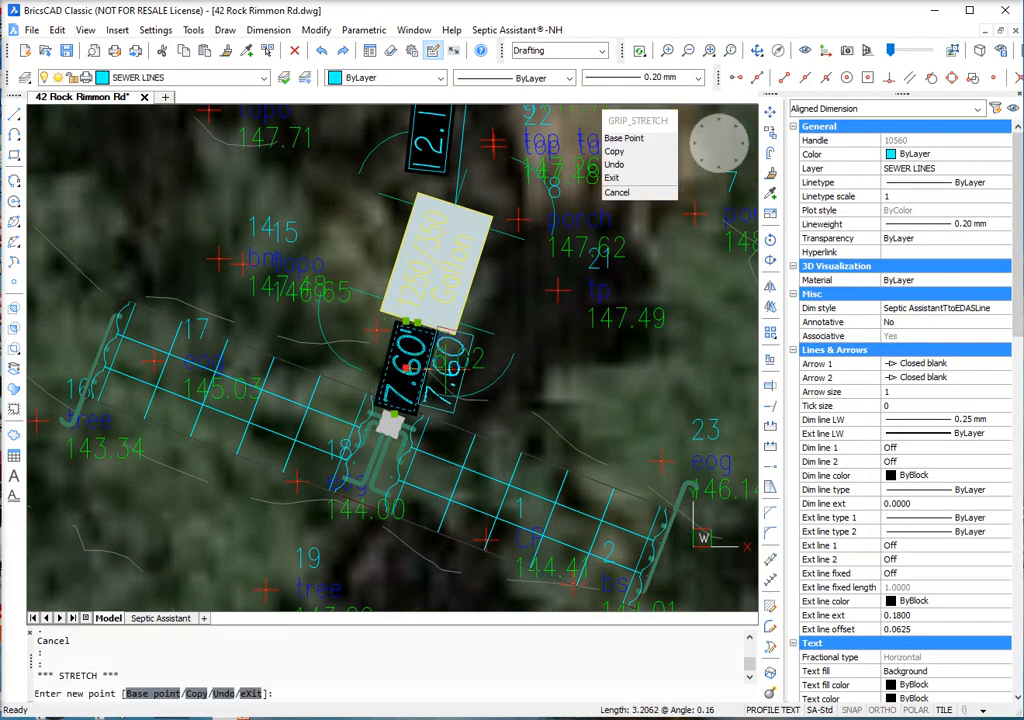
click(452, 378)
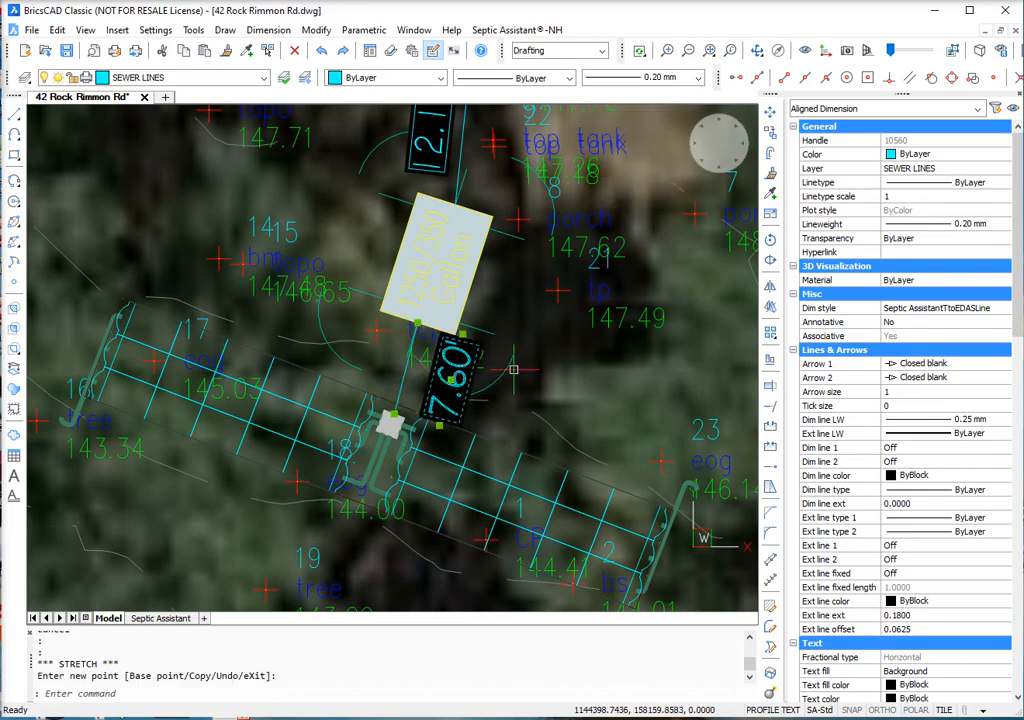
key(Escape)
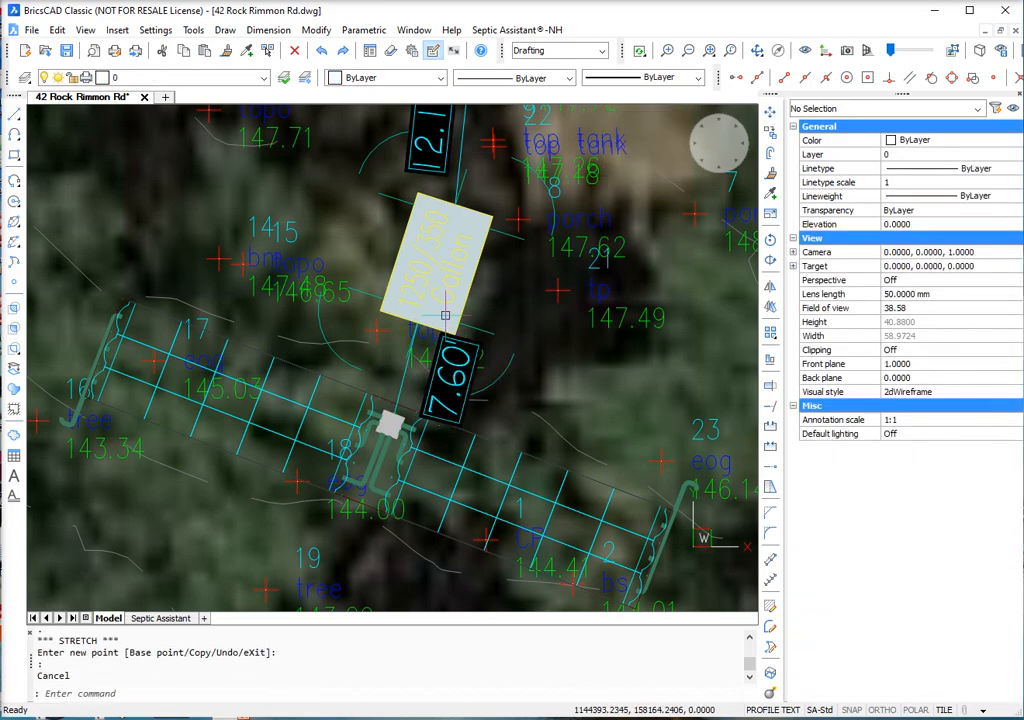
Examine the septic tank, its surrounding arcs and tick lines, and both labelled sewer lines up close and within the whole site.
scroll(475, 330, up, 3)
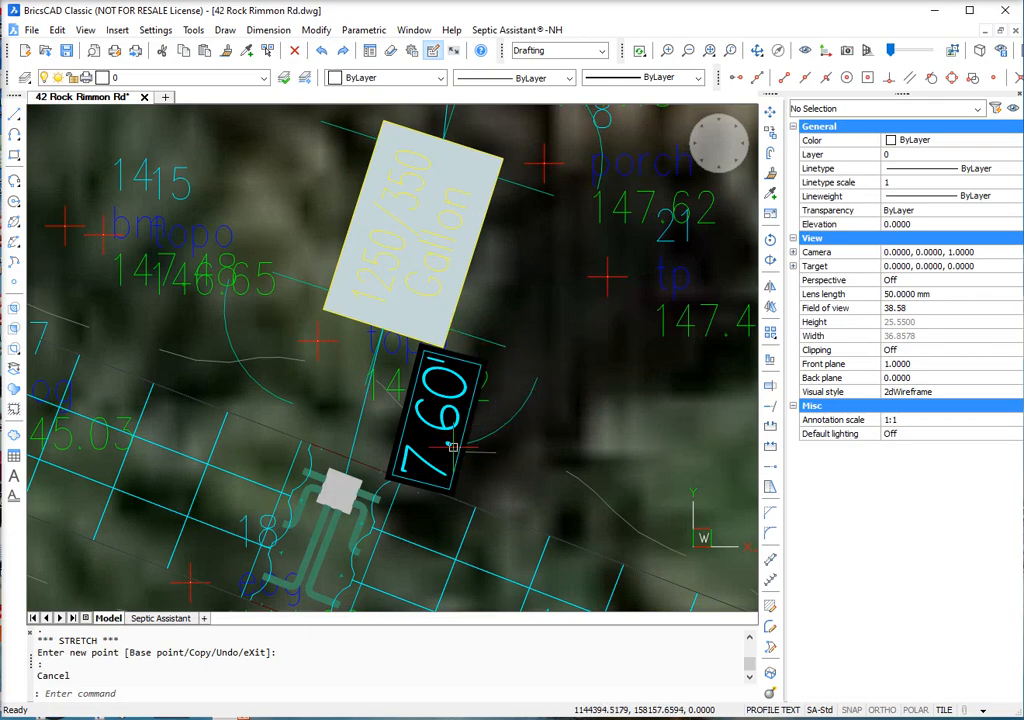
scroll(500, 370, down, 3)
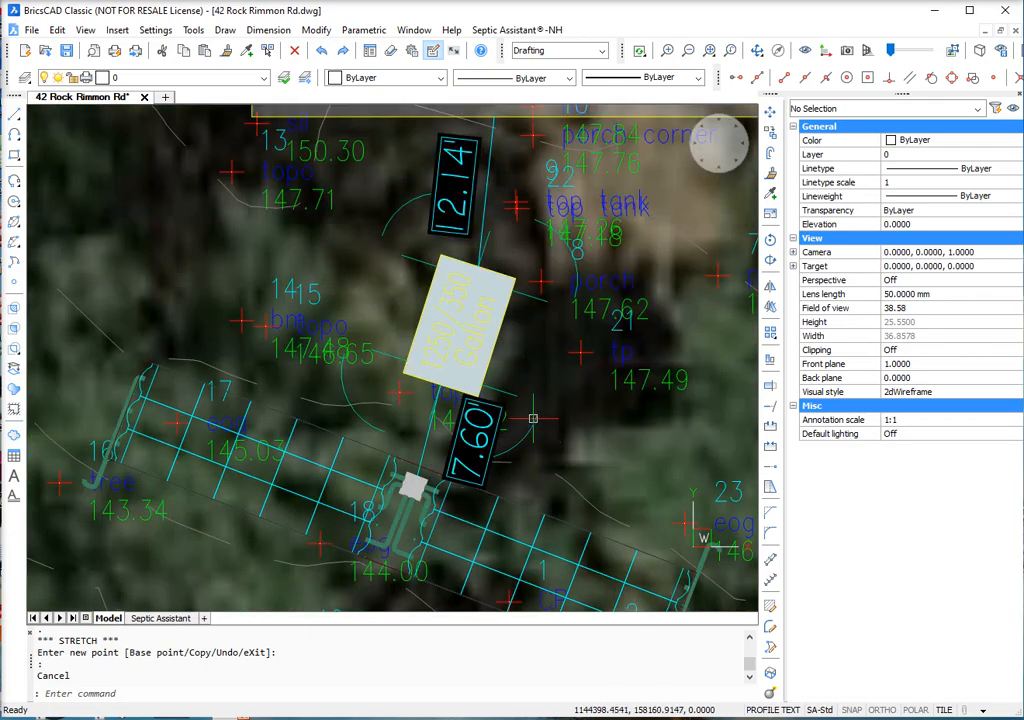
scroll(505, 320, up, 3)
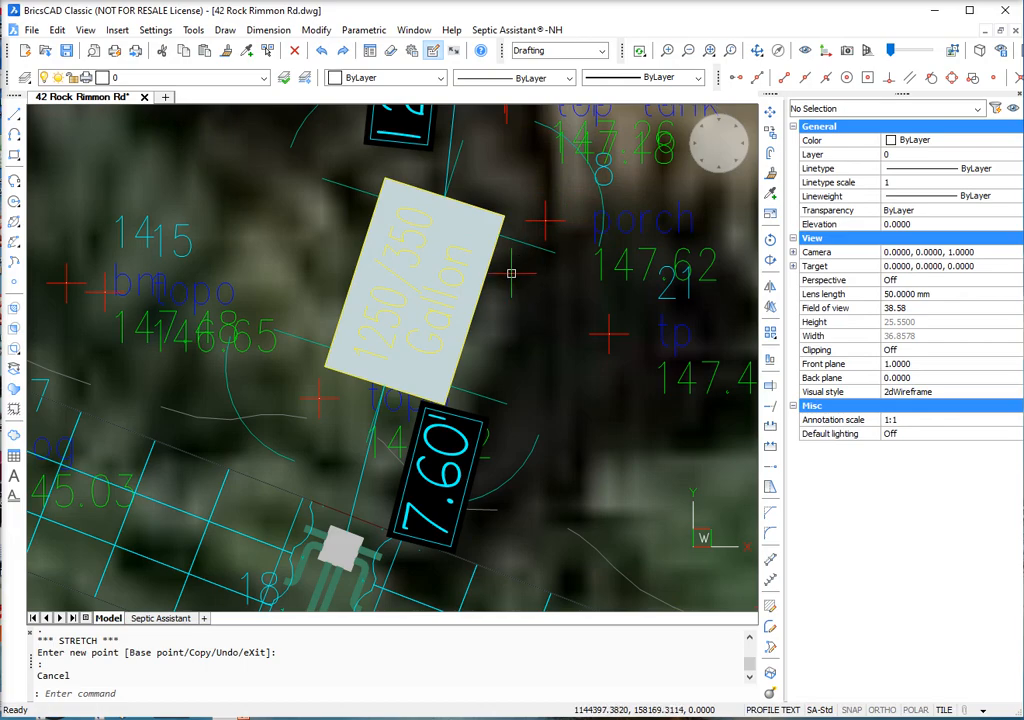
scroll(502, 272, down, 2)
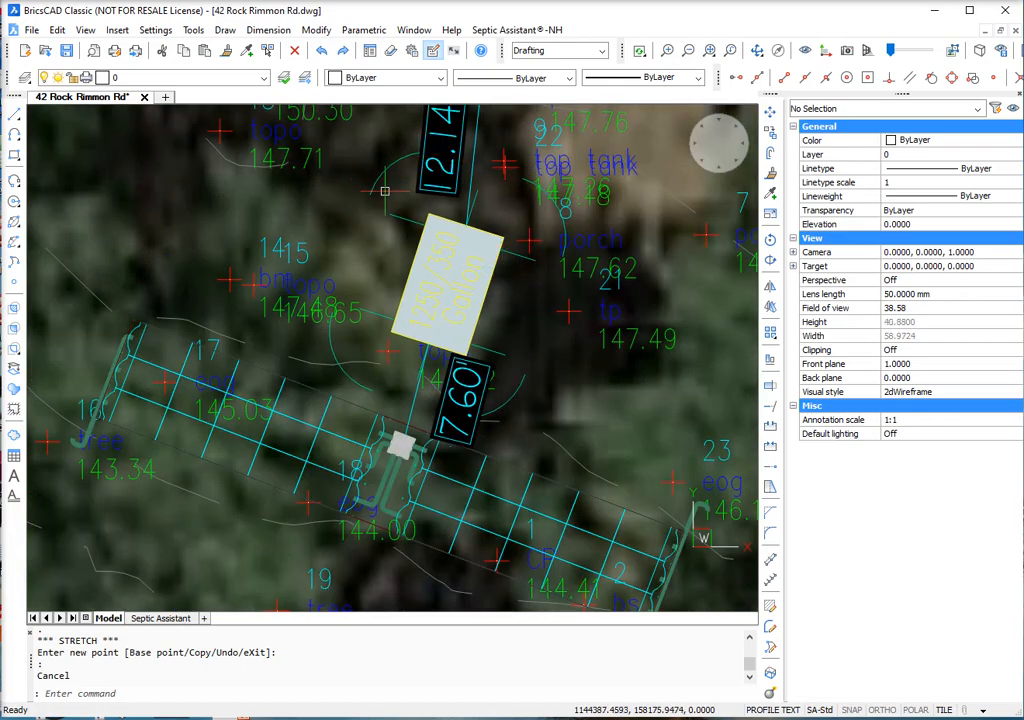
scroll(393, 214, up, 2)
scroll(393, 214, down, 2)
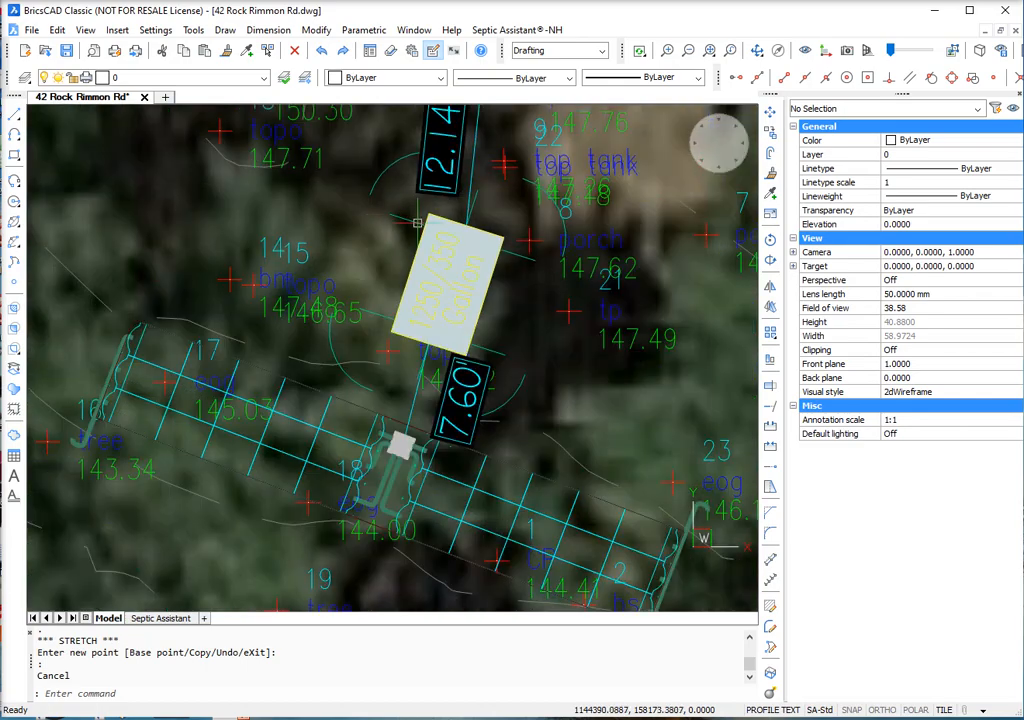
scroll(532, 260, up, 2)
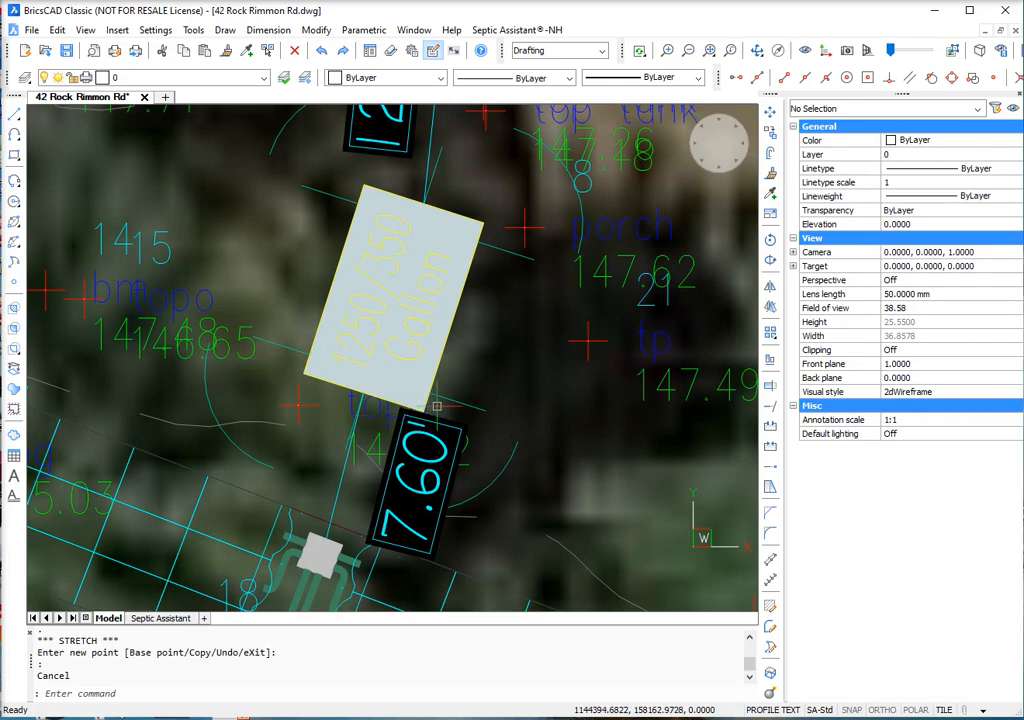
scroll(430, 285, down, 3)
scroll(340, 280, up, 2)
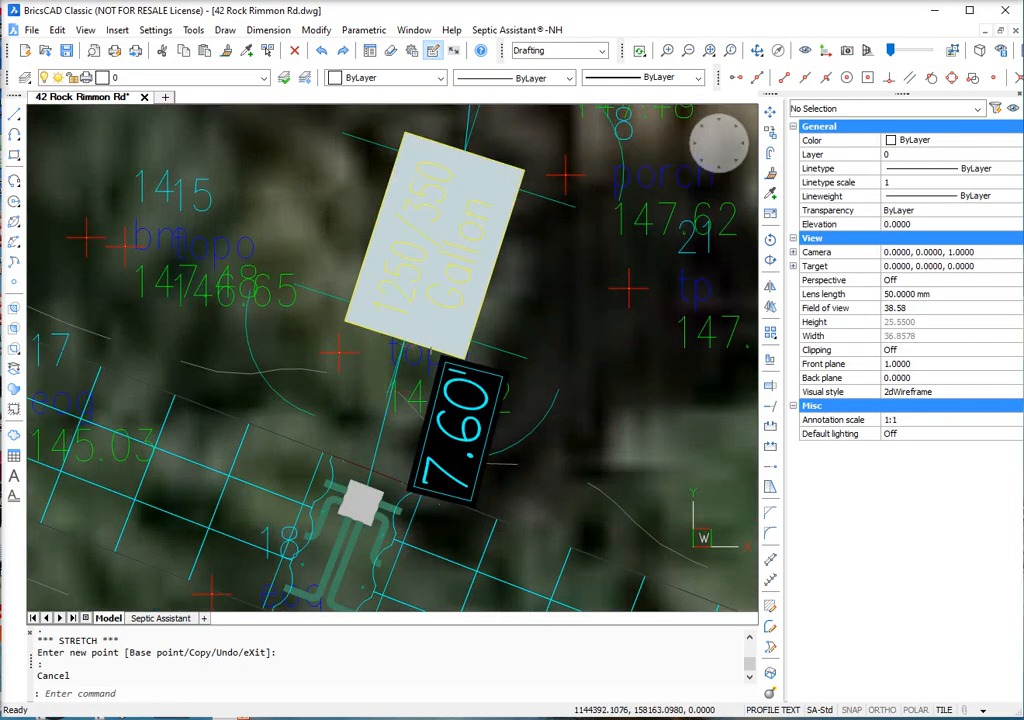
scroll(335, 403, down, 1)
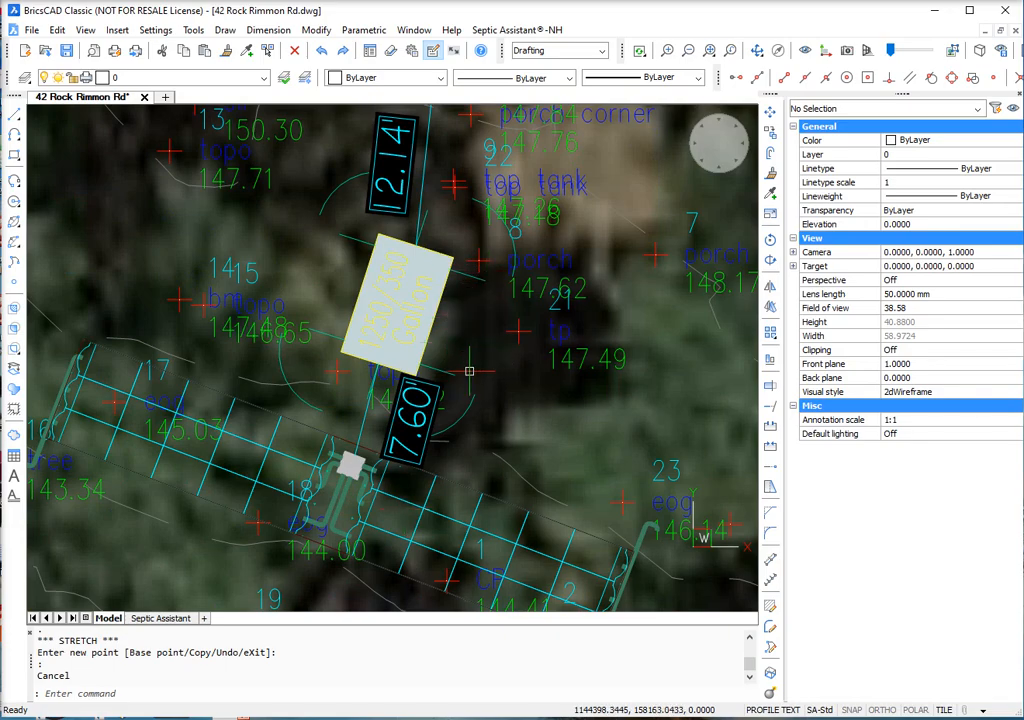
scroll(470, 367, down, 2)
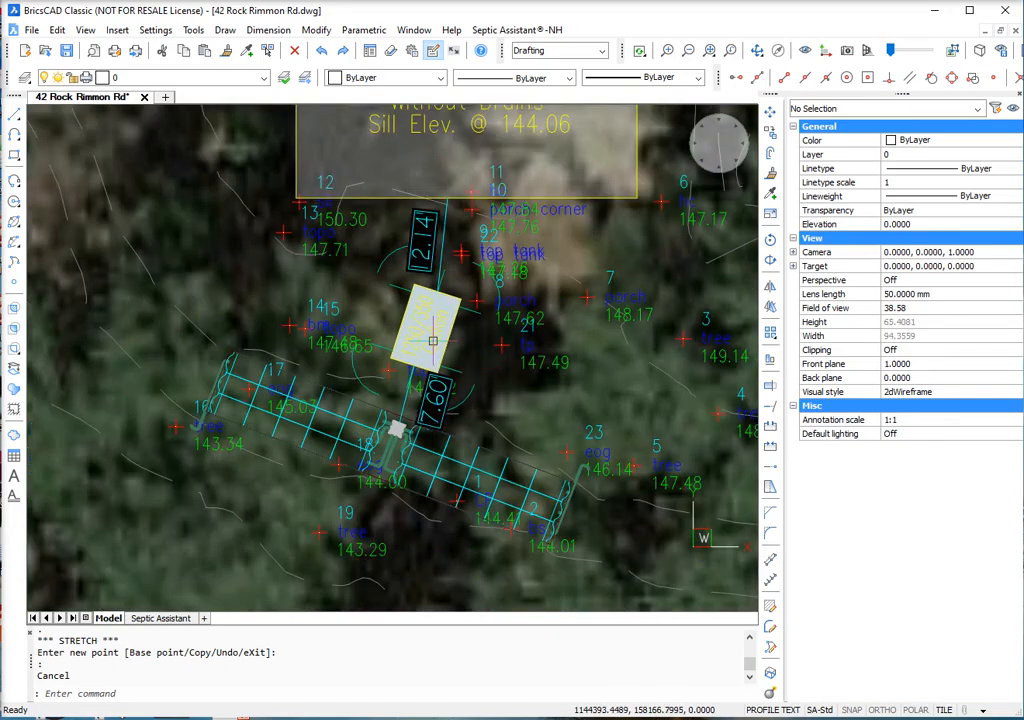
scroll(371, 410, down, 2)
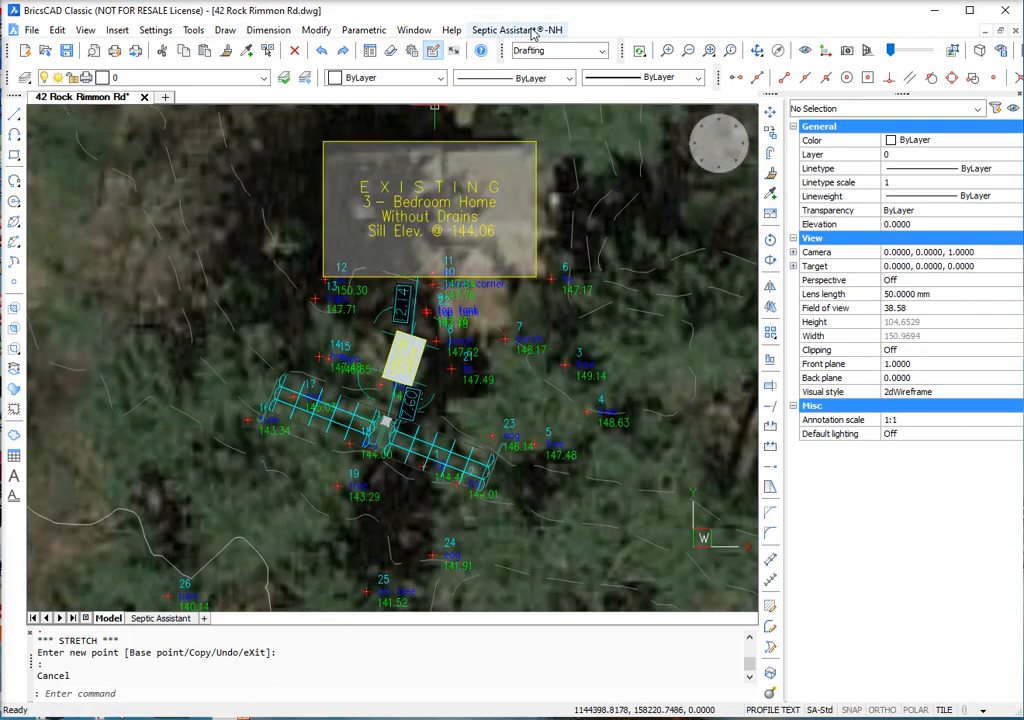
Run the EDA Bottom Calculator on the chamber disposal area at 0.50 ft grid spacing, with the 50% rule applied.
click(533, 31)
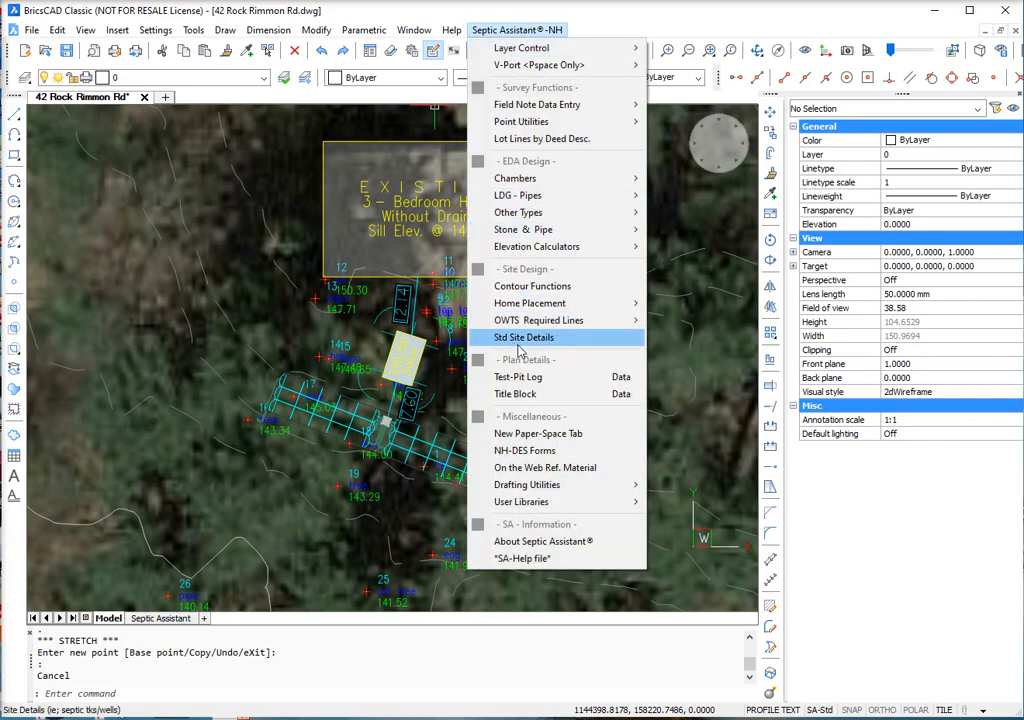
mouse_move(576, 254)
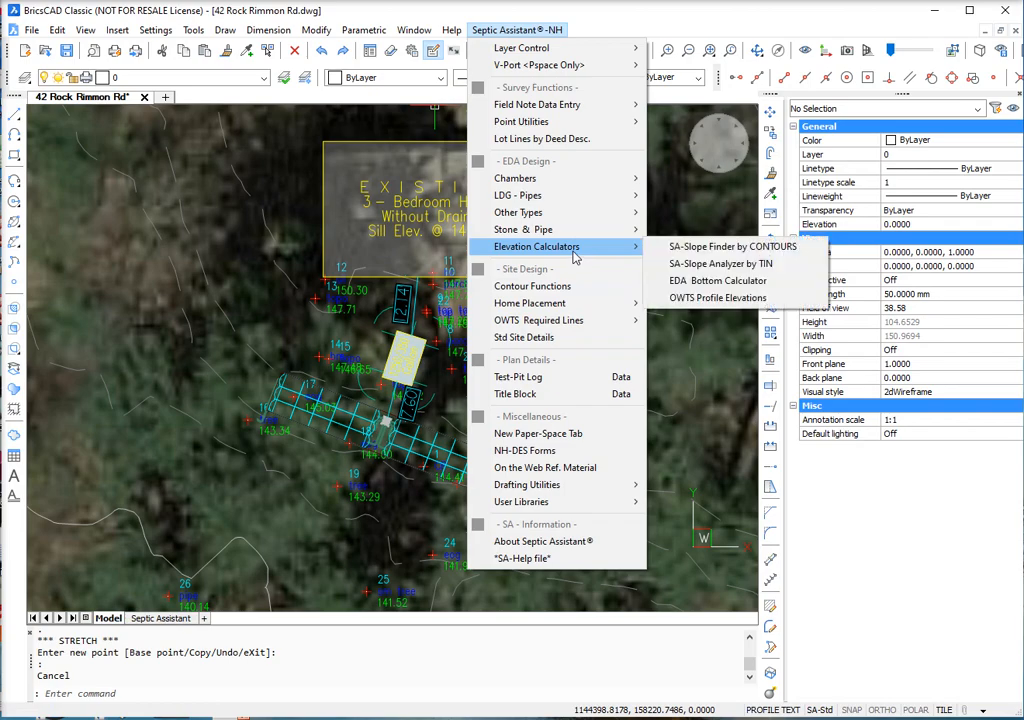
click(712, 283)
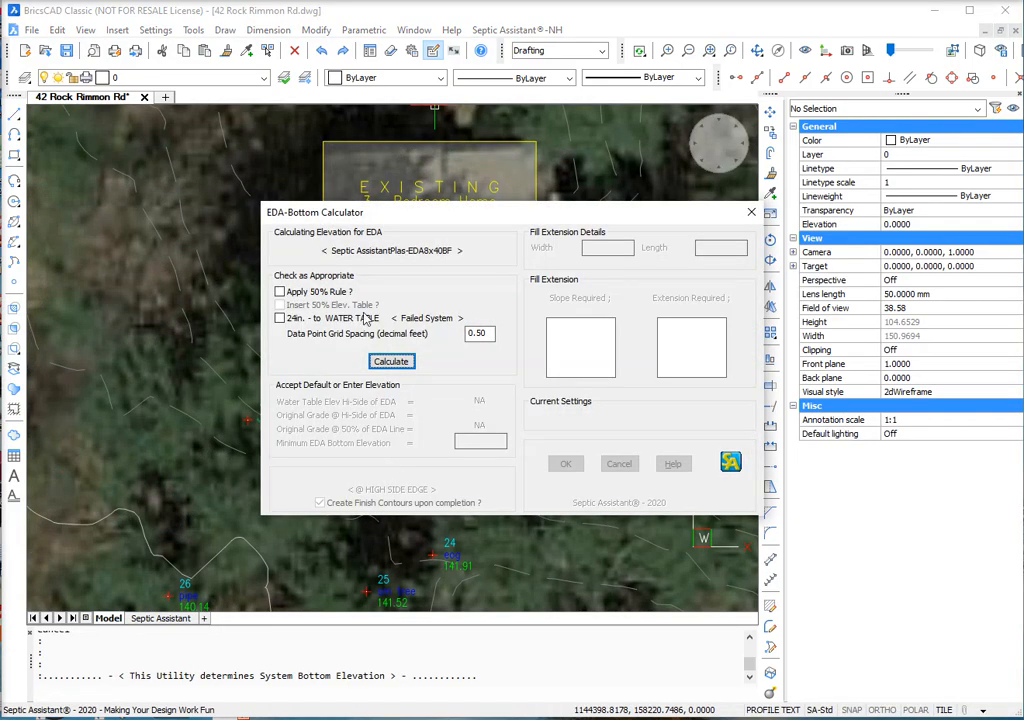
drag(466, 214, 331, 61)
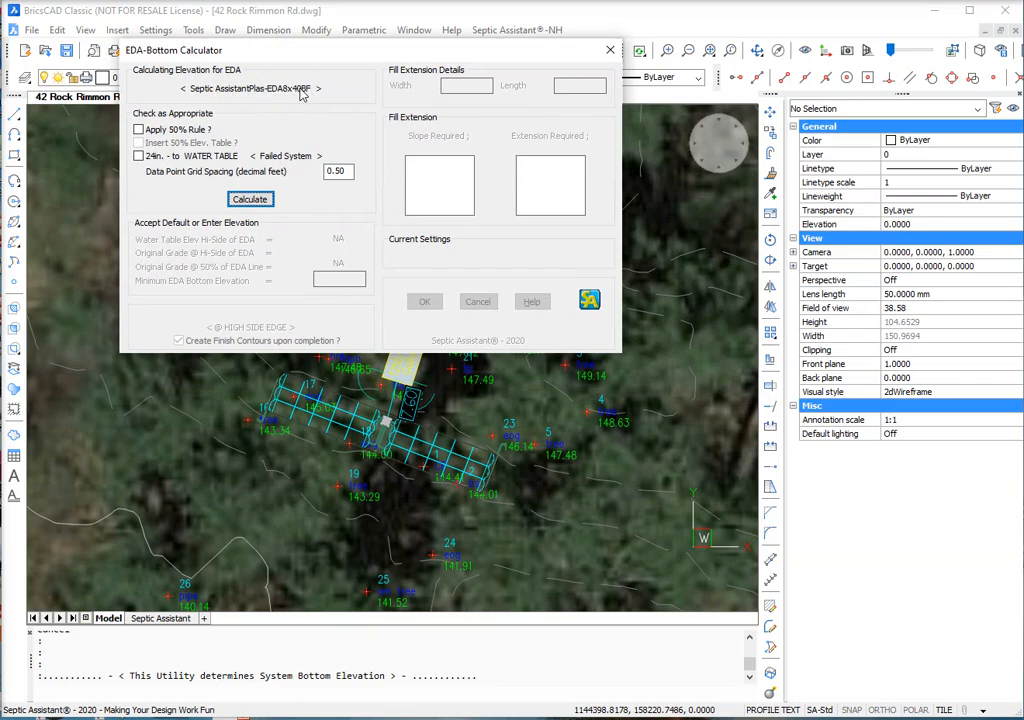
click(251, 208)
click(139, 131)
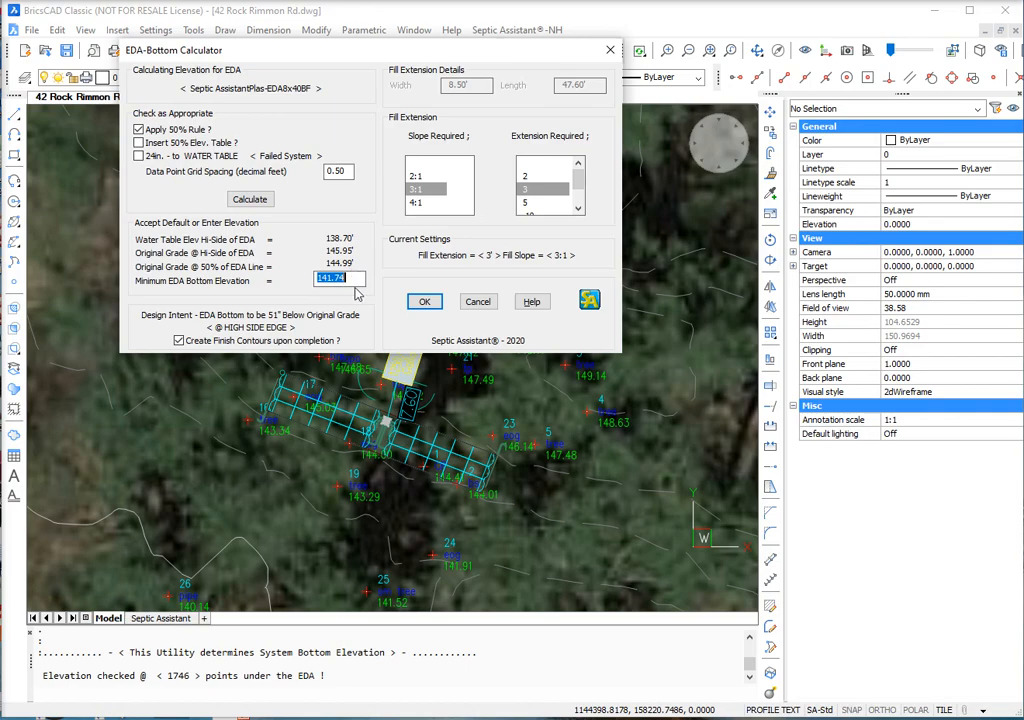
Compare the minimum EDA bottom elevation and design intent with and without the 50% rule, leaving the rule applied.
click(139, 130)
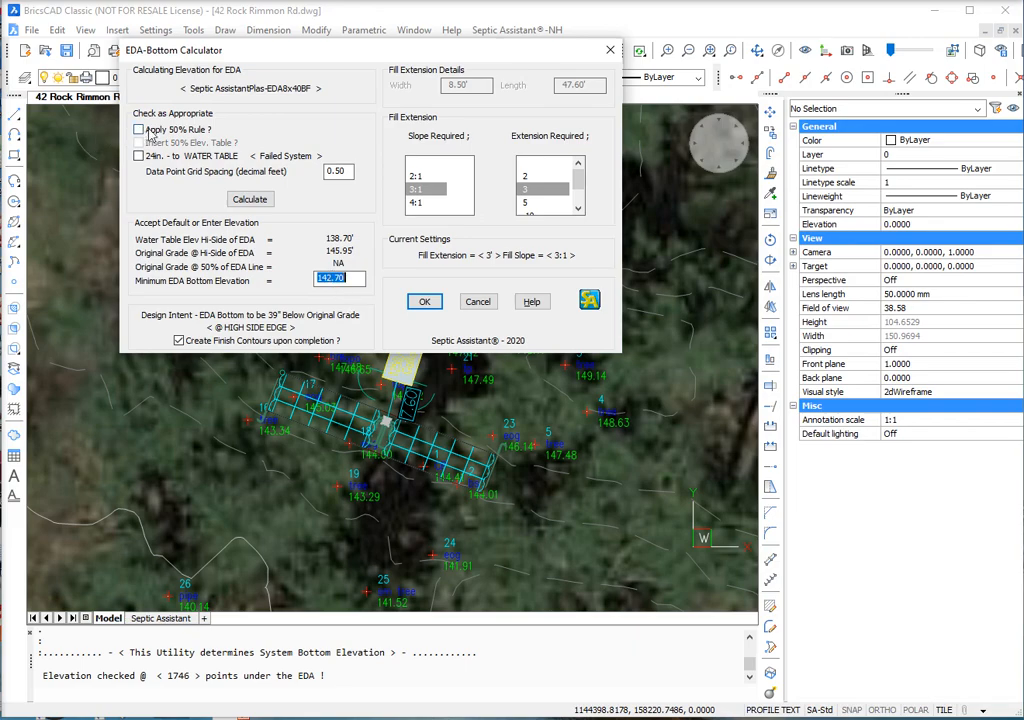
click(139, 130)
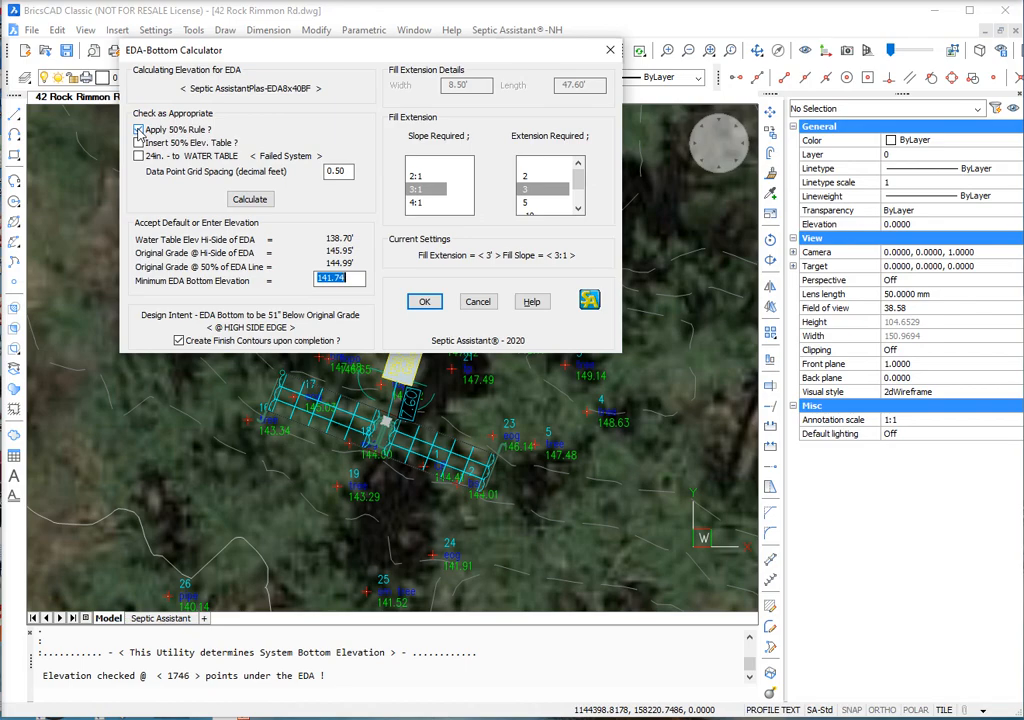
click(139, 130)
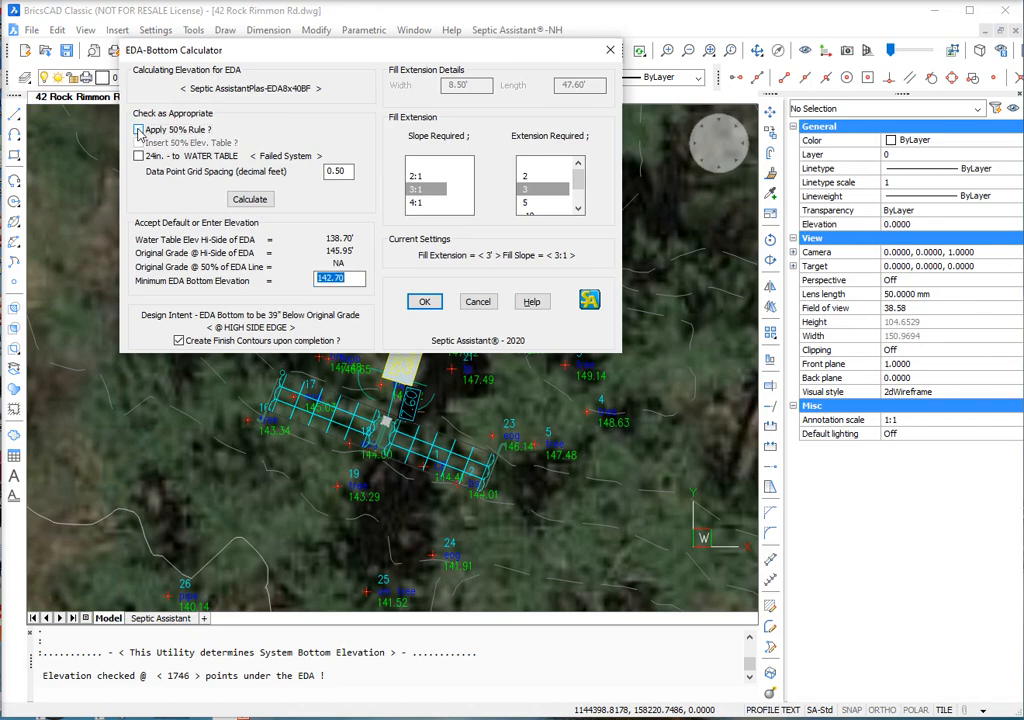
click(139, 131)
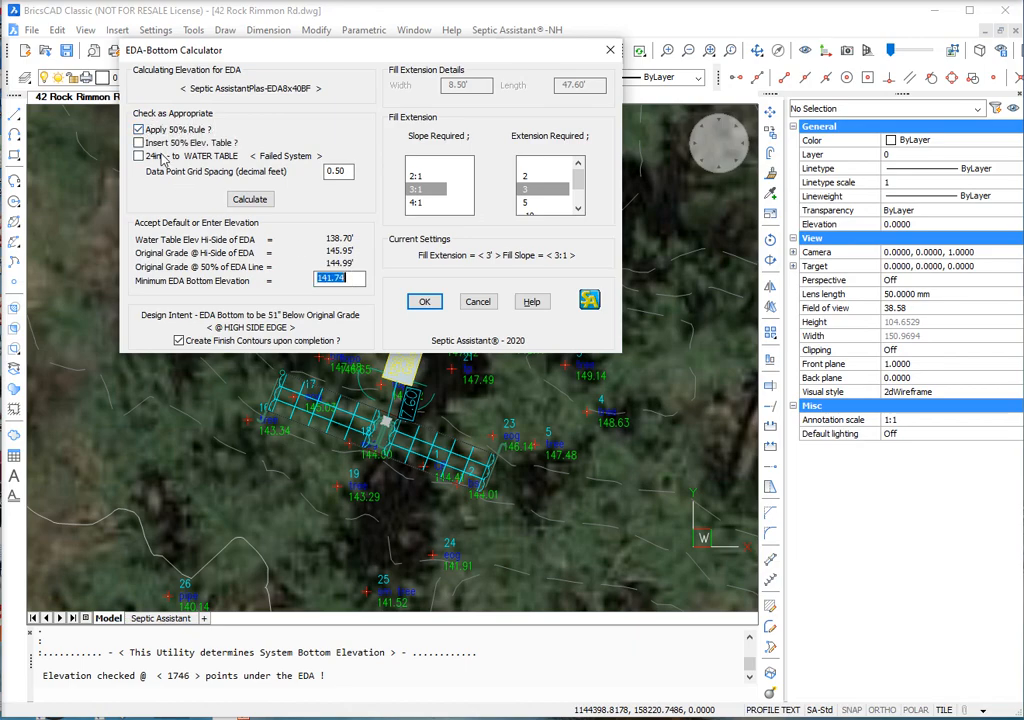
click(139, 130)
click(139, 131)
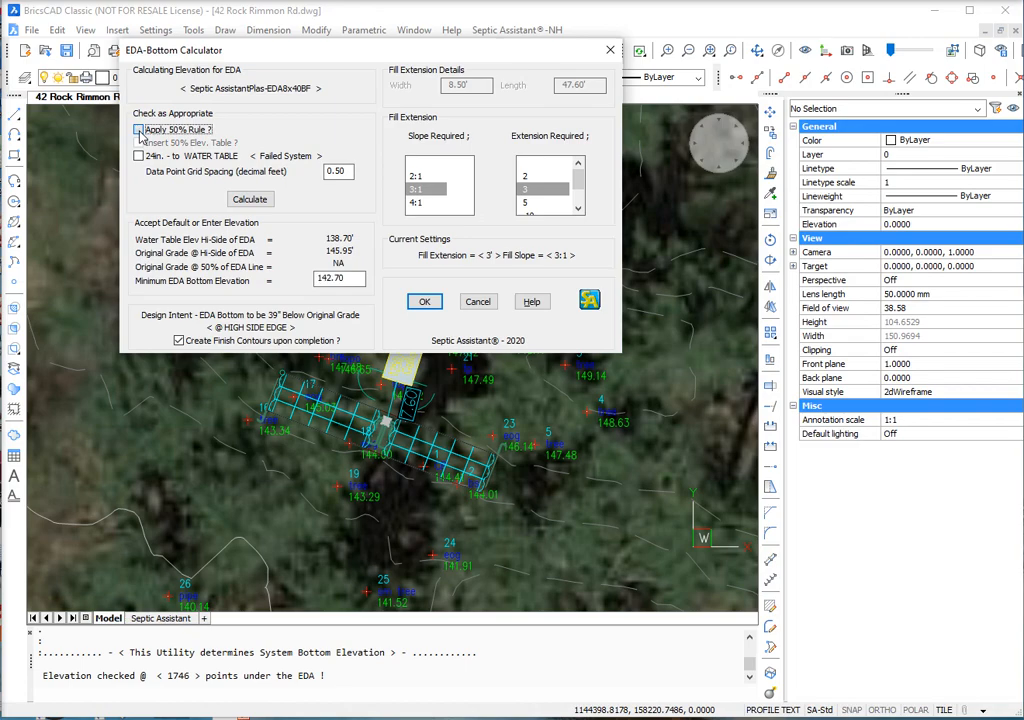
click(139, 131)
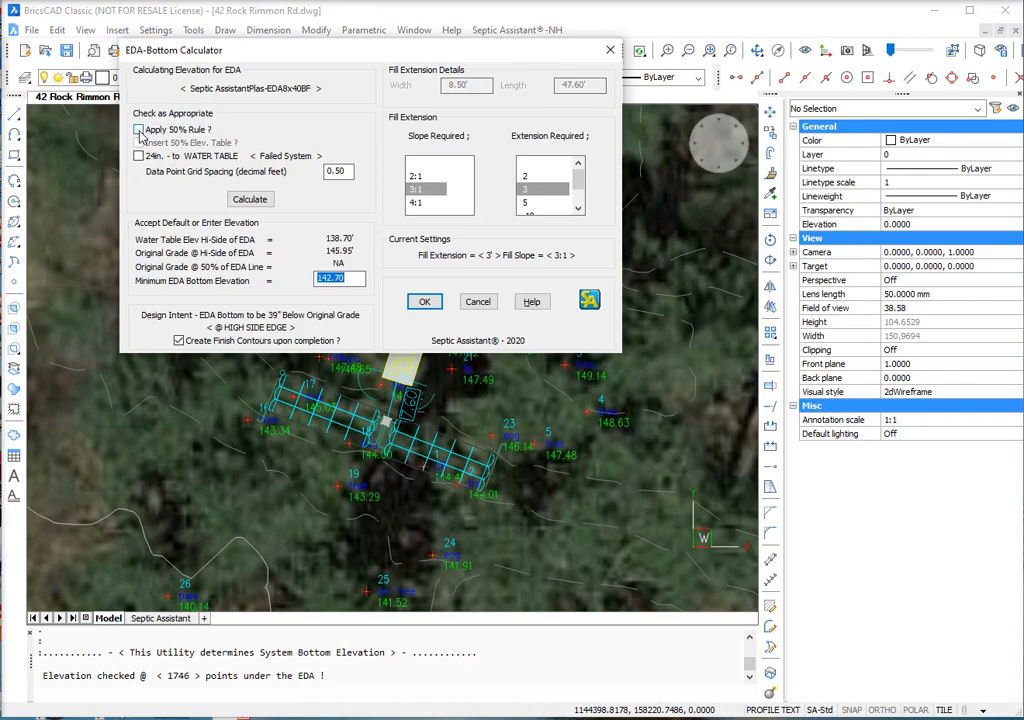
click(139, 131)
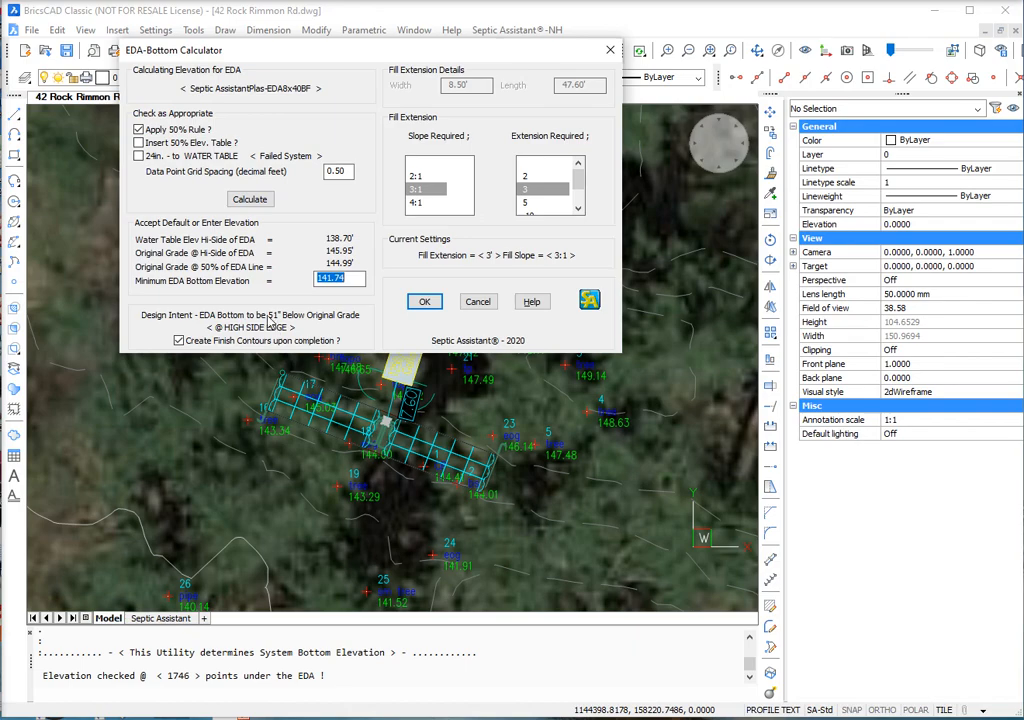
click(140, 131)
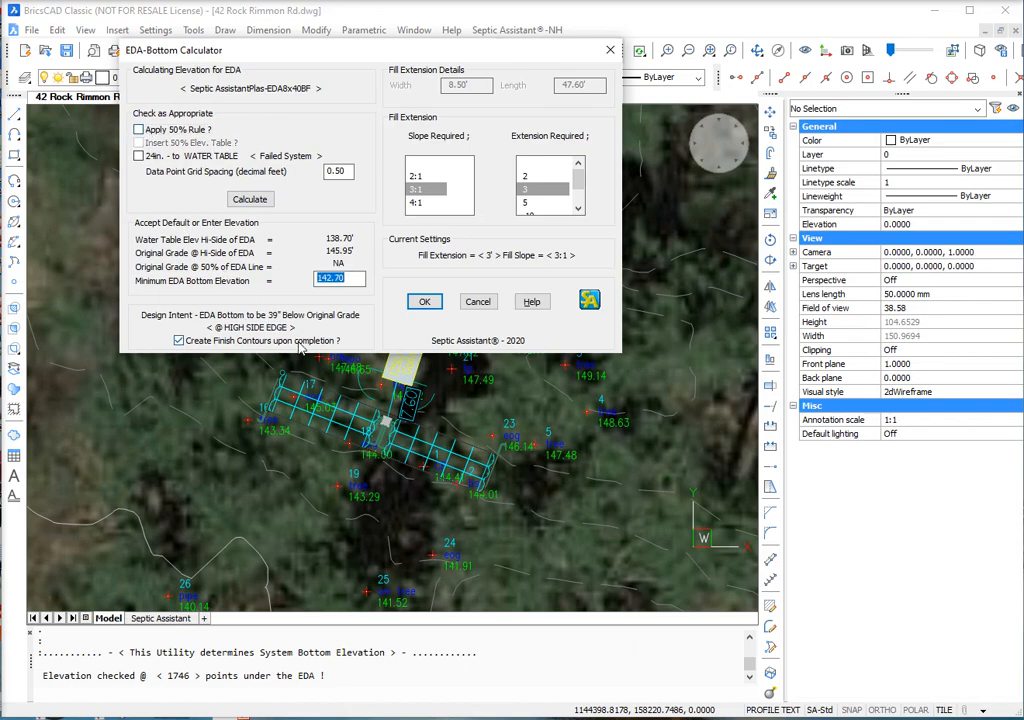
click(139, 130)
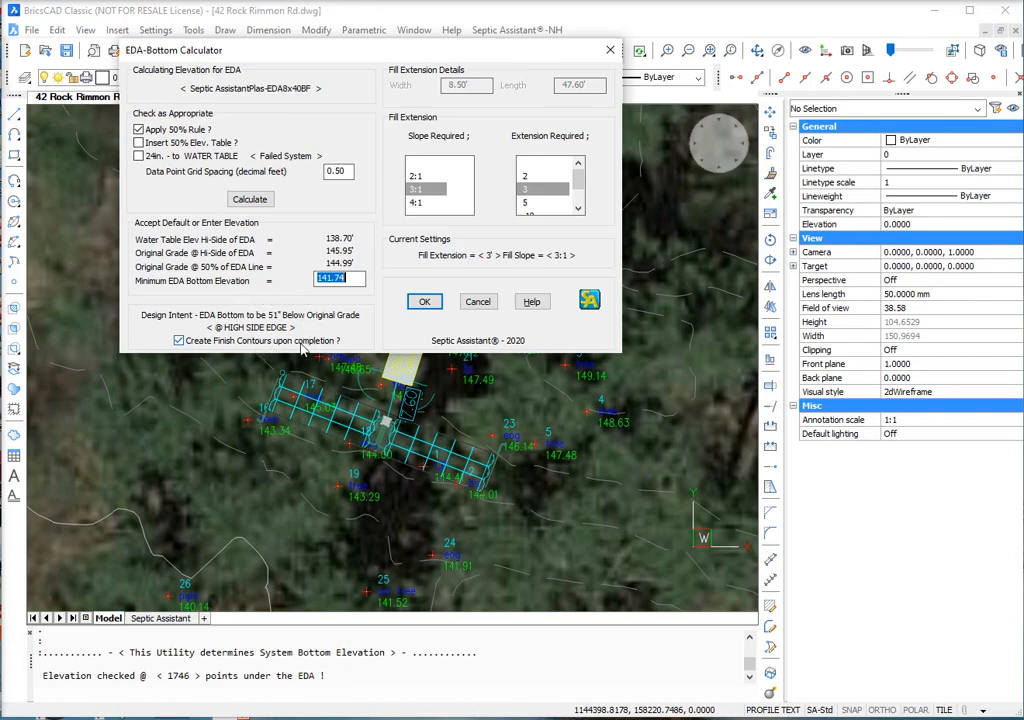
Set the minimum EDA bottom elevation to 141.75, create the finish contours and place the EDA size text northeast of the disposal area.
click(362, 279)
click(421, 302)
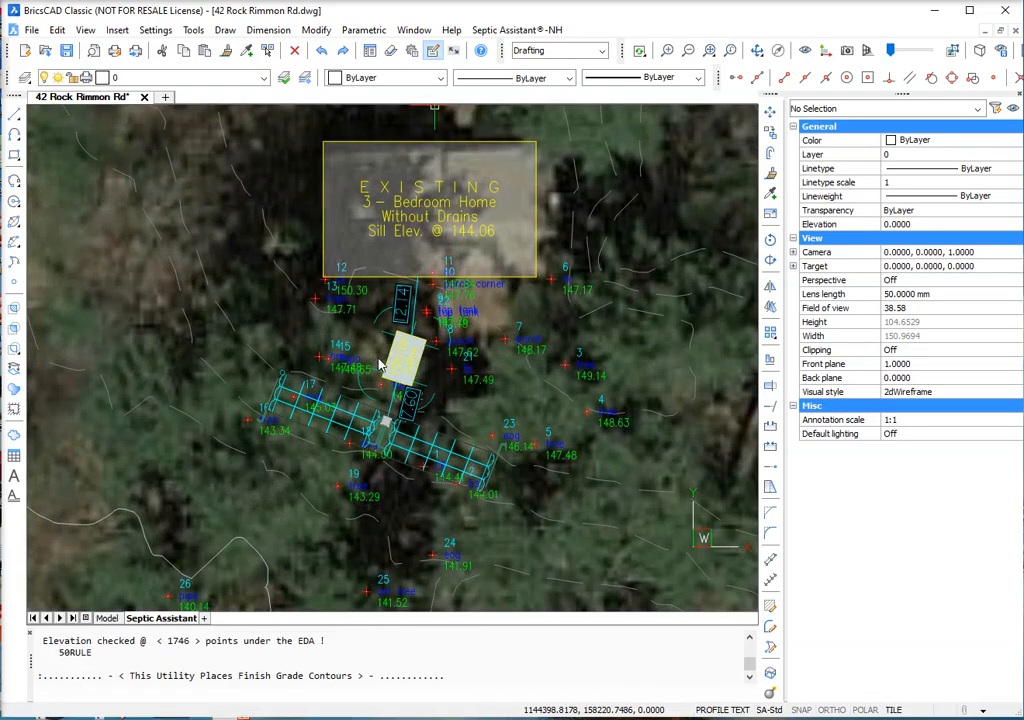
scroll(455, 436, up, 4)
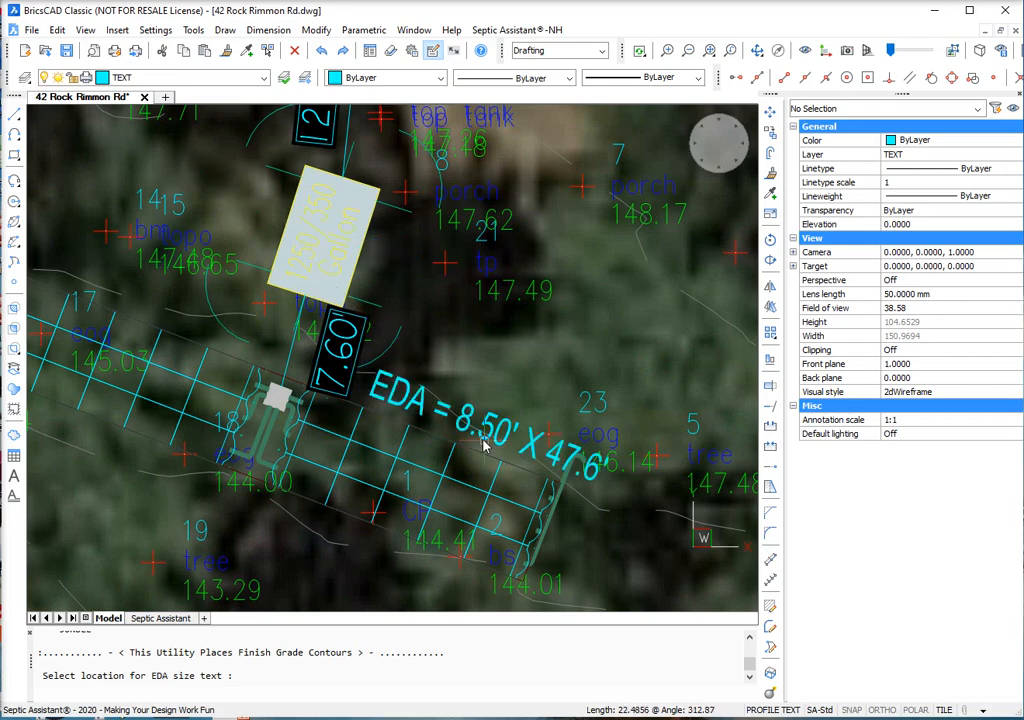
click(489, 345)
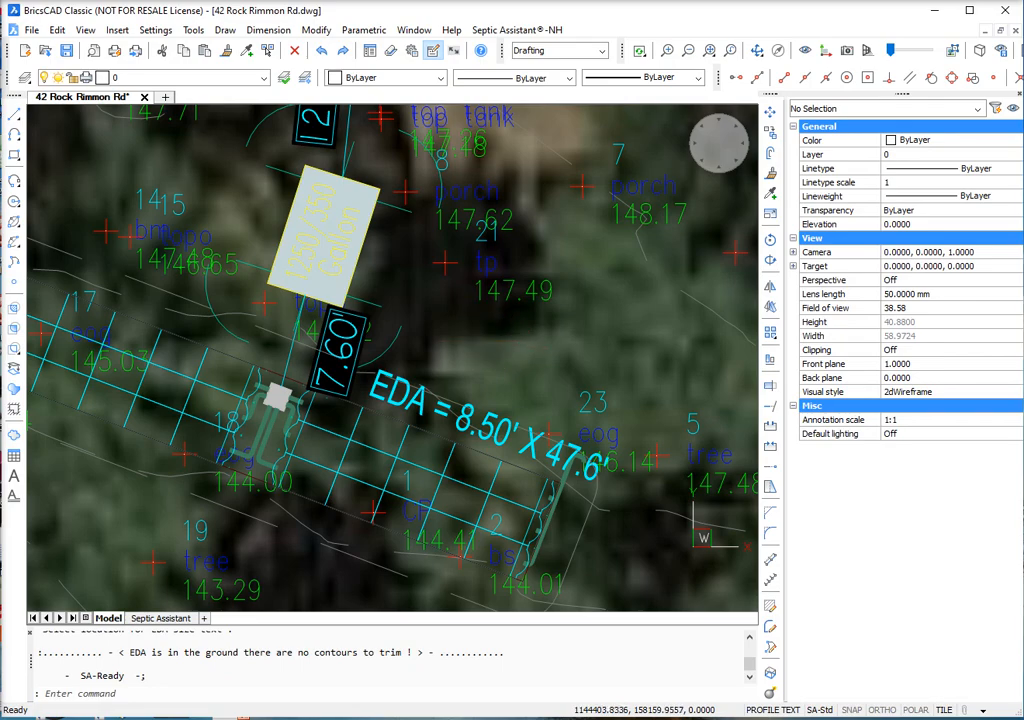
Inspect the finish contour around the disposal area and its polyline properties, including elevation.
scroll(485, 340, down, 5)
scroll(463, 341, up, 3)
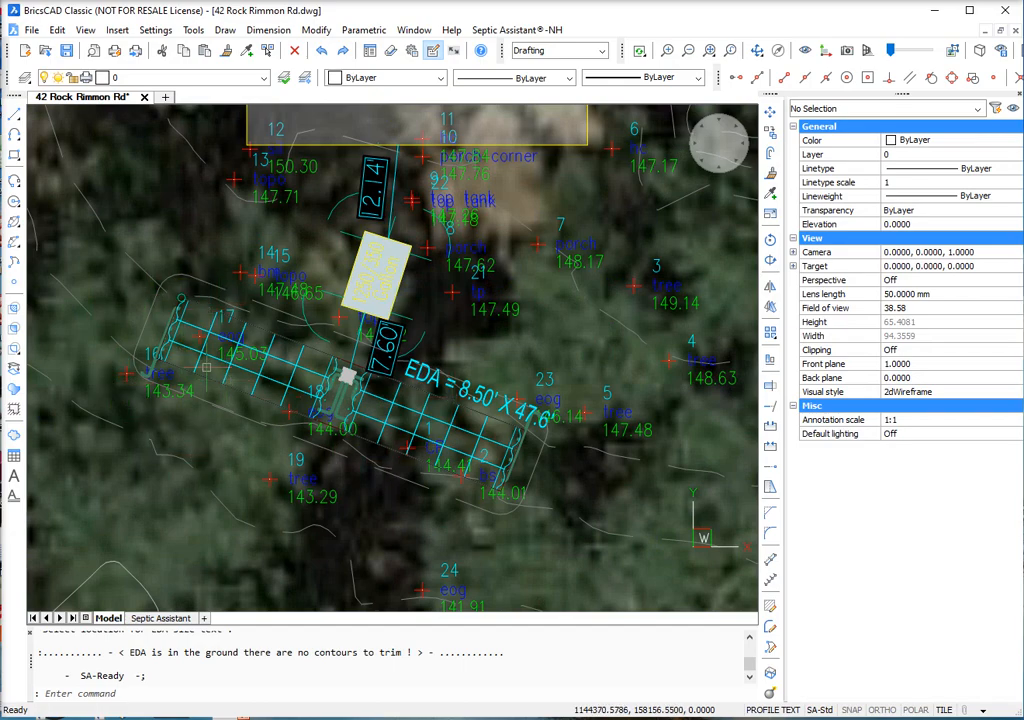
scroll(165, 240, up, 3)
scroll(278, 299, down, 1)
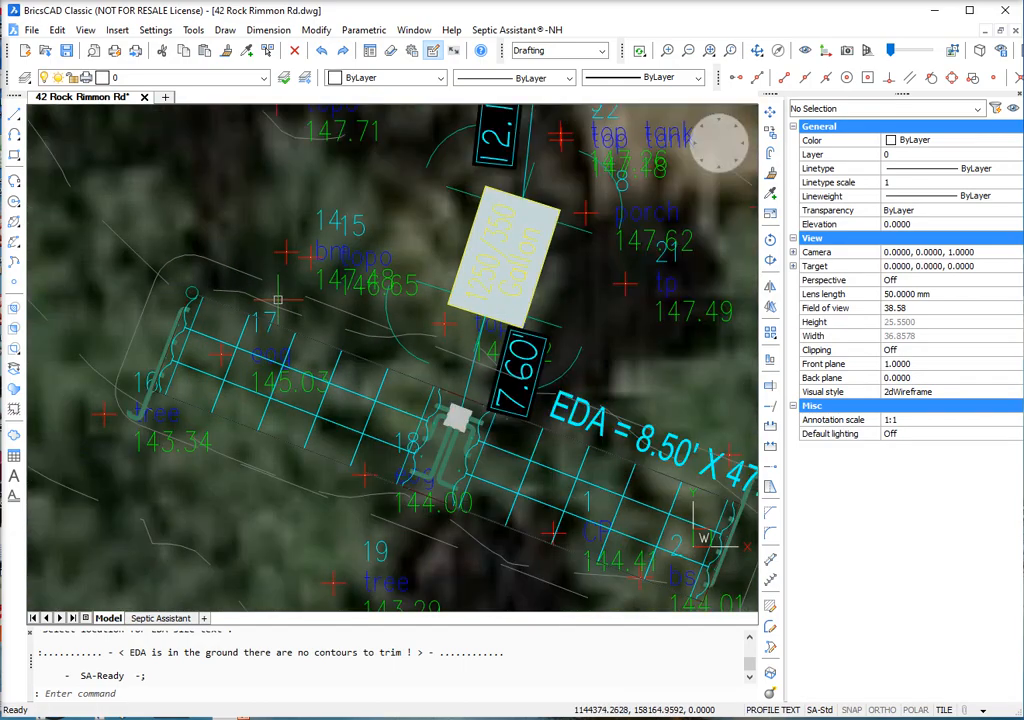
click(200, 258)
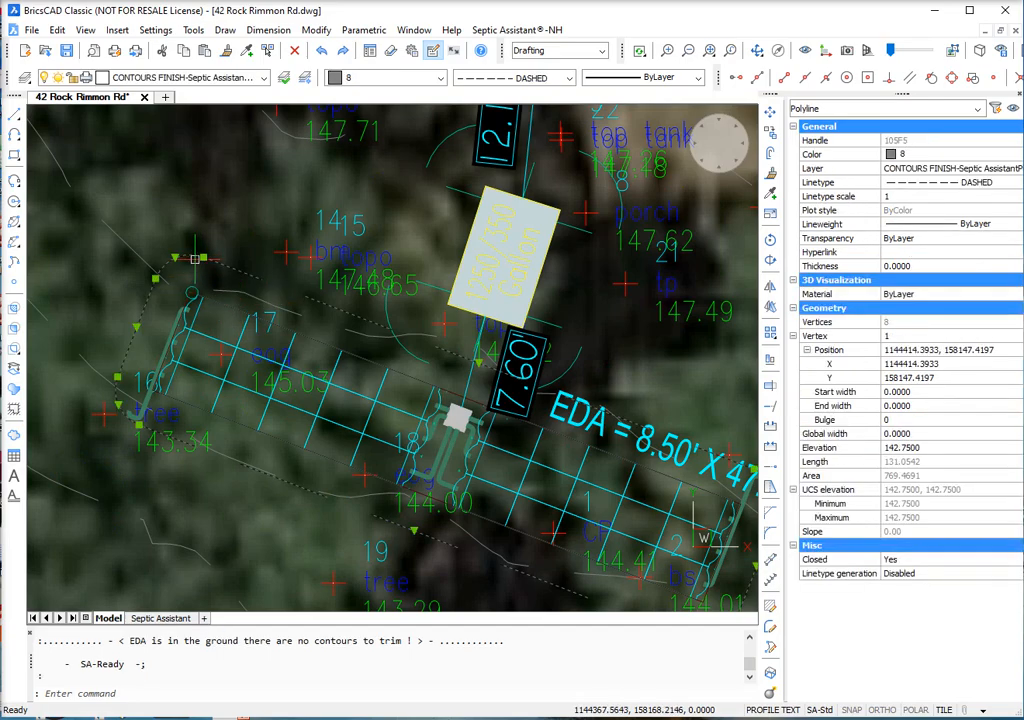
scroll(195, 305, down, 2)
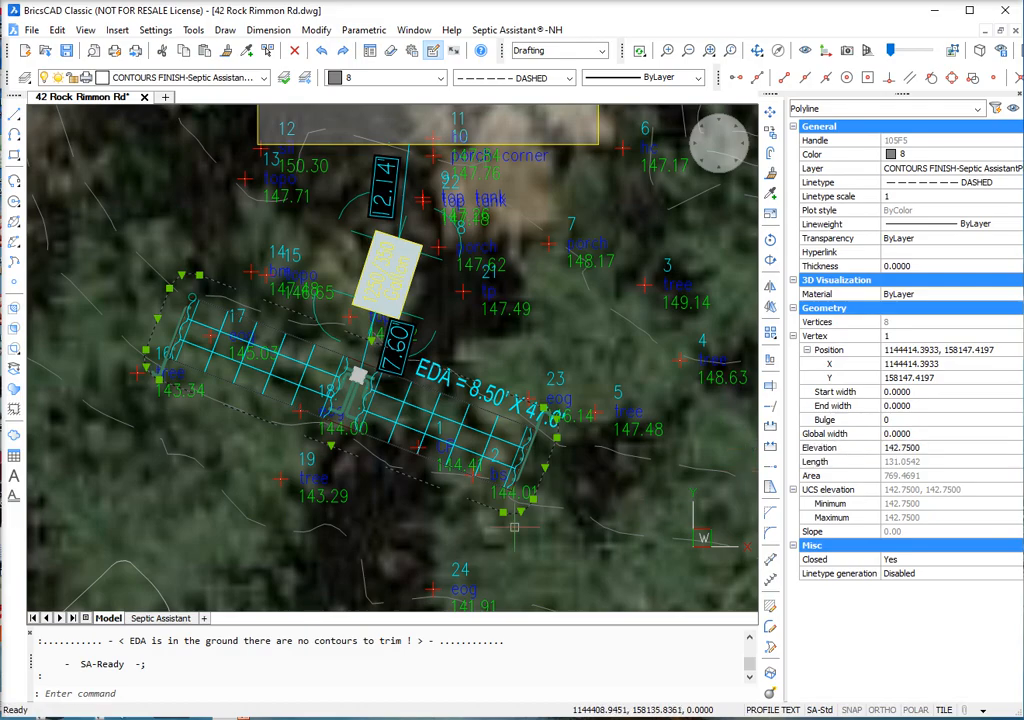
Review the design intent notes and the disposal area with its finish contour on the Septic Assistant layout, and return to model space.
click(180, 620)
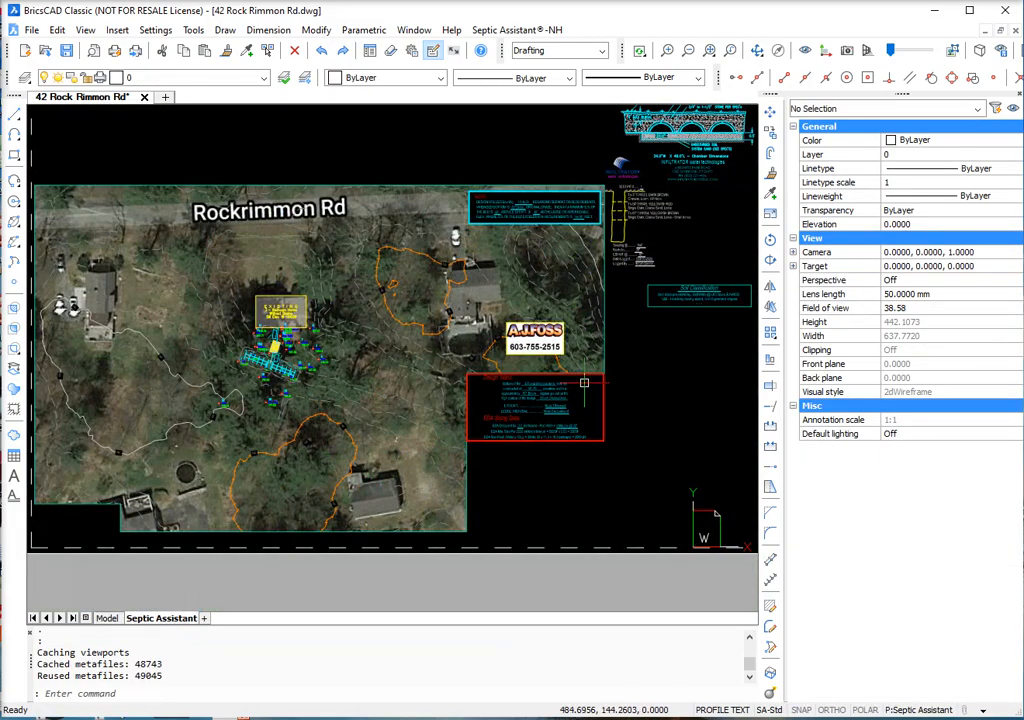
scroll(700, 420, up, 3)
scroll(720, 416, down, 4)
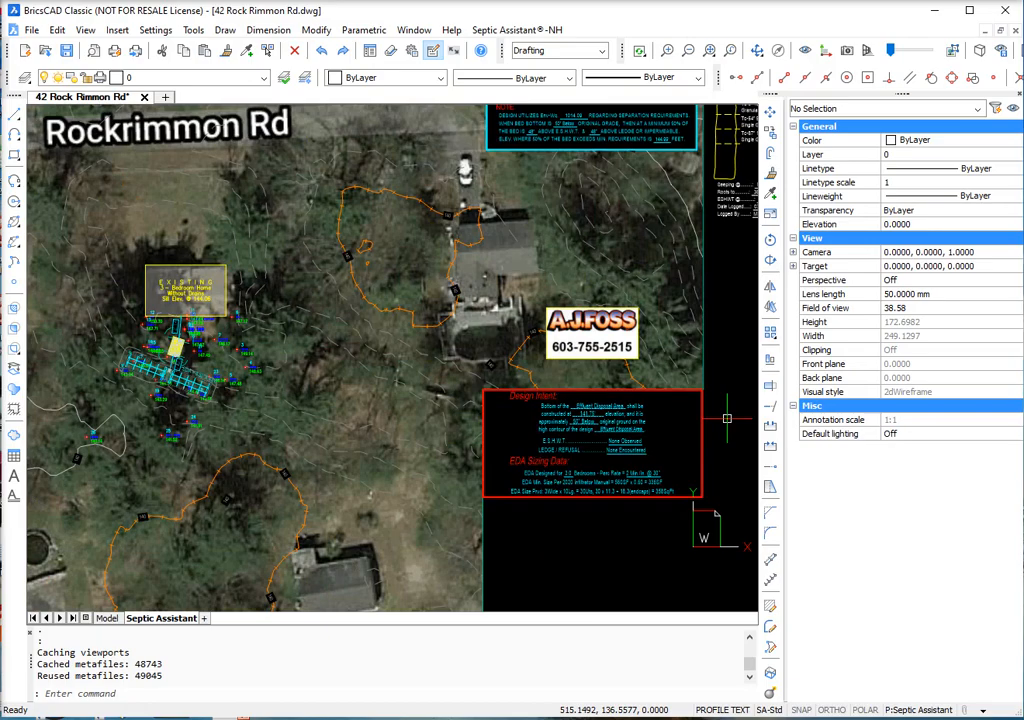
scroll(532, 408, up, 4)
scroll(716, 515, down, 3)
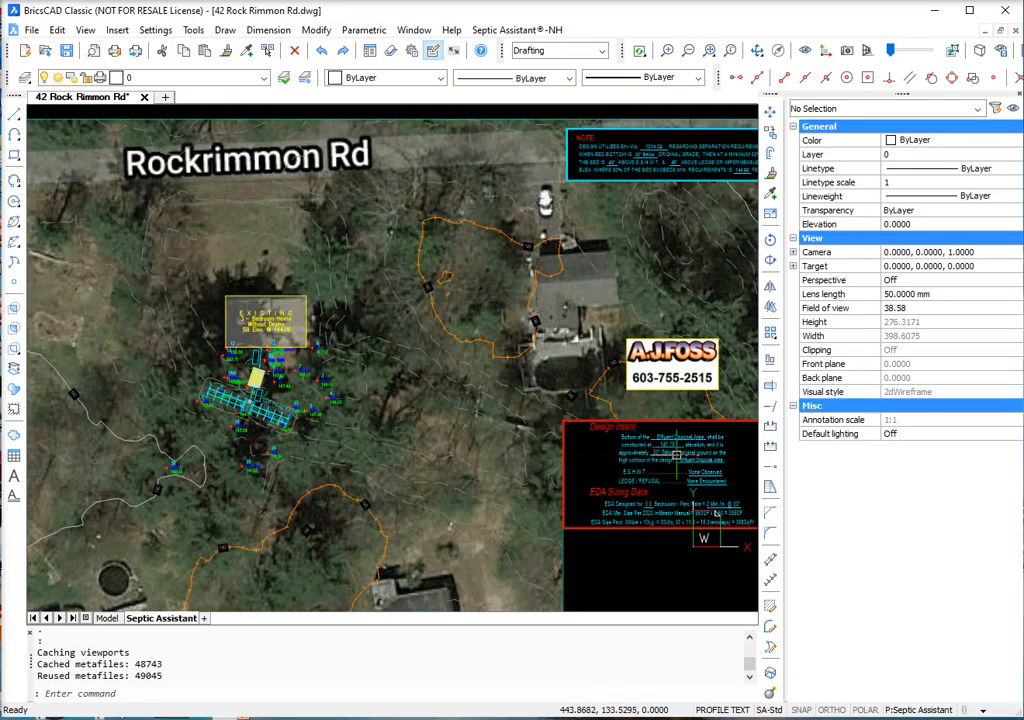
scroll(187, 402, up, 5)
scroll(300, 288, up, 2)
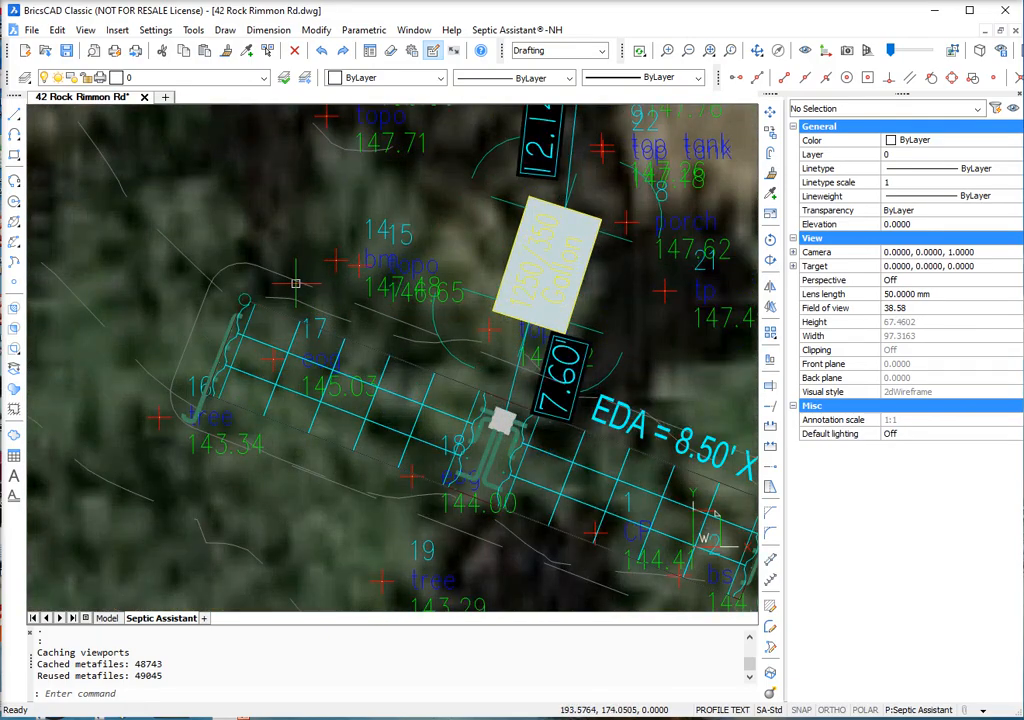
click(297, 286)
click(291, 279)
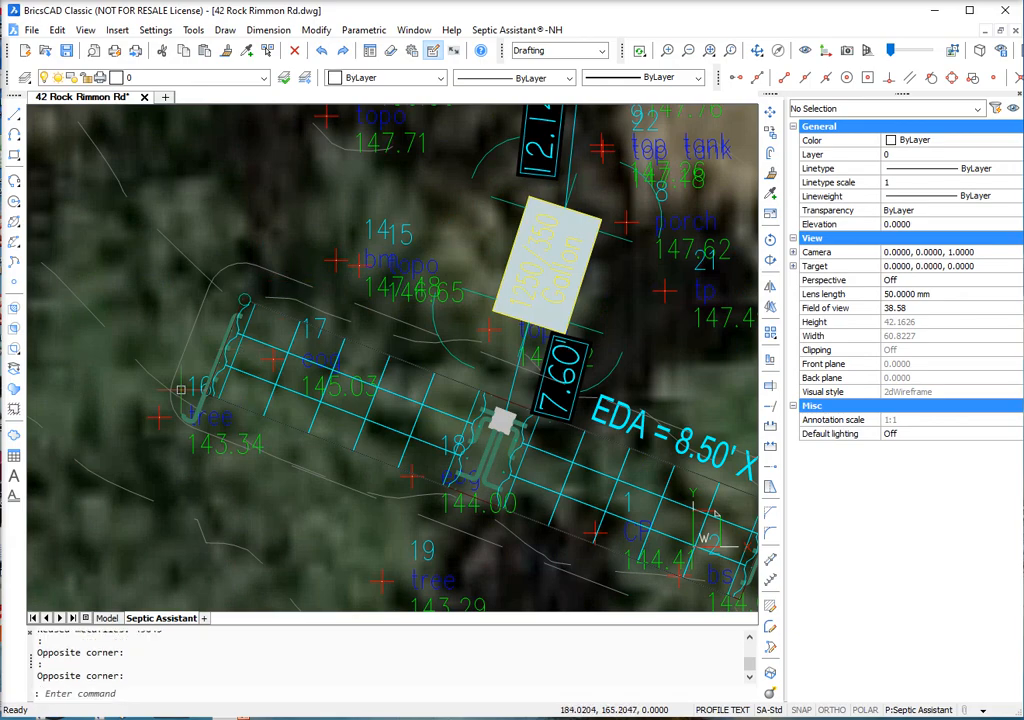
click(106, 618)
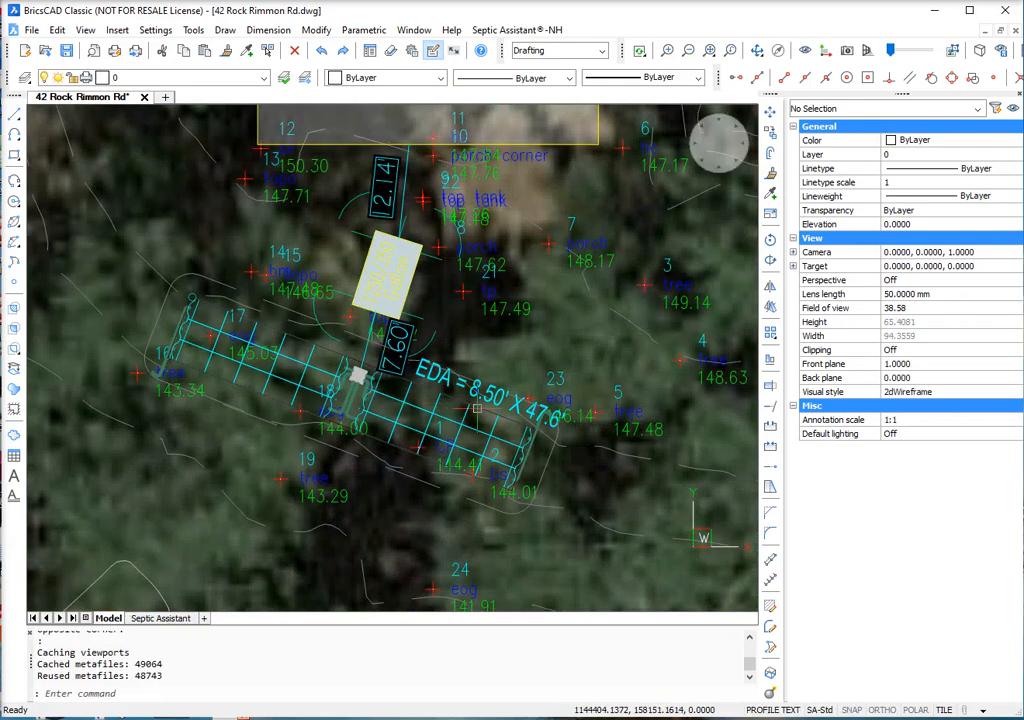
scroll(400, 328, down, 2)
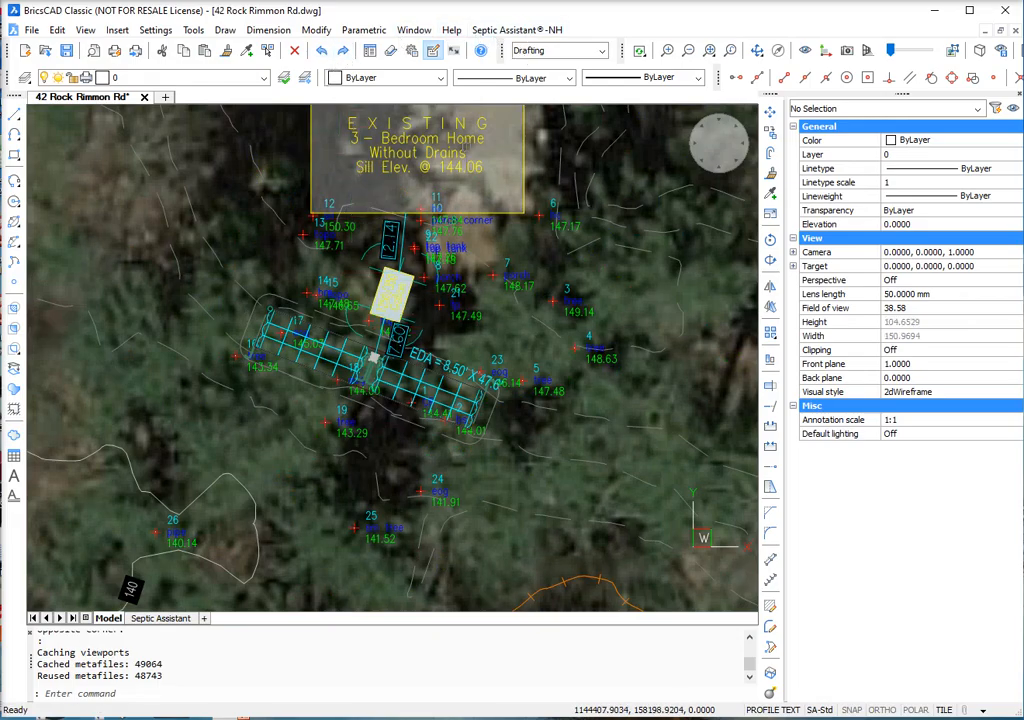
Start the OWTS Profile Elevations calculation and accept the criteria: pipe lengths 12.14 and 7.60, foundation height 8.5, six-outlet D-box.
click(517, 30)
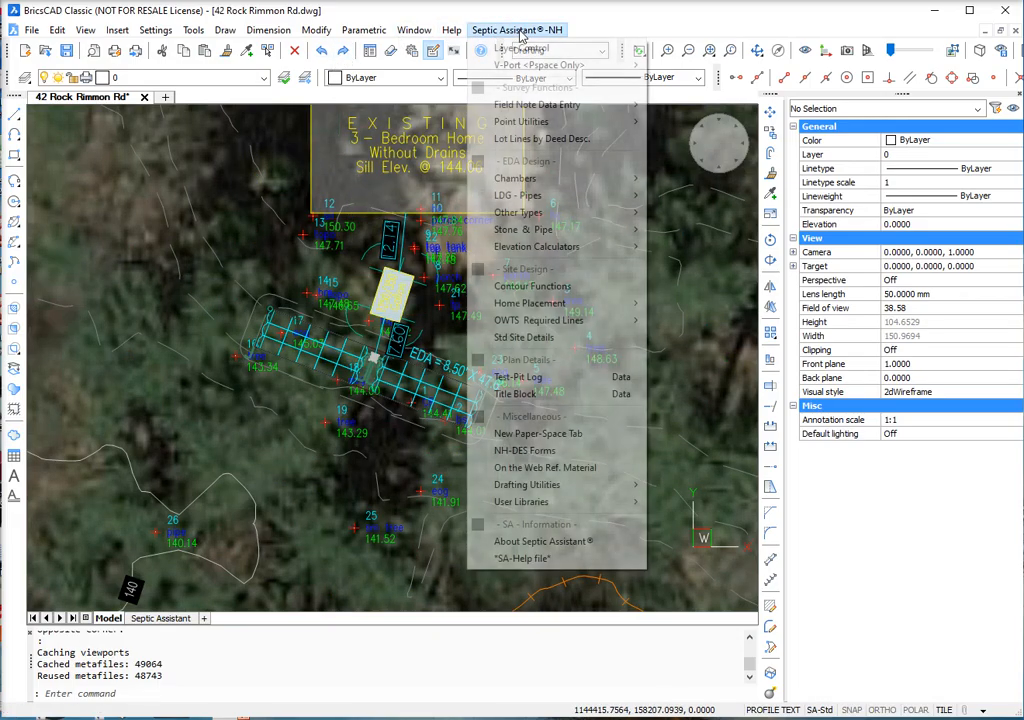
mouse_move(582, 256)
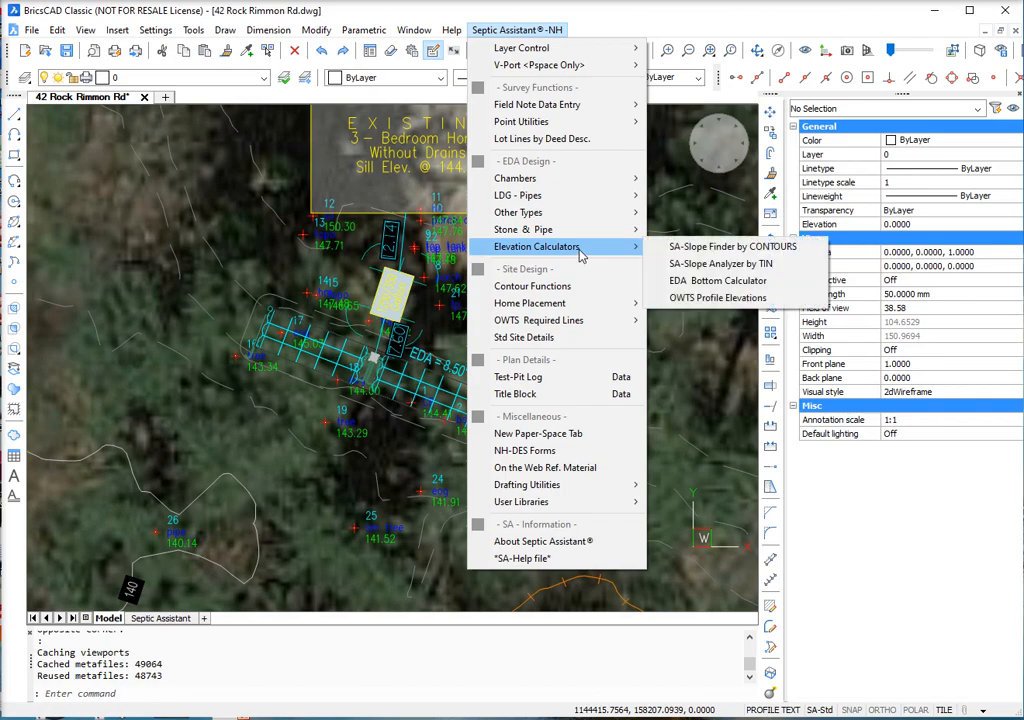
click(717, 297)
scroll(300, 305, up, 3)
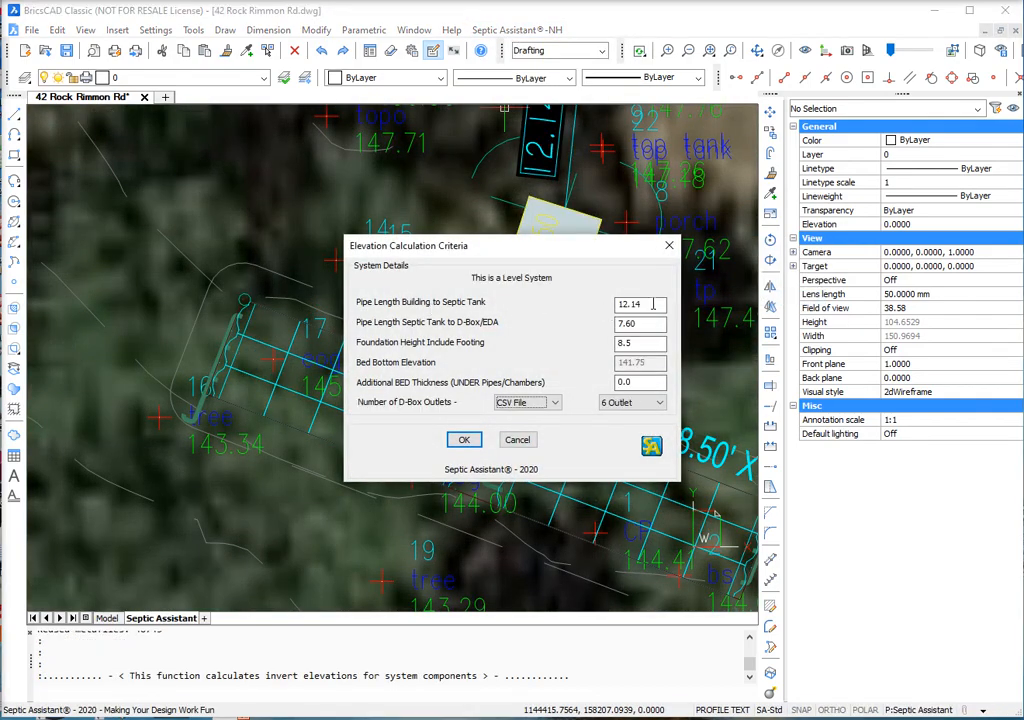
drag(565, 249, 255, 189)
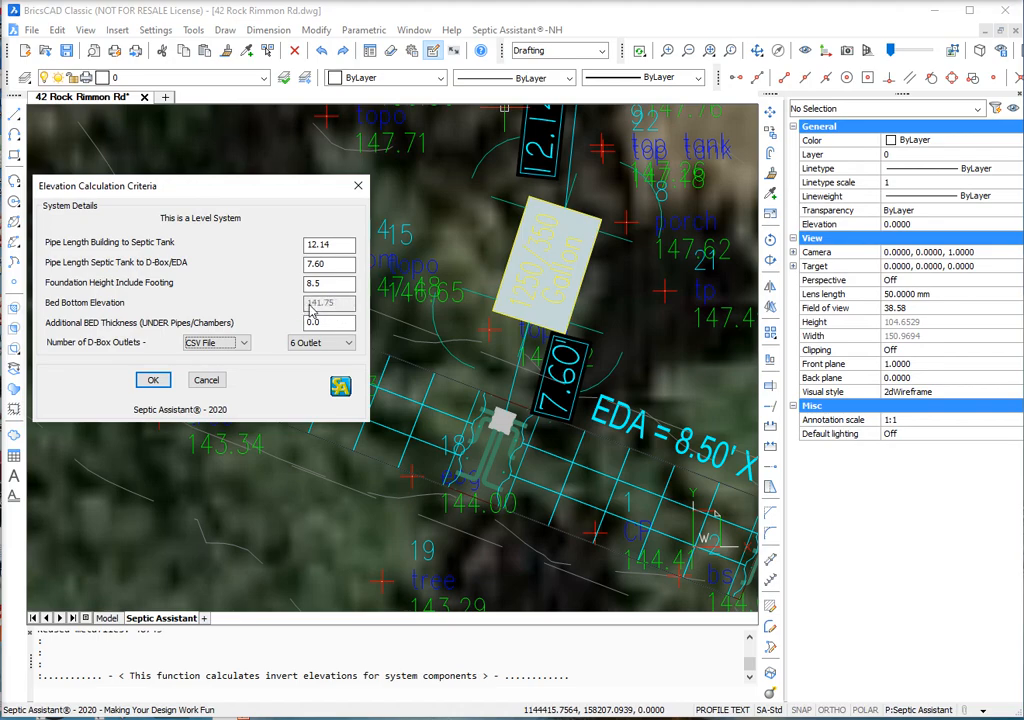
click(156, 381)
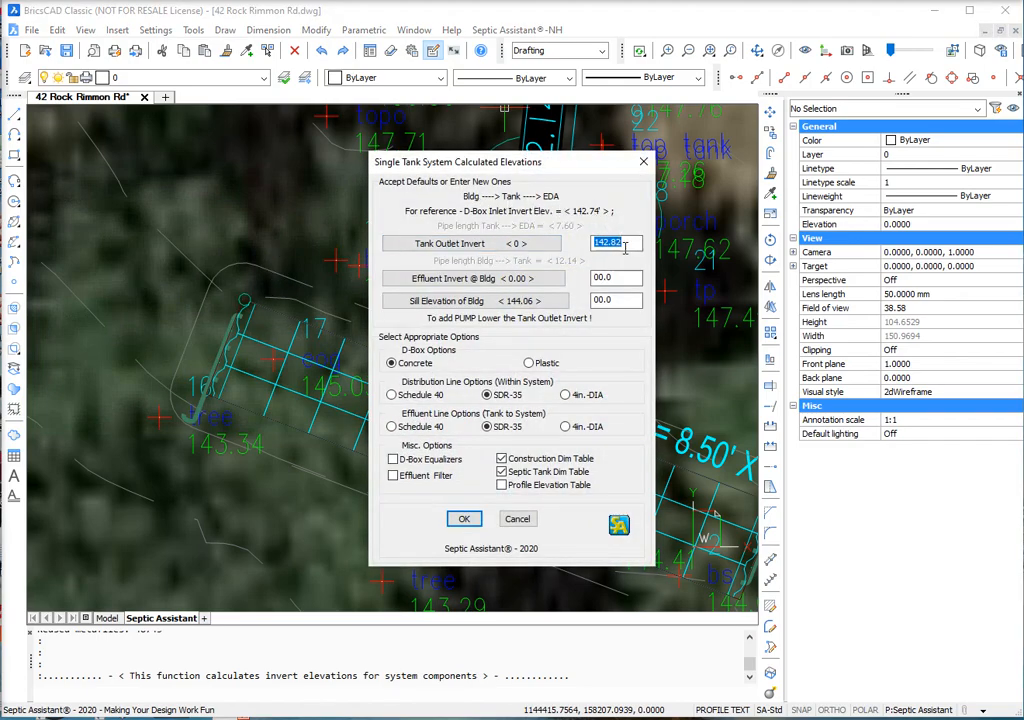
Accept a tank outlet invert of 142.82 and an effluent invert at the building of 143.31.
click(631, 245)
click(446, 245)
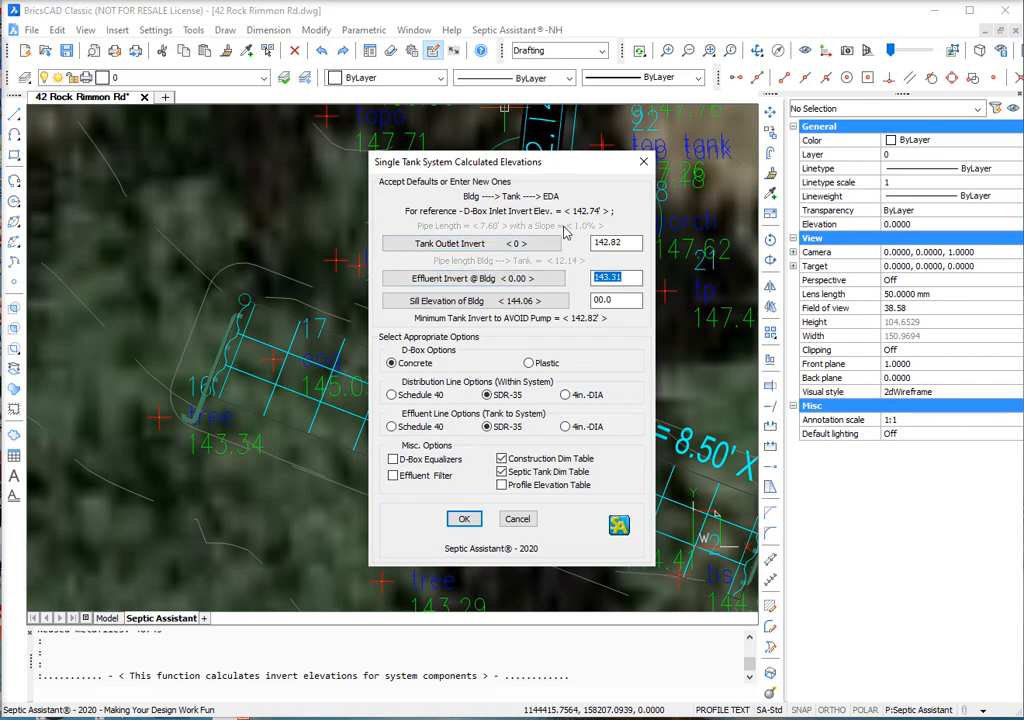
key(Return)
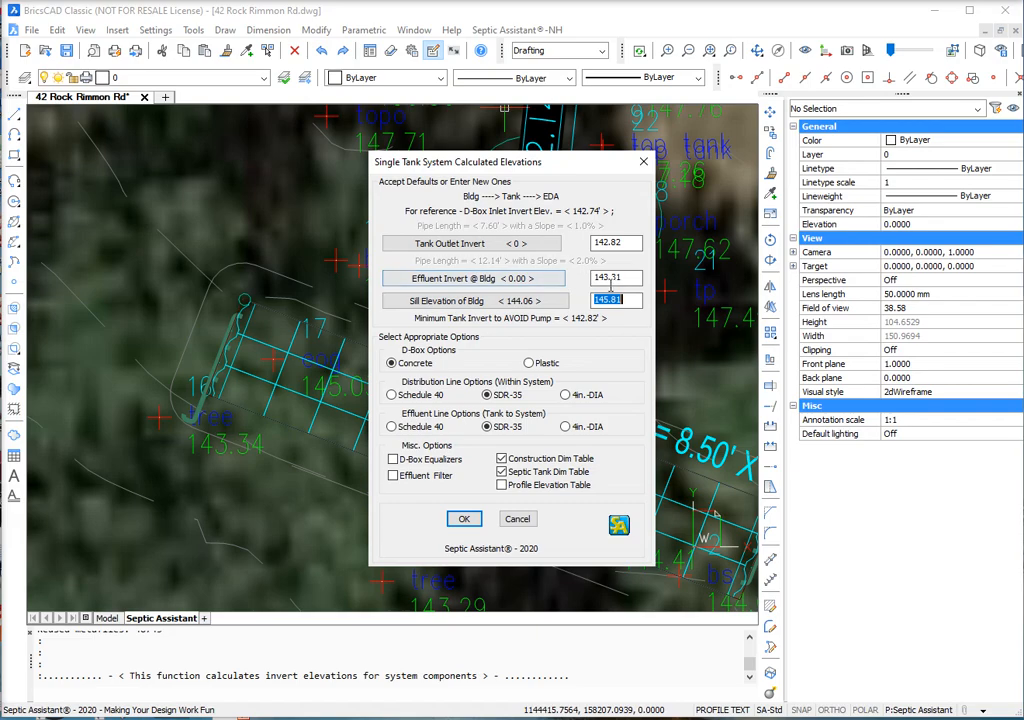
Set the building sill elevation to 147.2, choose Schedule 40 effluent line, include an effluent filter, and accept the calculated elevations.
text(147)
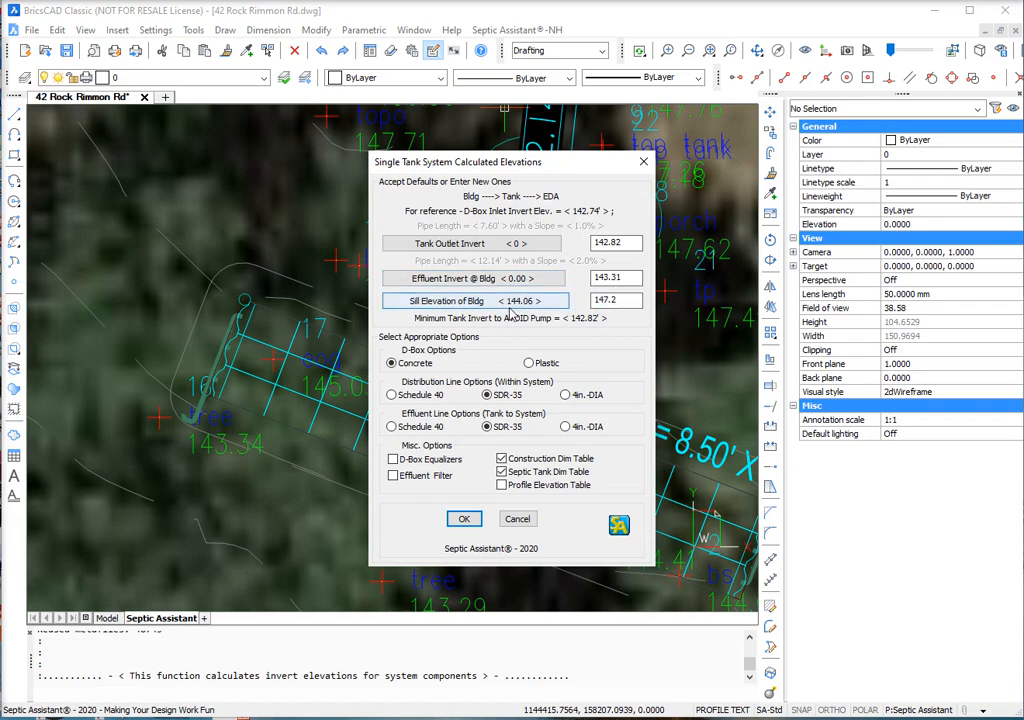
click(391, 428)
click(393, 476)
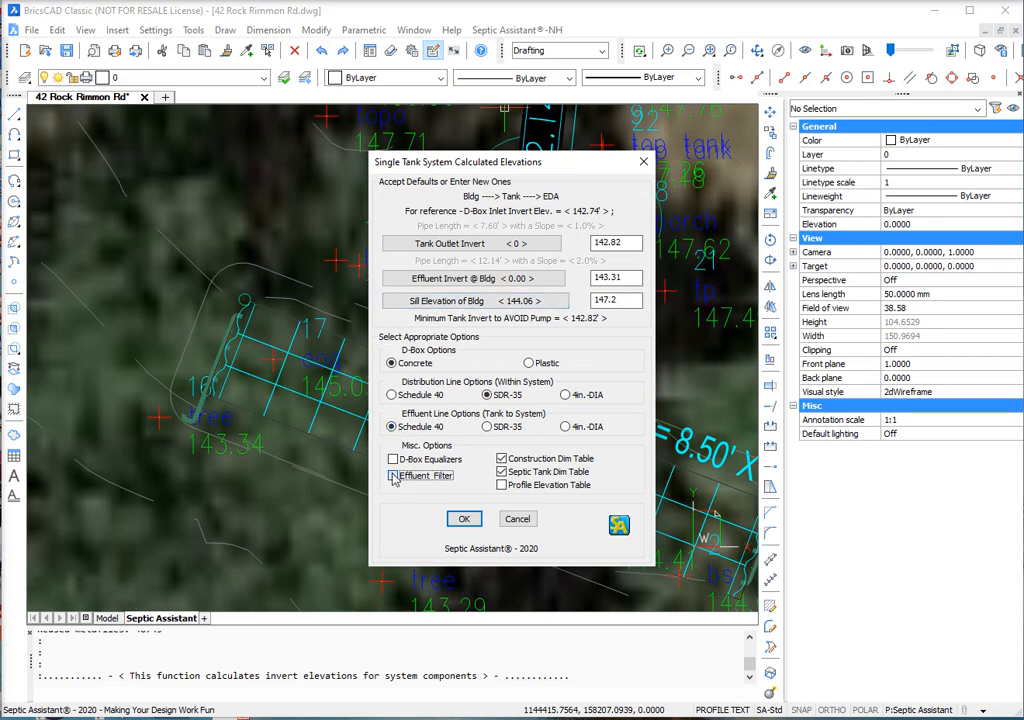
click(464, 519)
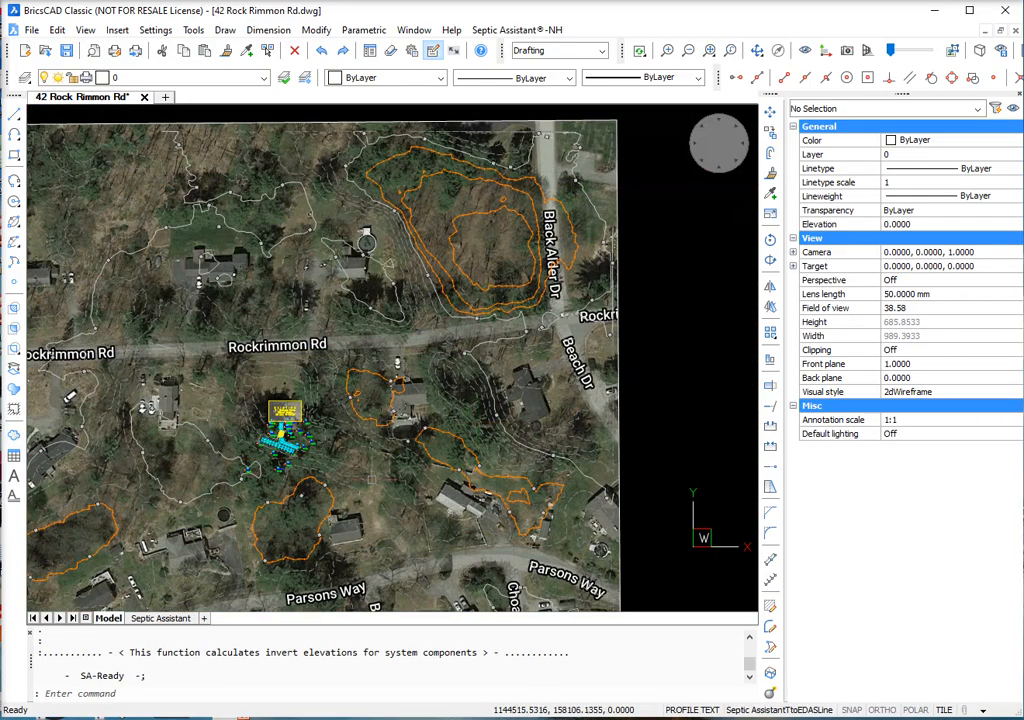
Review the design intent and EDA sizing notes and the typical chamber cross section on the Septic Assistant layout.
click(160, 619)
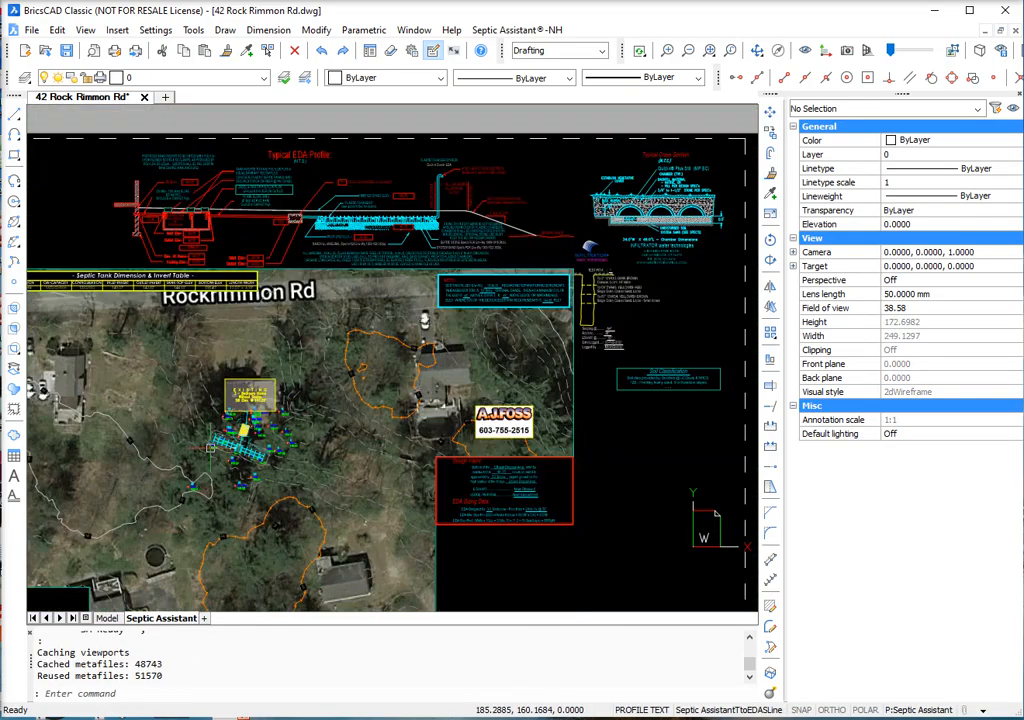
scroll(436, 410, up, 5)
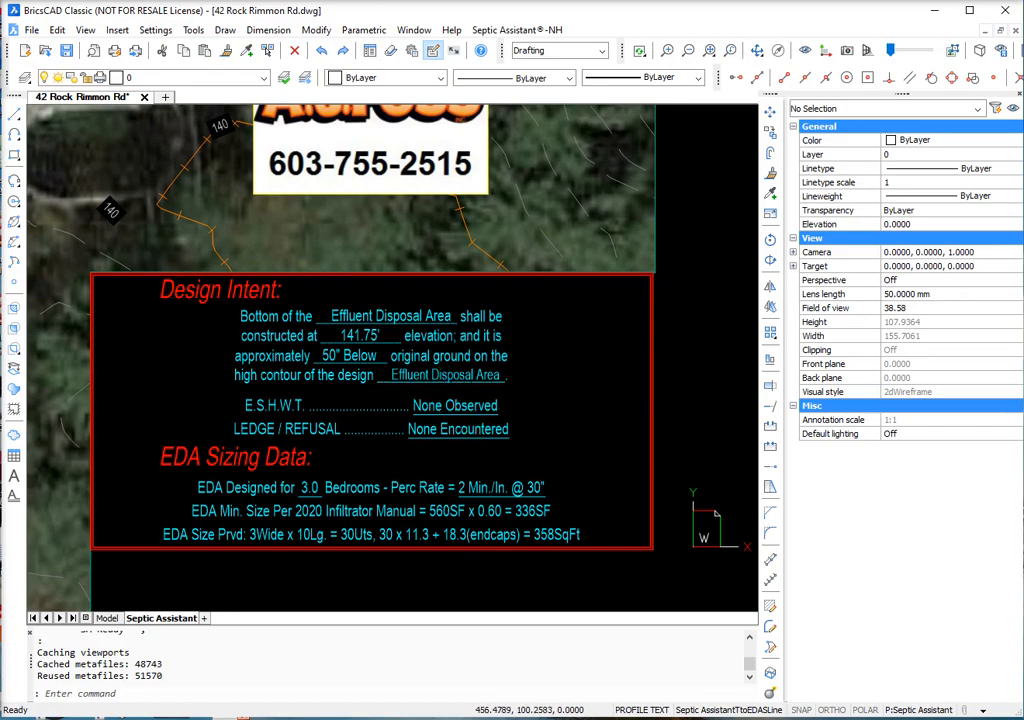
scroll(335, 425, down, 5)
scroll(418, 552, up, 4)
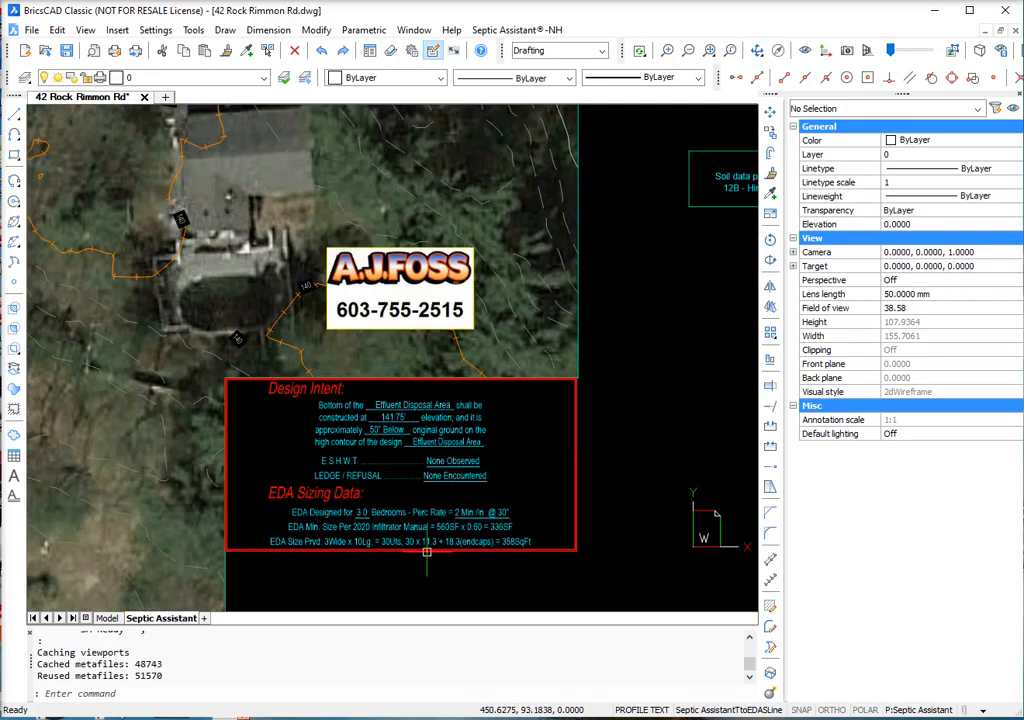
scroll(418, 551, down, 3)
scroll(418, 551, down, 1)
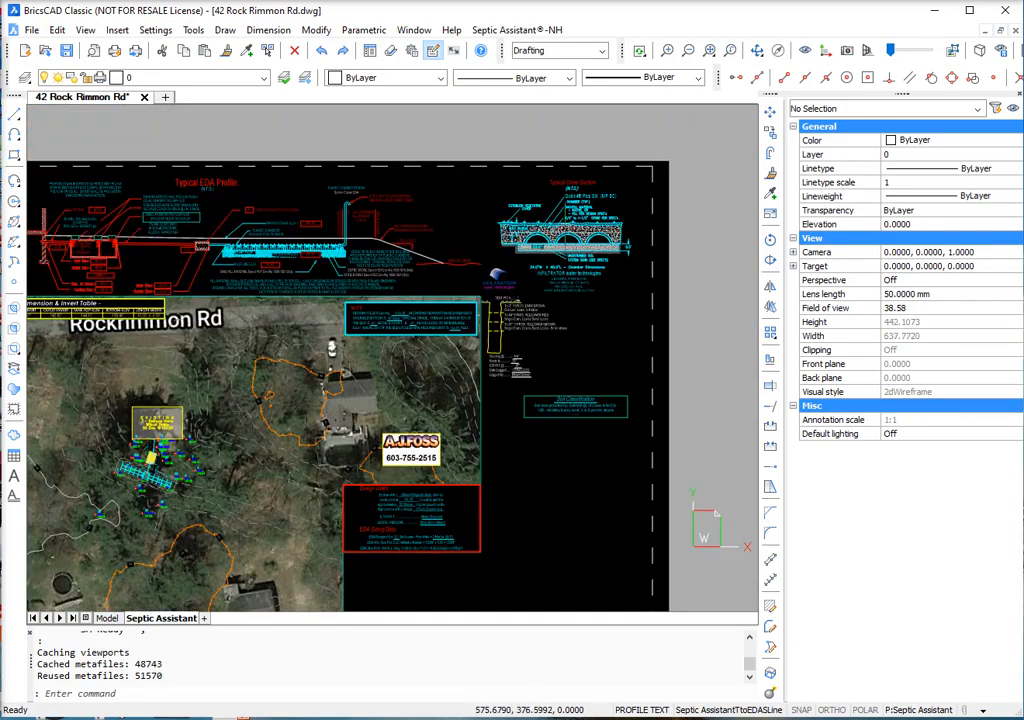
scroll(589, 236, up, 4)
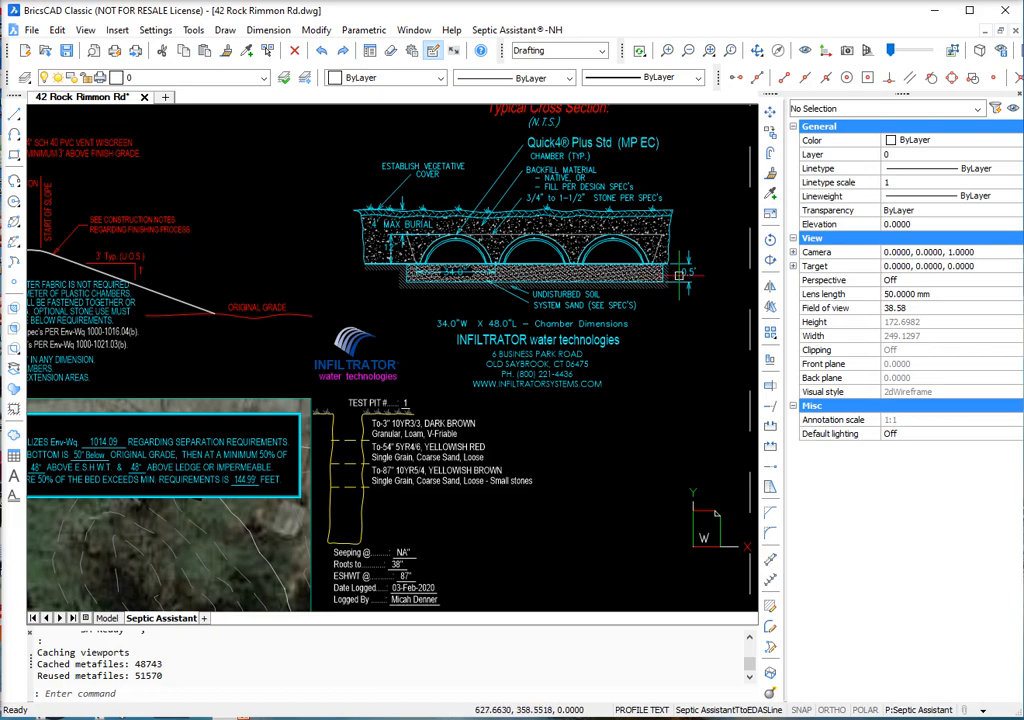
scroll(679, 274, down, 5)
Review the Typical EDA Profile elevations for the tank, D-box and chambers, and the note on separation requirements.
scroll(168, 294, up, 5)
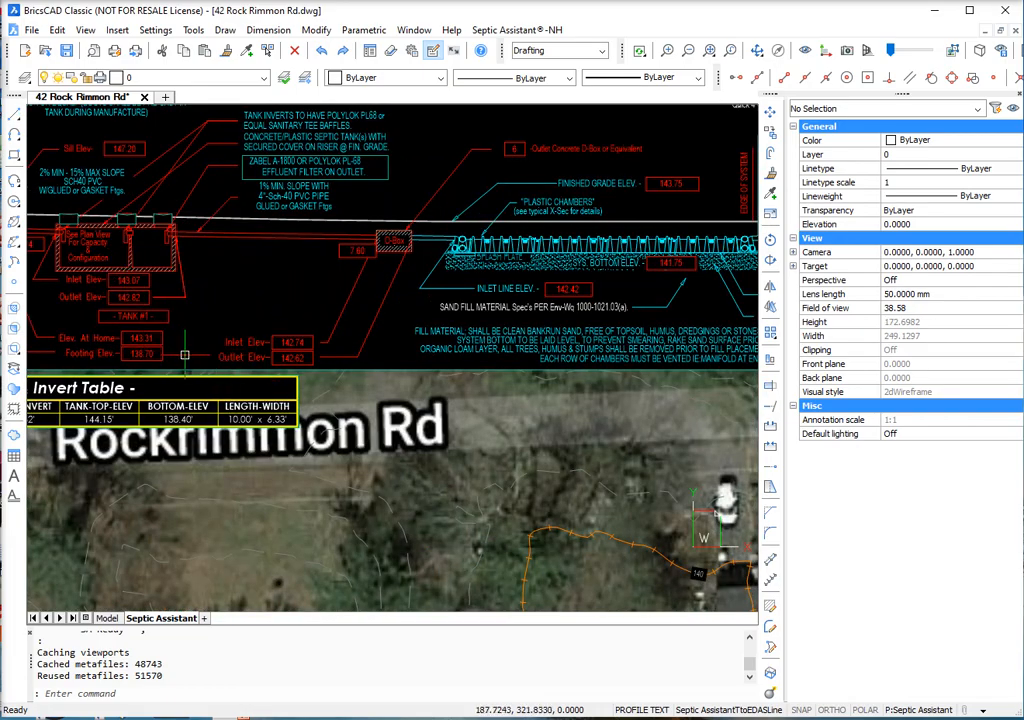
scroll(185, 355, down, 3)
scroll(618, 278, up, 5)
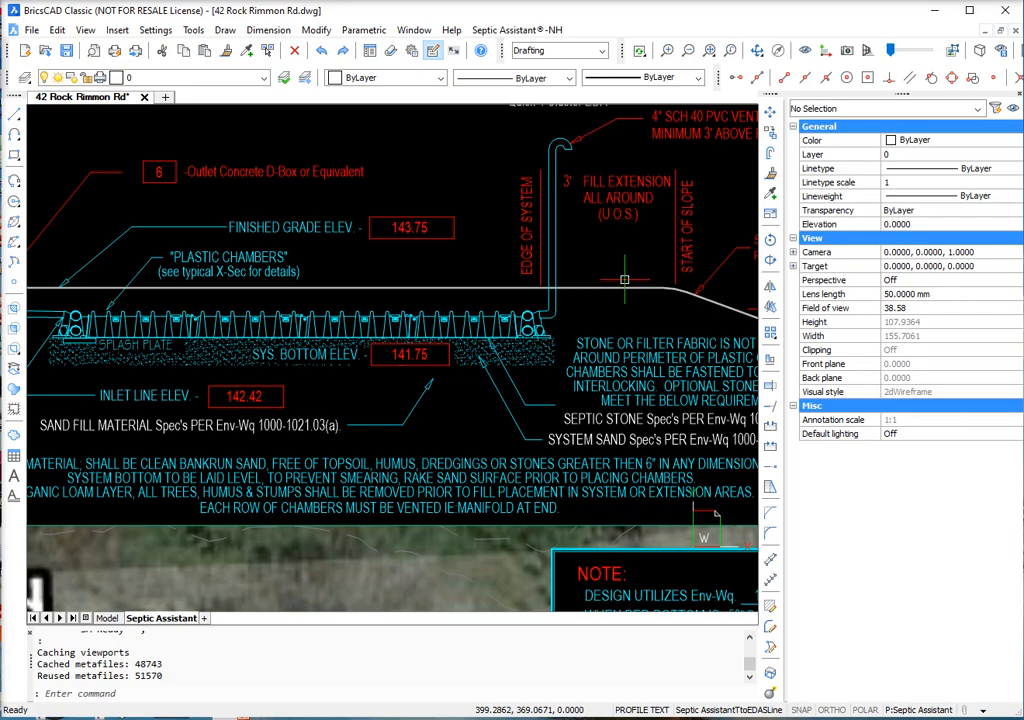
scroll(624, 279, down, 5)
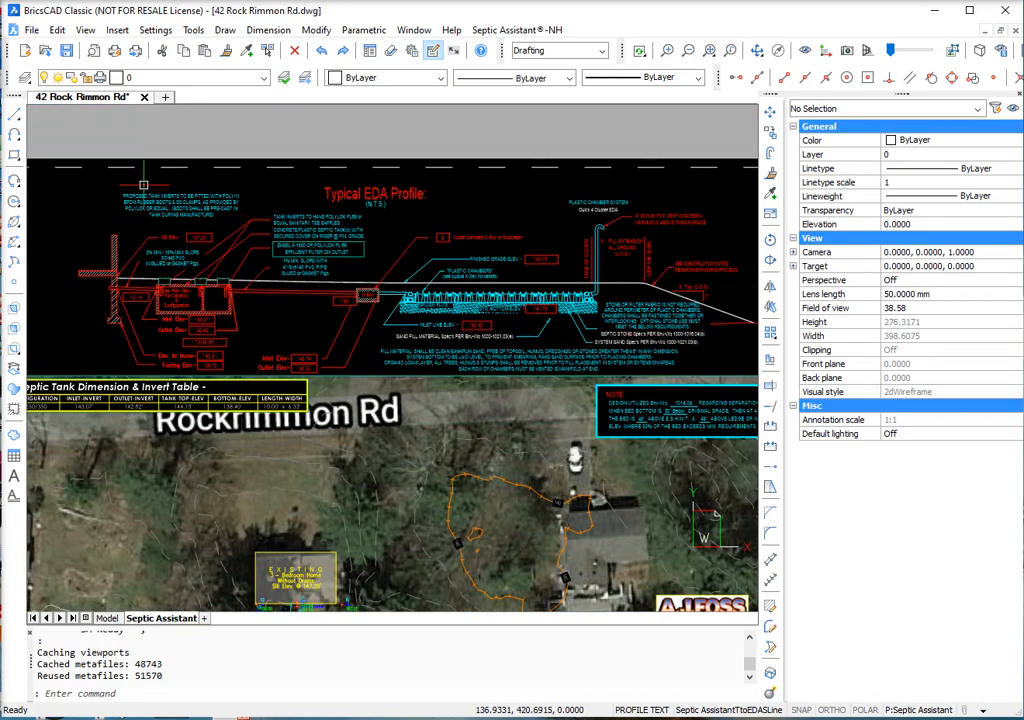
scroll(144, 186, up, 6)
scroll(170, 170, down, 4)
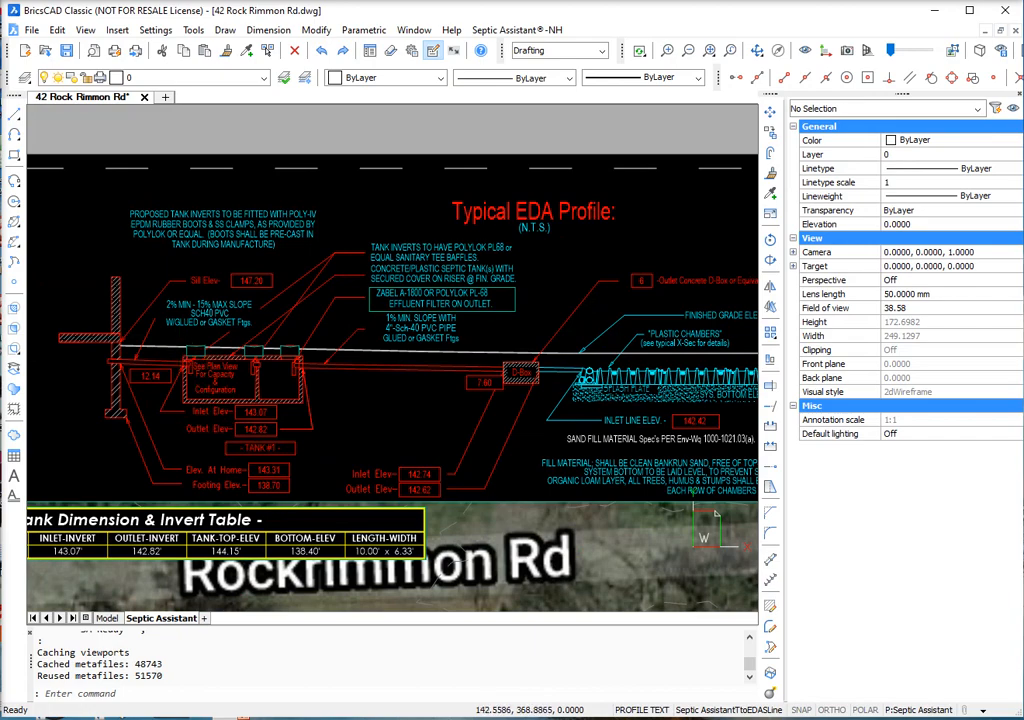
scroll(168, 335, down, 2)
scroll(135, 250, down, 2)
scroll(265, 300, down, 3)
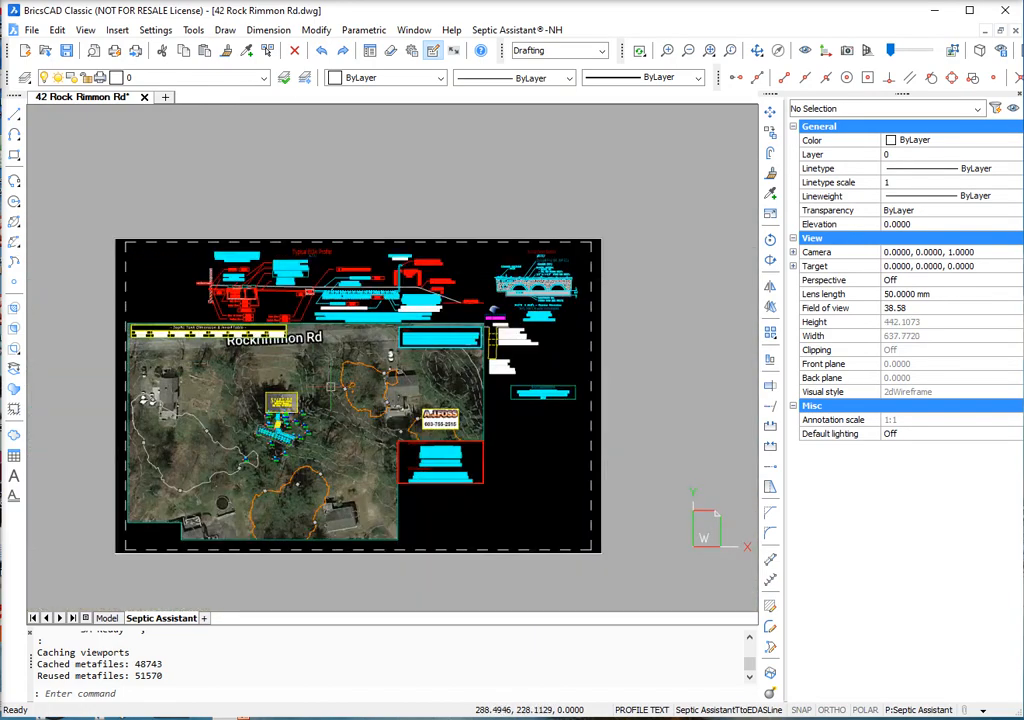
scroll(350, 290, up, 5)
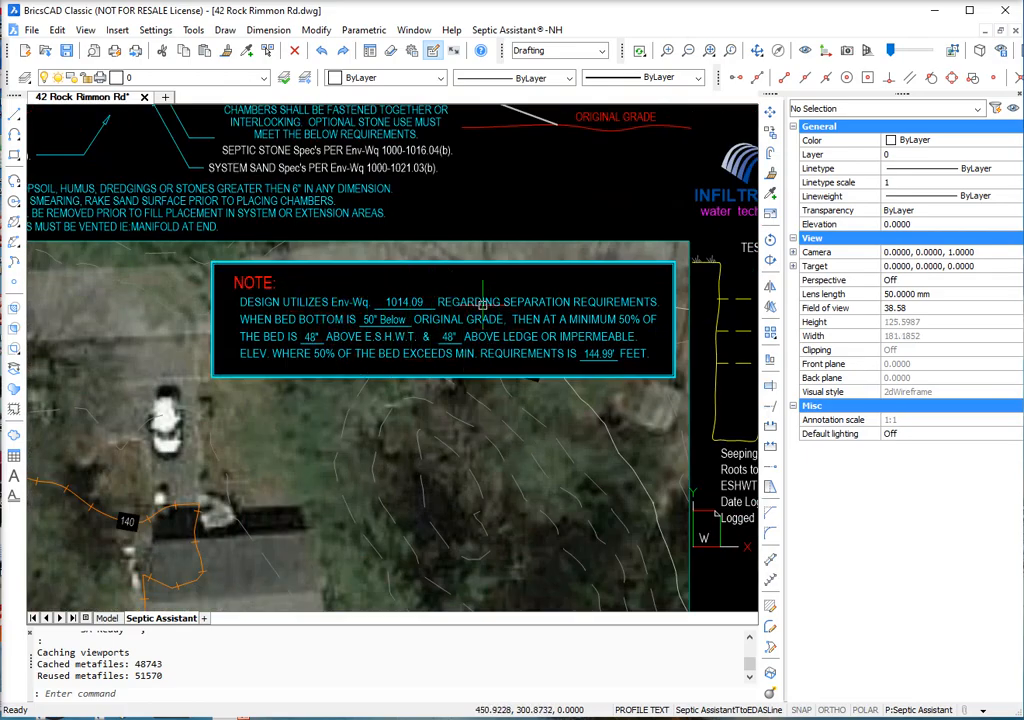
scroll(360, 275, down, 5)
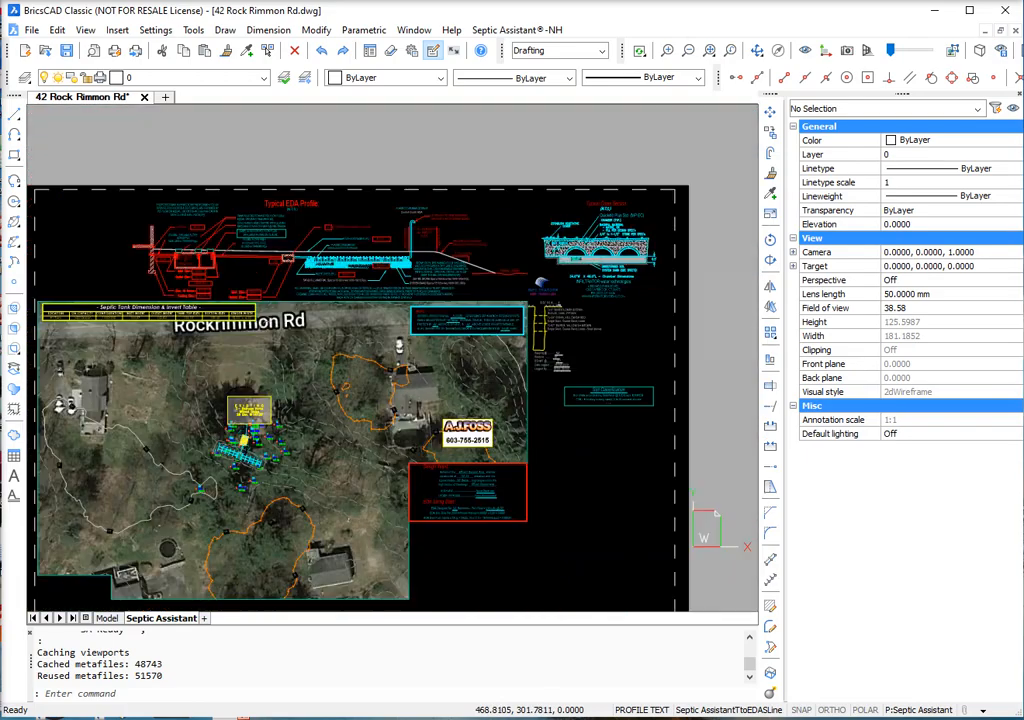
Generate the S-Line/50-Rule contour from the standard site details, using the default Septic System boundary option.
scroll(330, 421, up, 6)
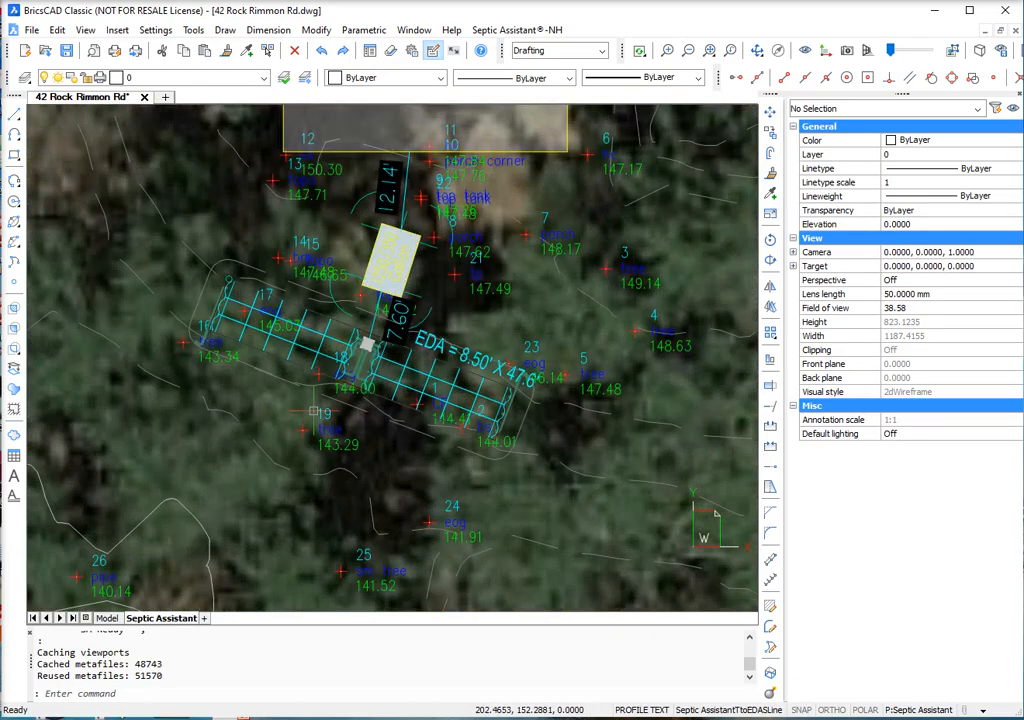
click(517, 30)
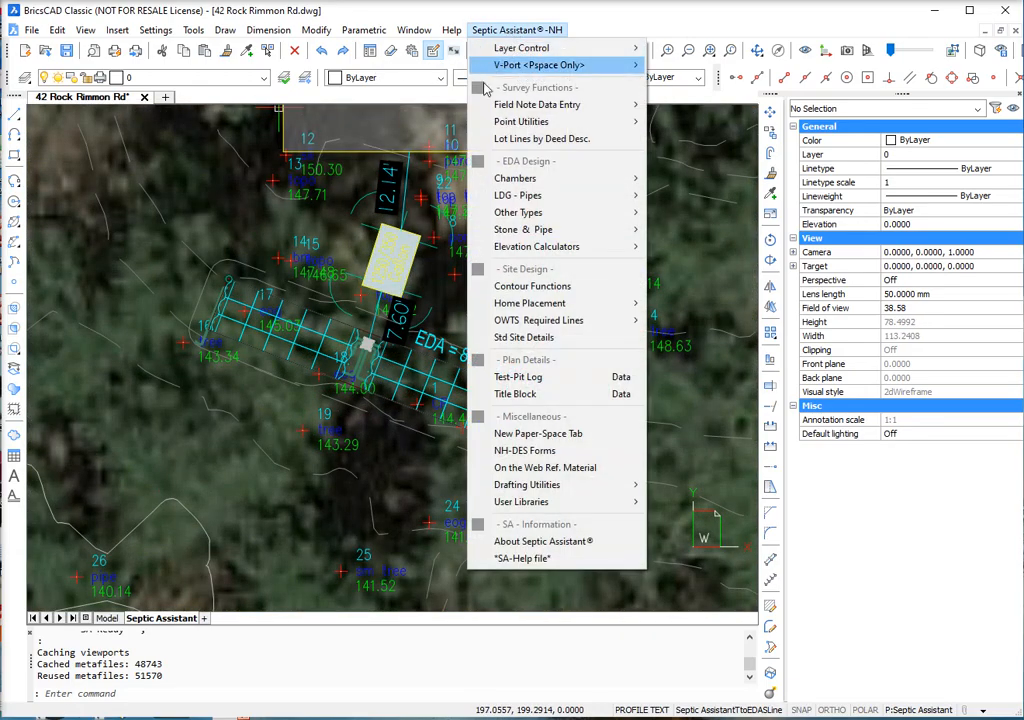
click(536, 339)
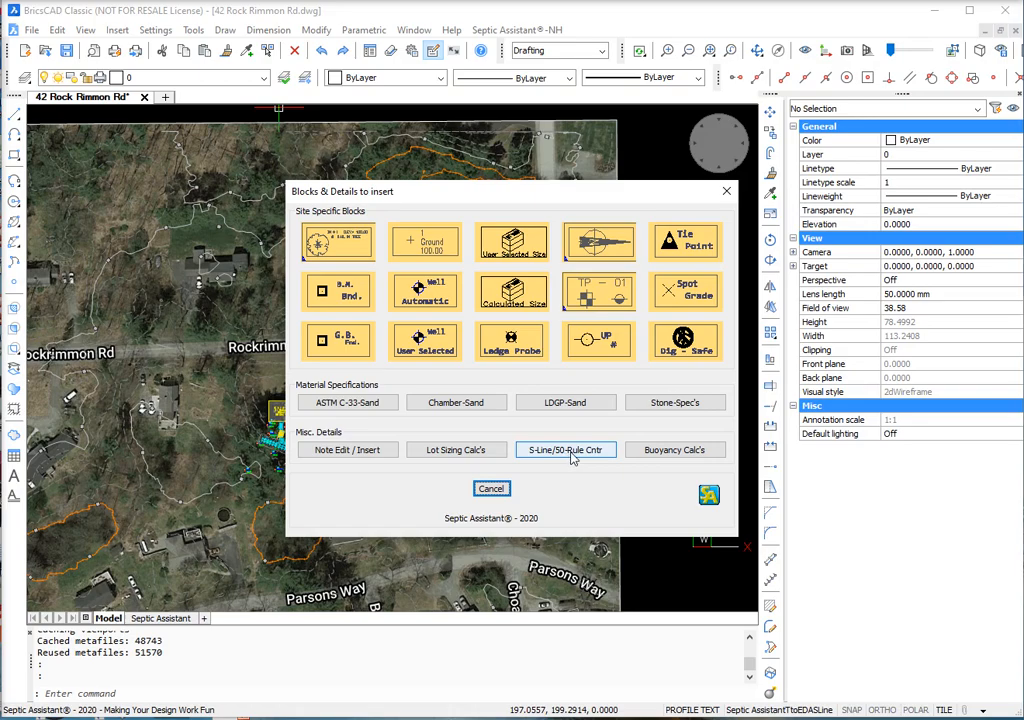
click(572, 457)
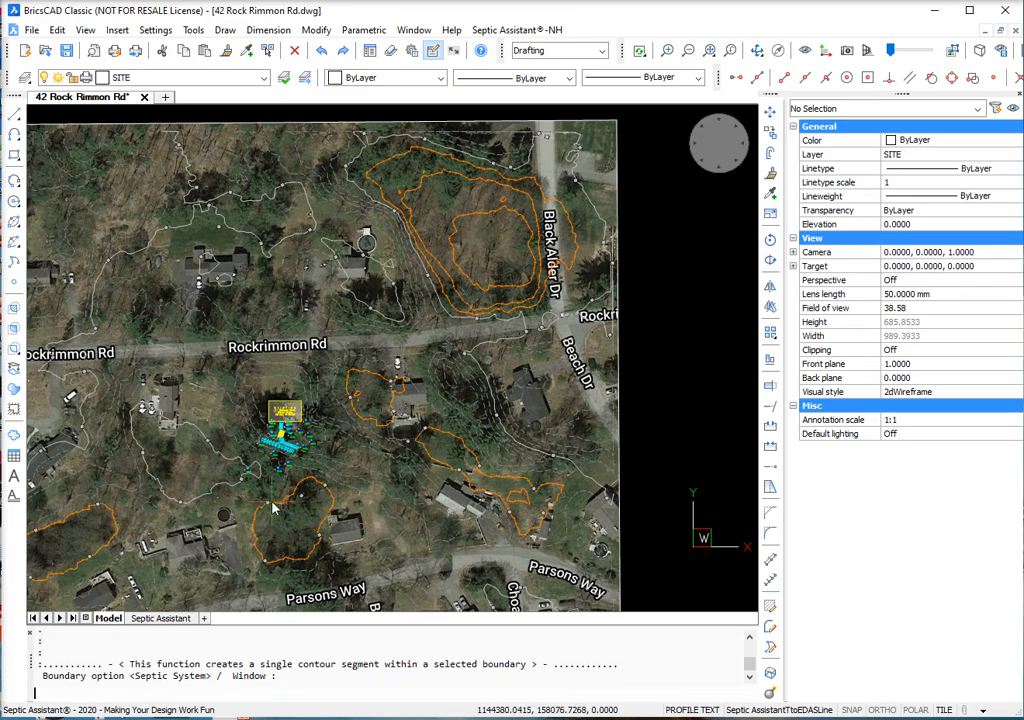
key(Return)
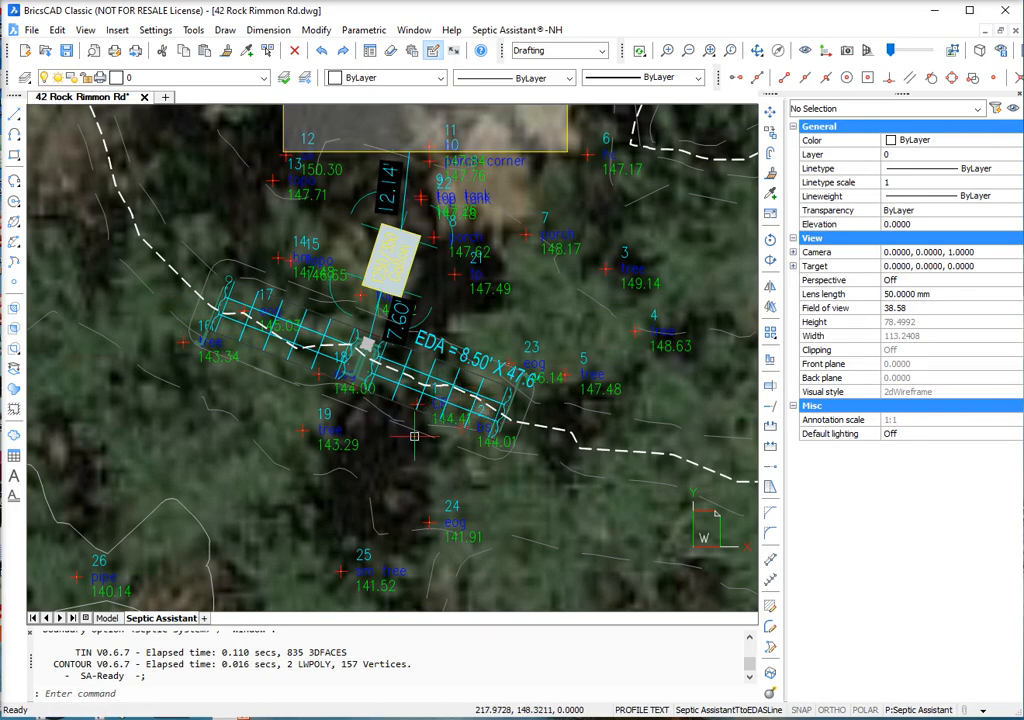
scroll(423, 455, down, 2)
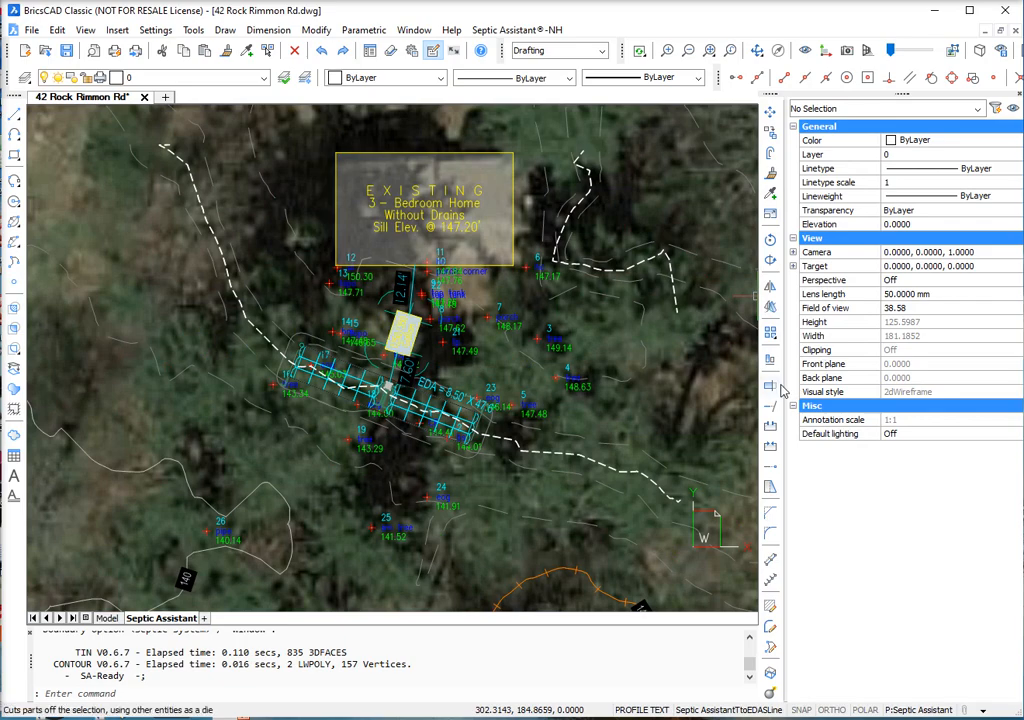
click(770, 428)
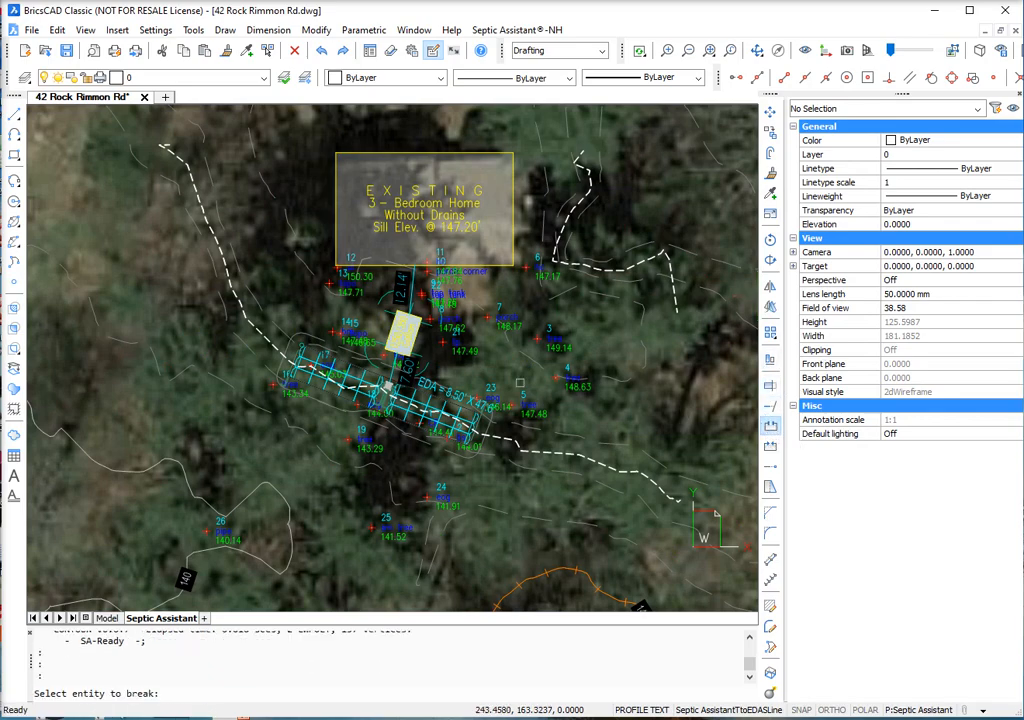
click(264, 334)
click(260, 331)
click(258, 330)
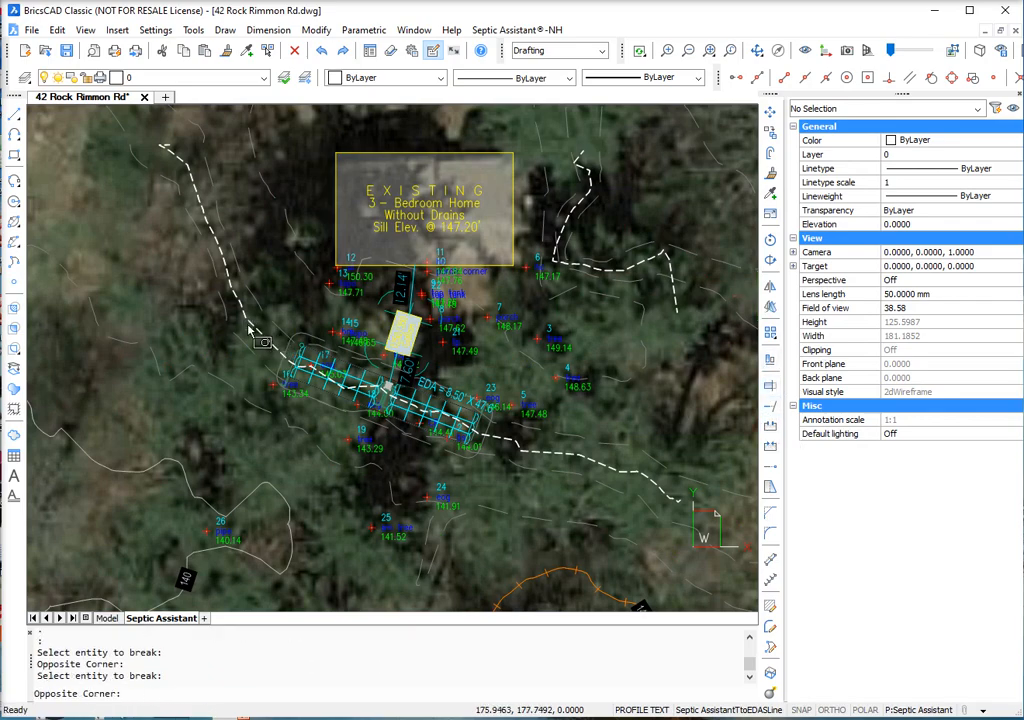
click(253, 327)
Break the dashed 50-rule contour in model space just beyond the west and east ends of the disposal area.
click(105, 618)
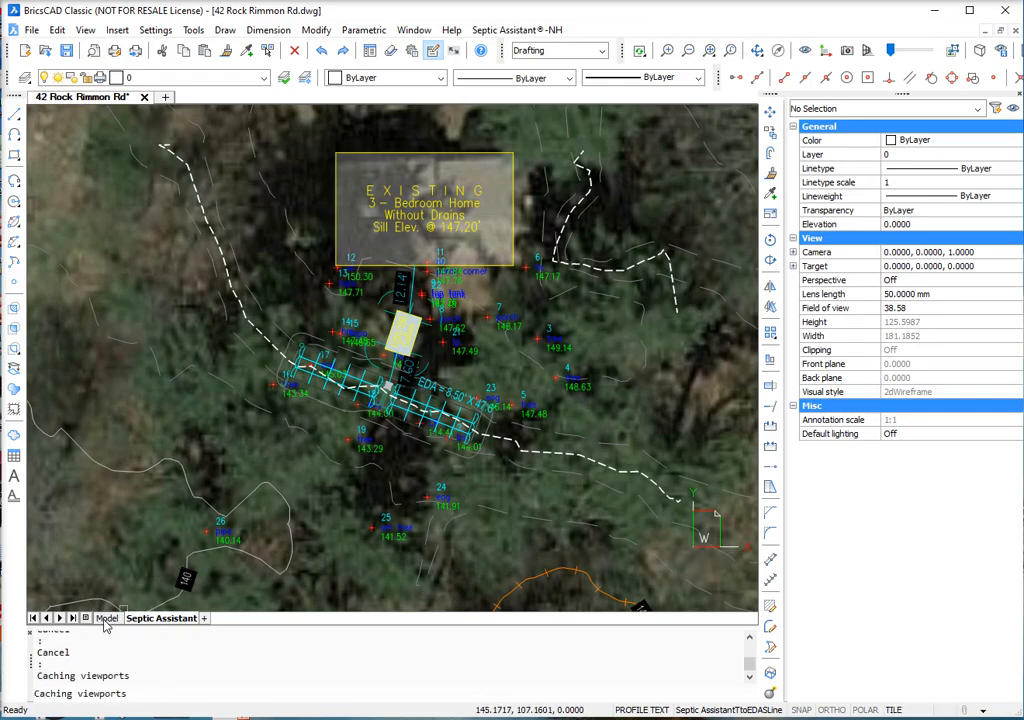
click(770, 428)
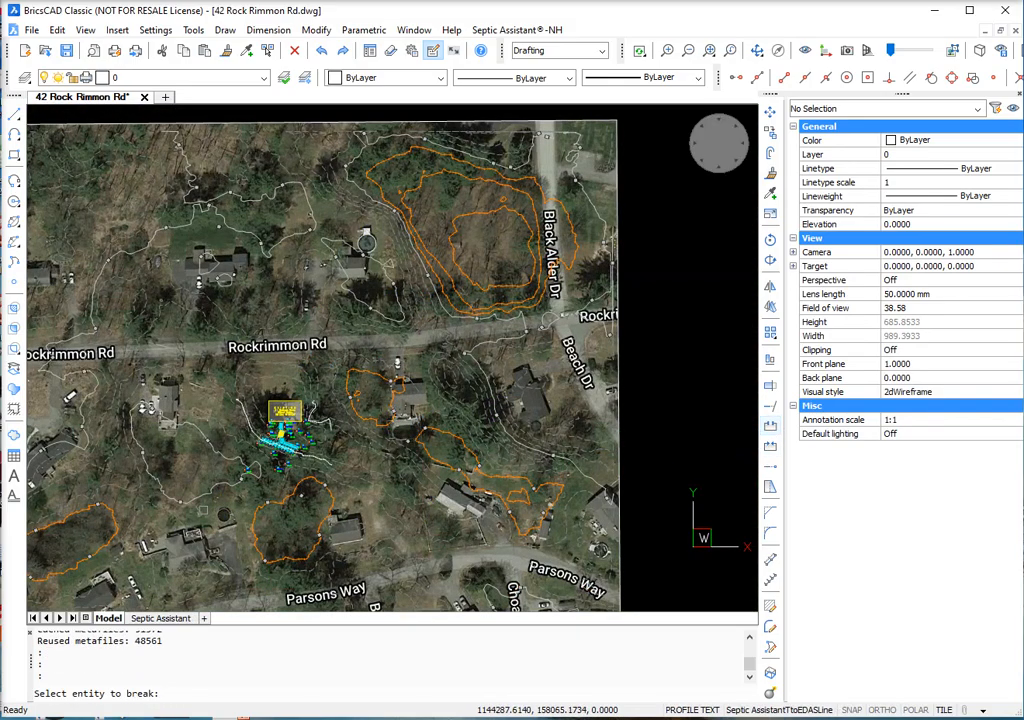
scroll(251, 431, up, 8)
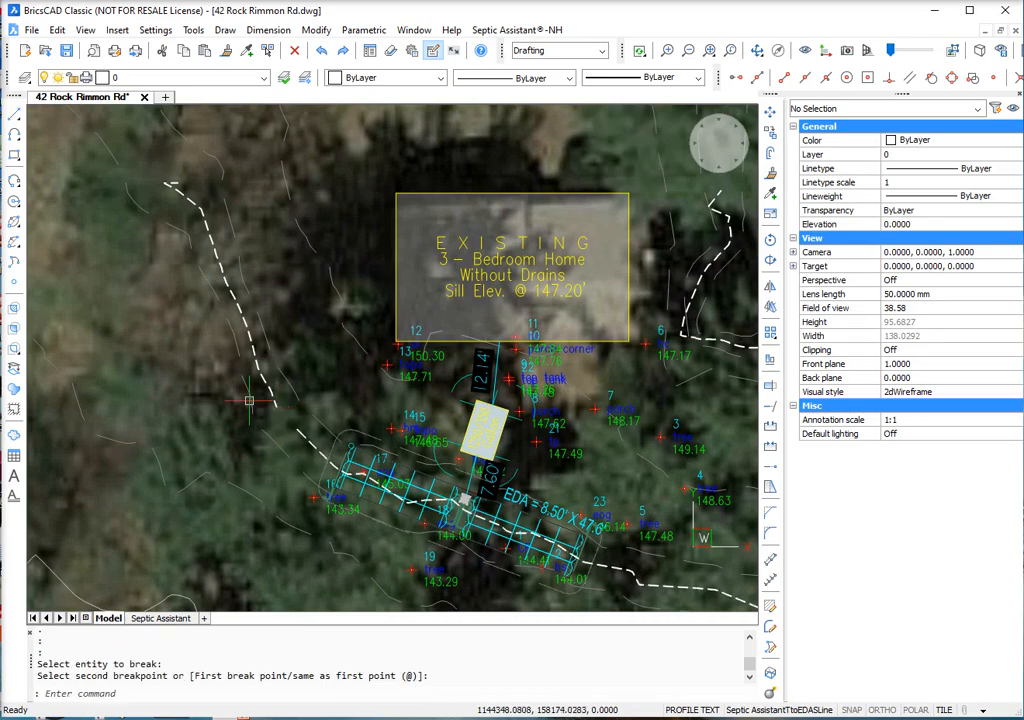
scroll(265, 400, down, 2)
key(Return)
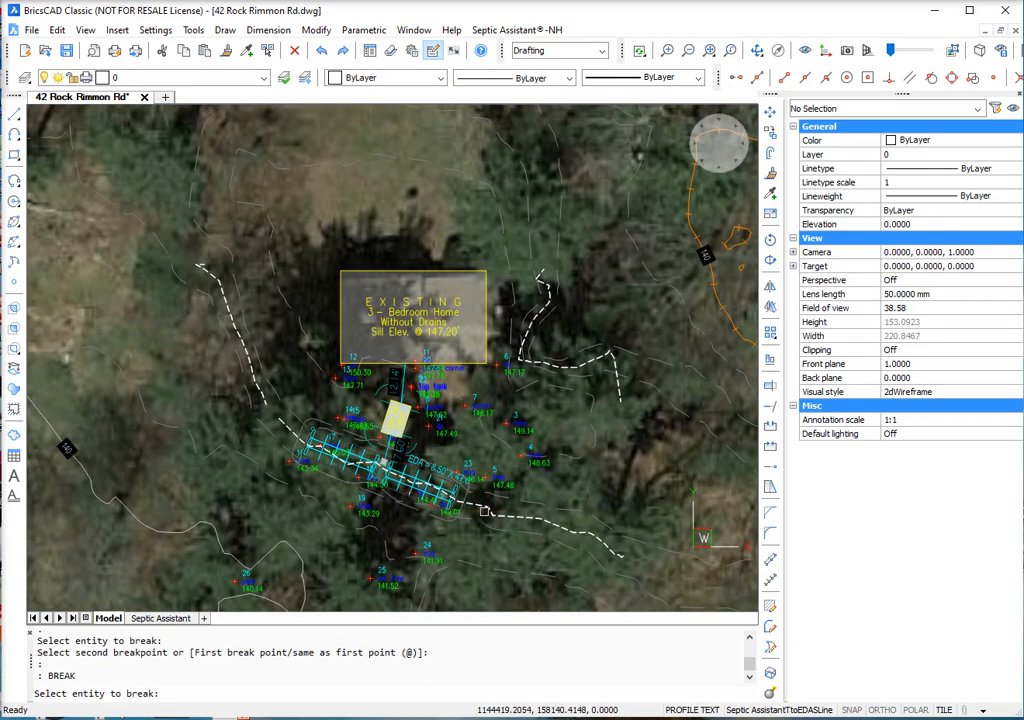
click(485, 508)
click(507, 518)
Delete the two cut-off outer segments of the 50-rule contour and the separate dashed contour east of the home.
click(518, 518)
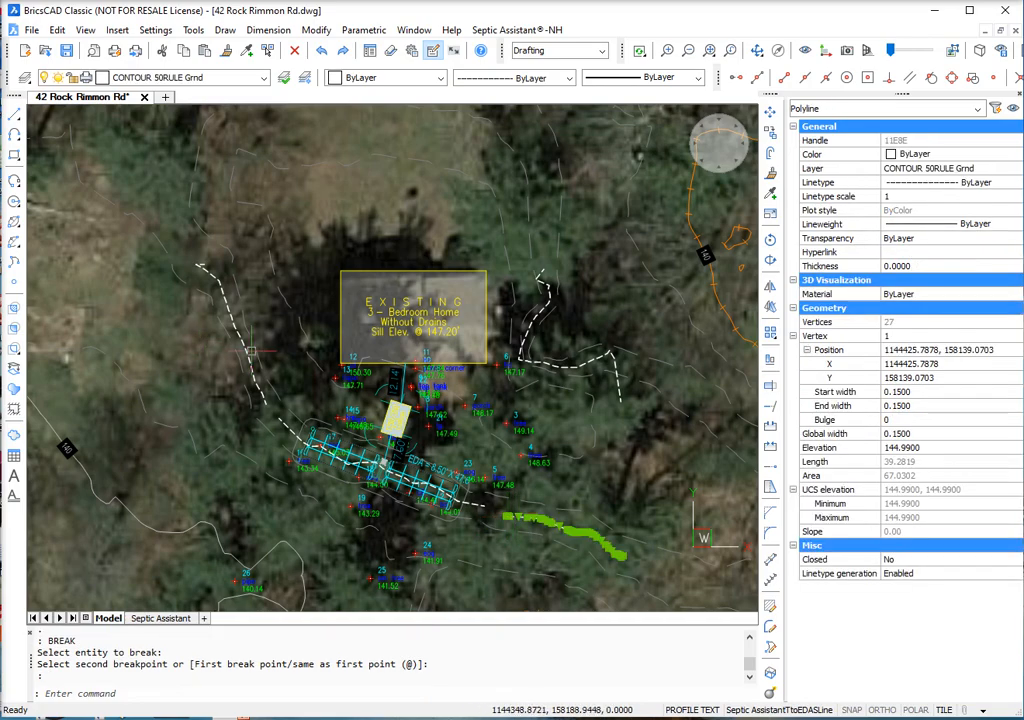
click(275, 388)
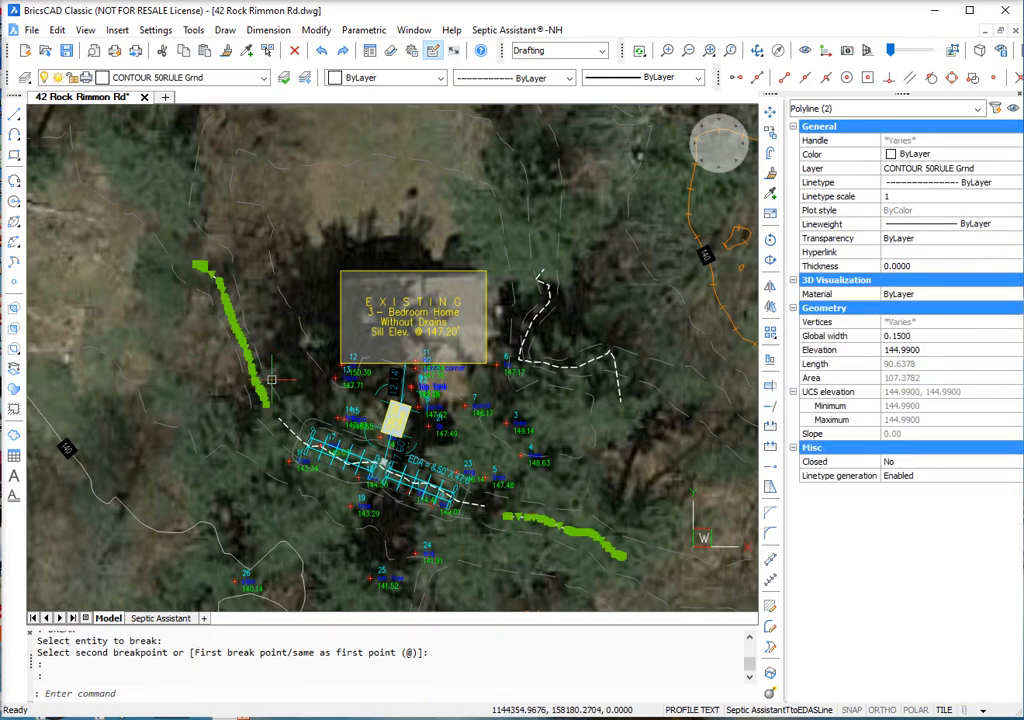
key(Escape)
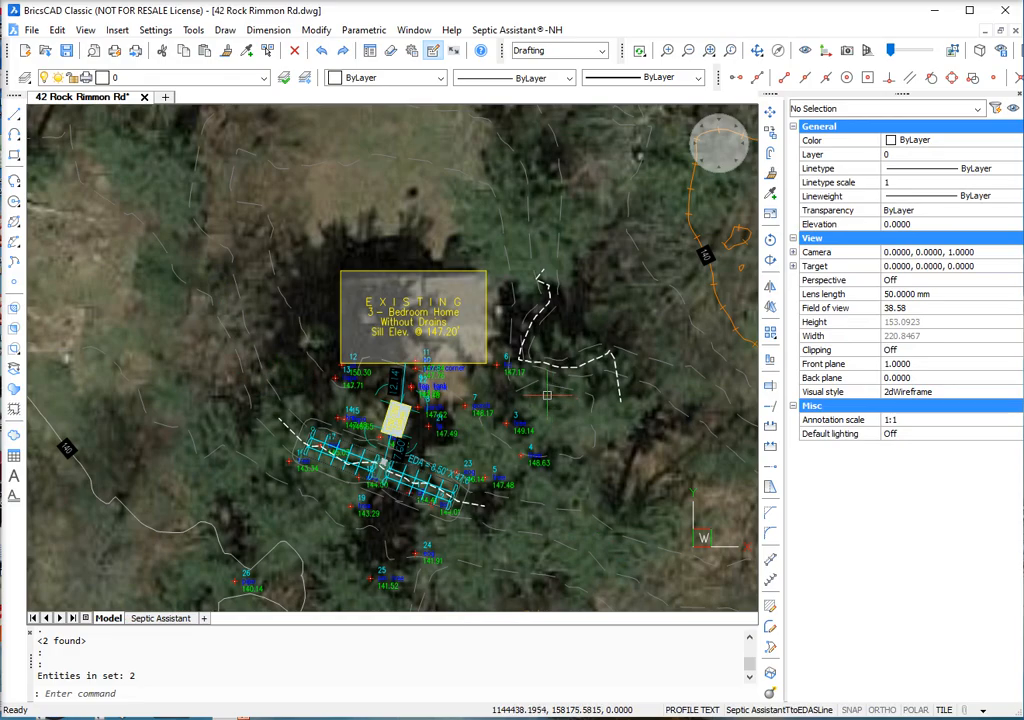
scroll(586, 381, up, 5)
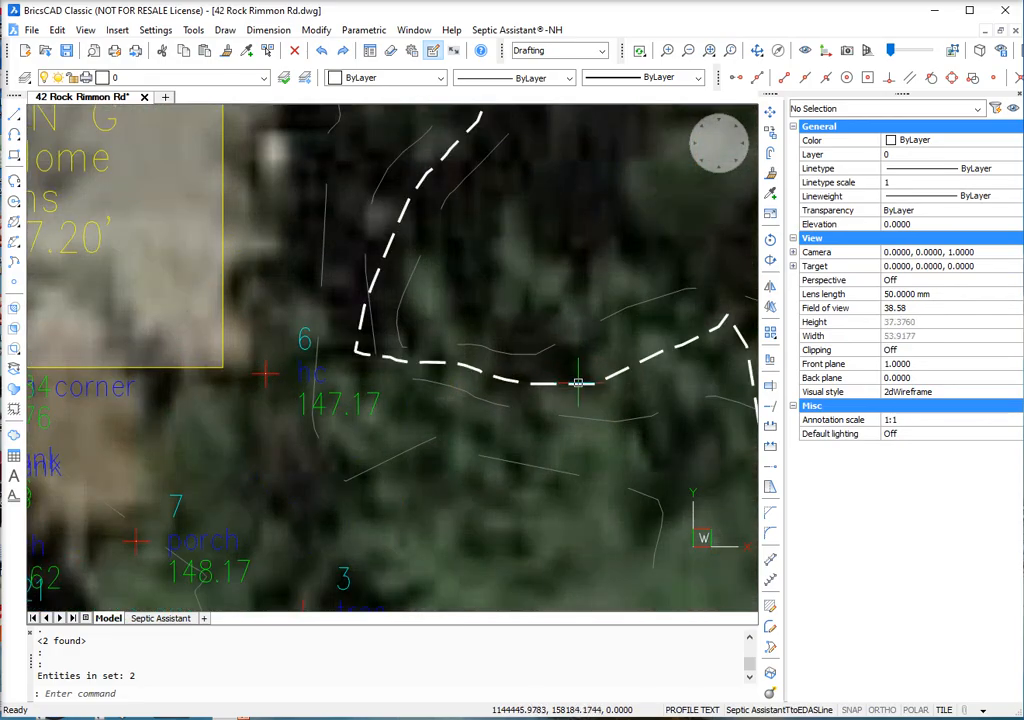
click(582, 381)
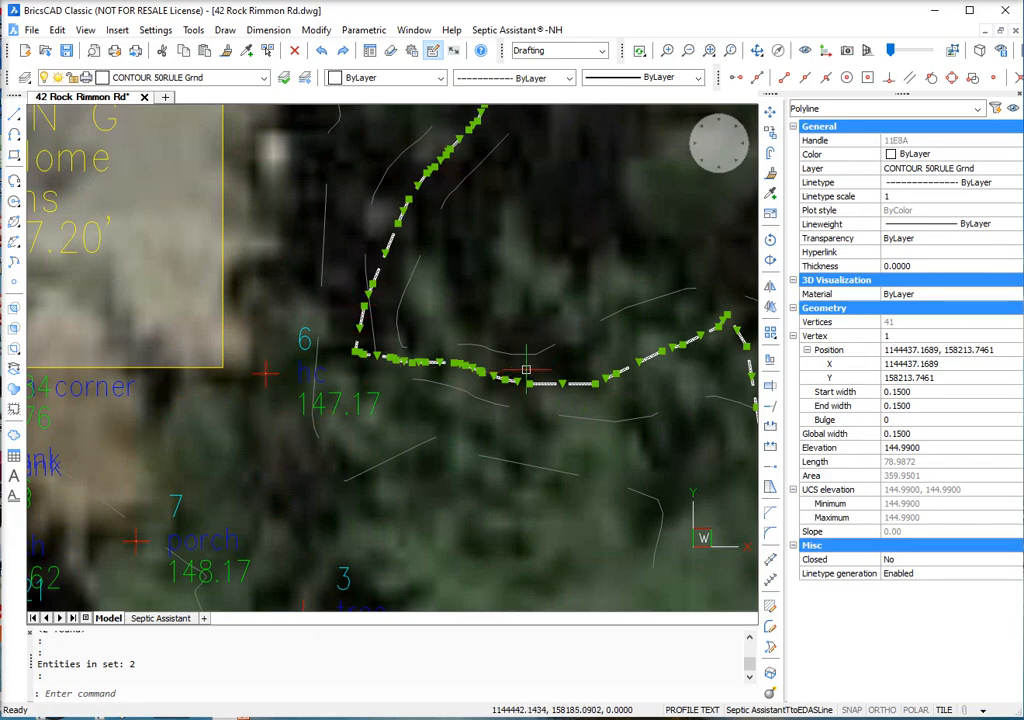
key(Escape)
scroll(408, 255, down, 6)
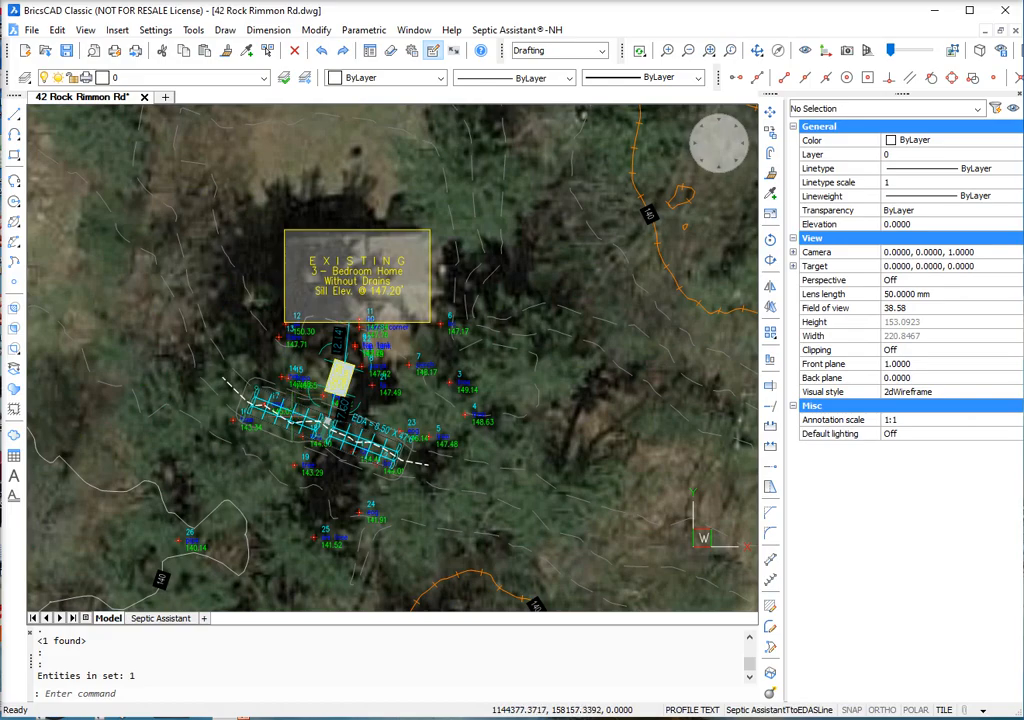
scroll(310, 427, up, 3)
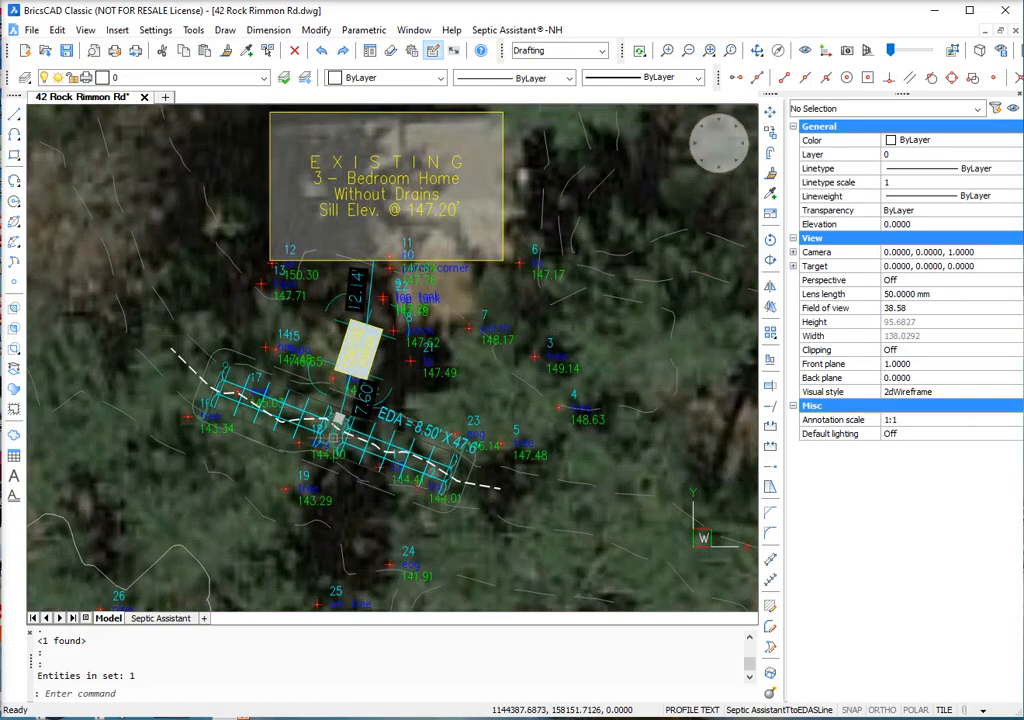
scroll(332, 437, down, 3)
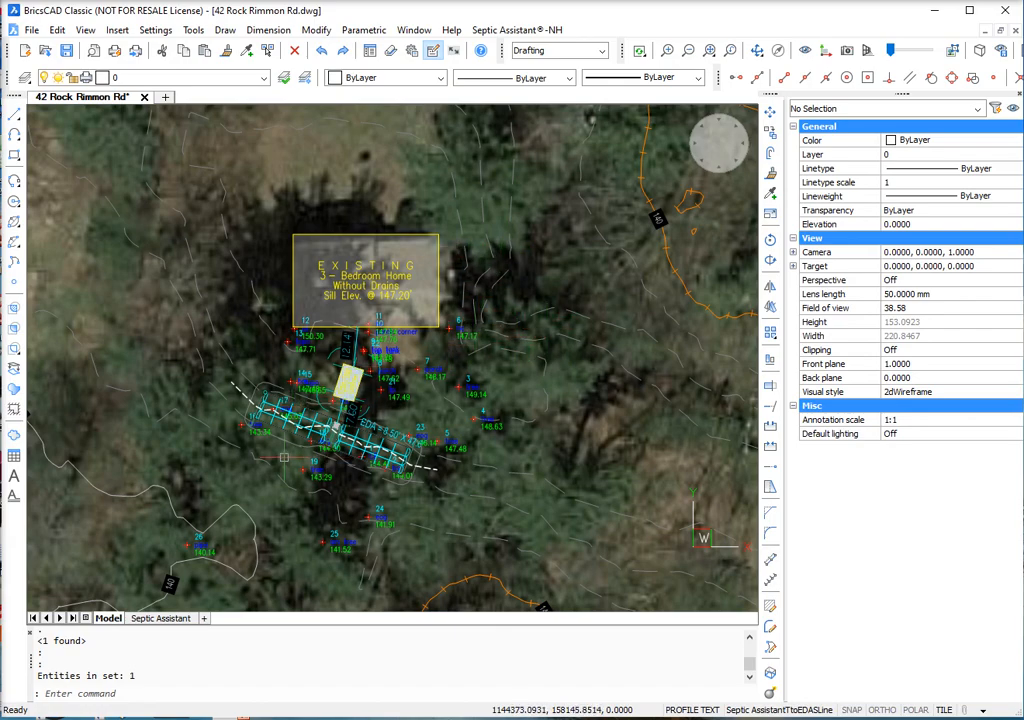
Delete the dashed 50-rule contour that crosses the disposal area below the septic tank.
scroll(266, 450, down, 2)
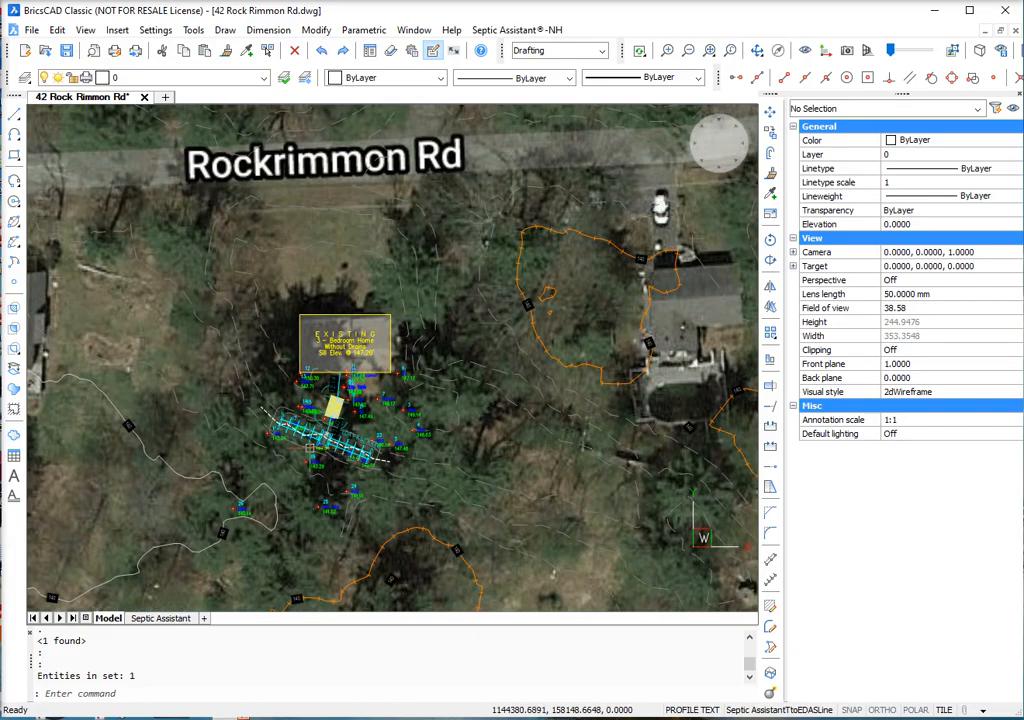
scroll(283, 458, up, 2)
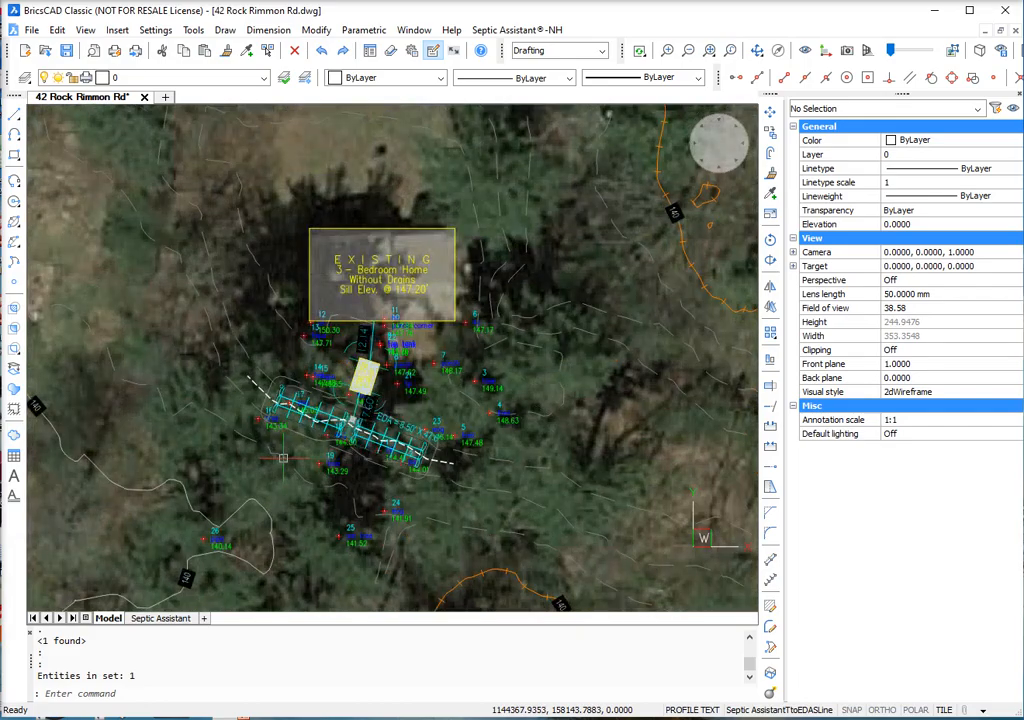
scroll(283, 458, up, 3)
scroll(318, 476, down, 3)
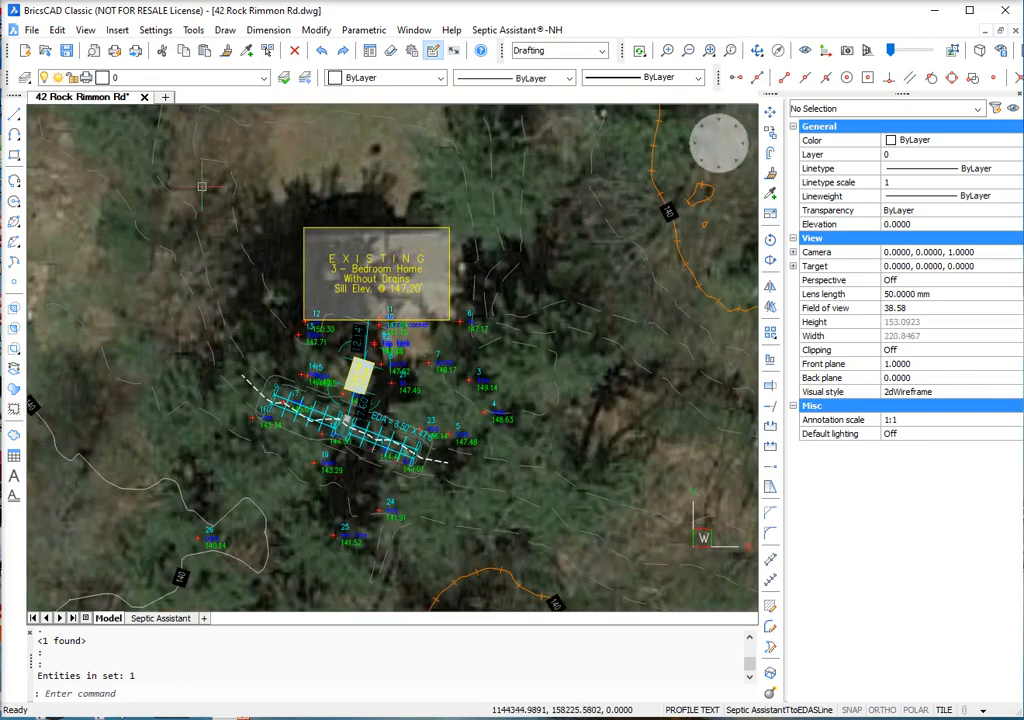
scroll(297, 412, up, 3)
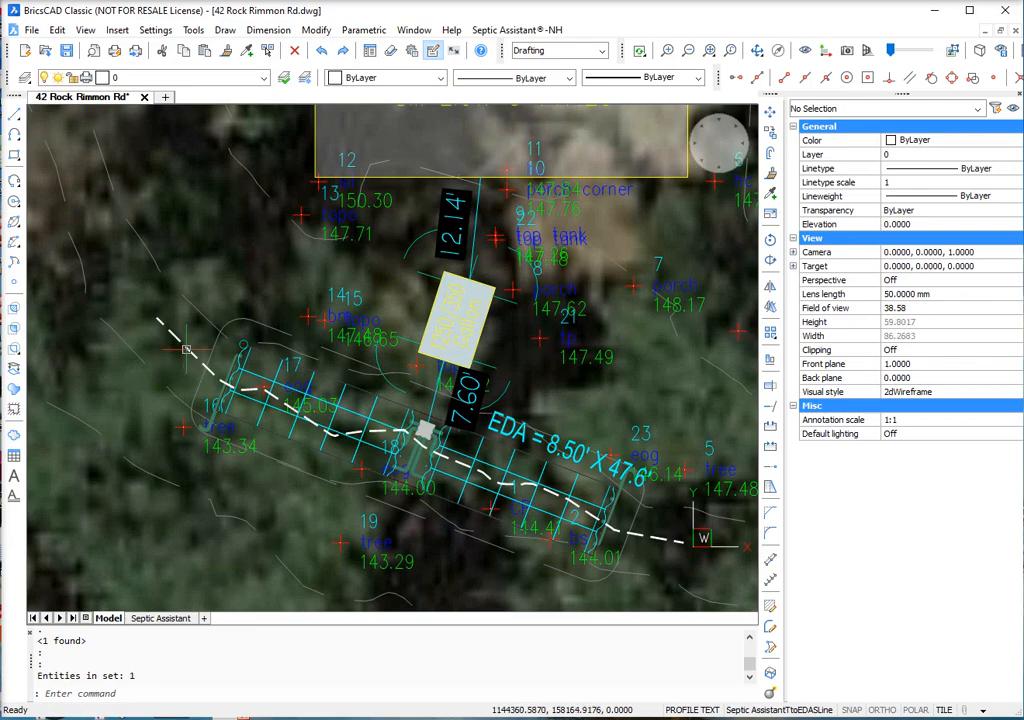
click(187, 349)
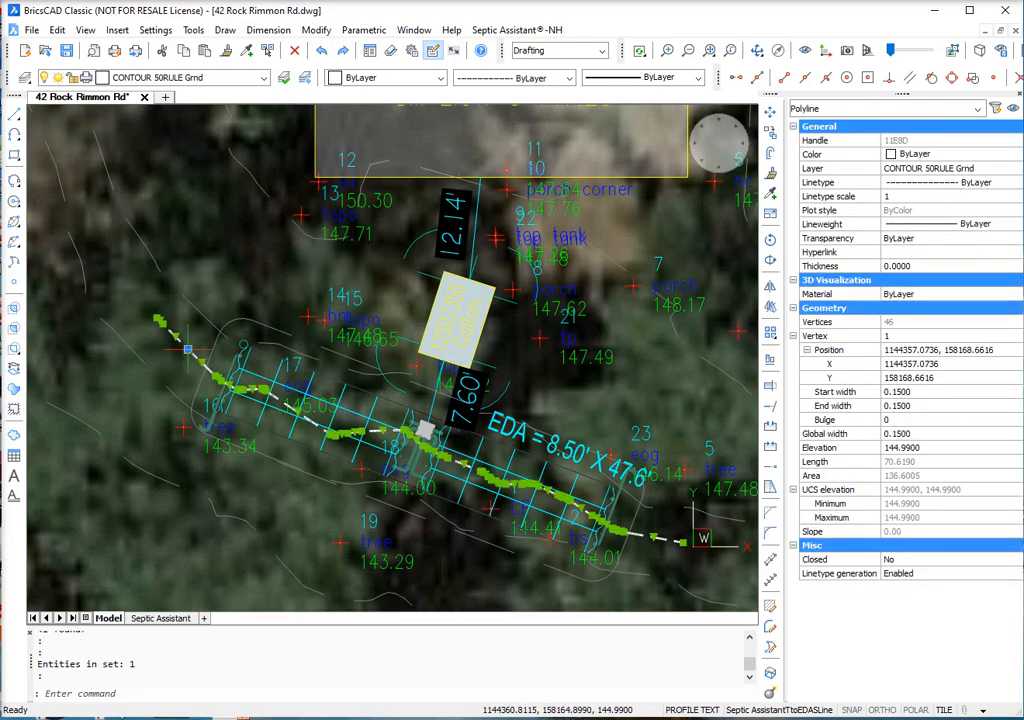
key(Delete)
Delete the old chamber disposal area with its end circle, D-box and EDA size label, keeping the septic tank.
click(246, 335)
key(Delete)
click(244, 337)
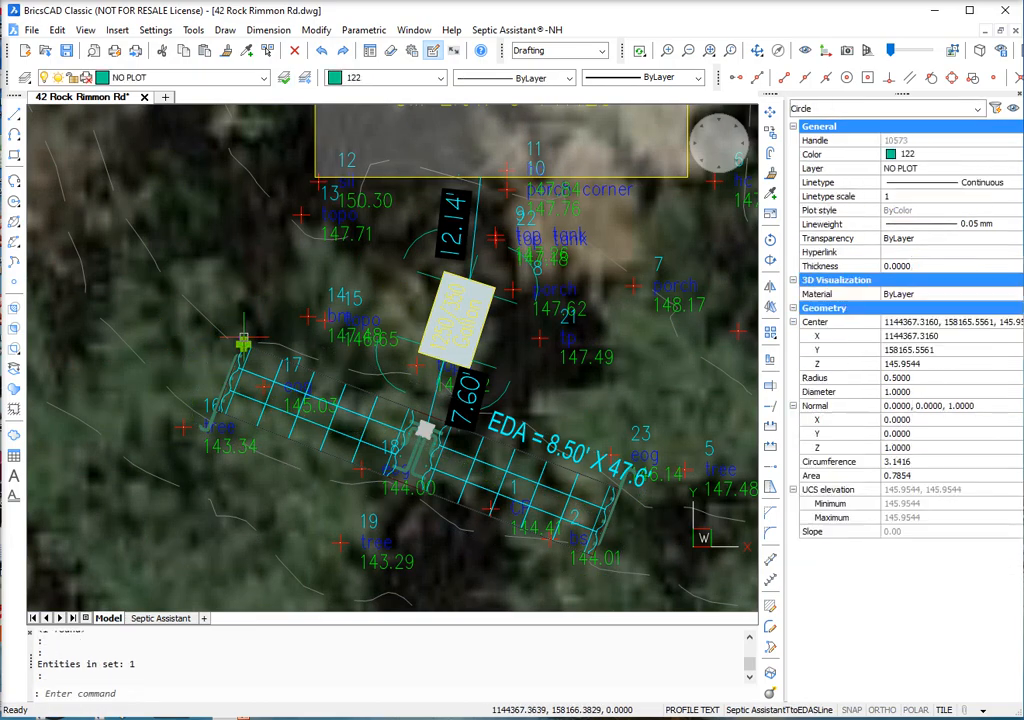
key(Delete)
click(425, 430)
key(Delete)
click(508, 428)
key(Delete)
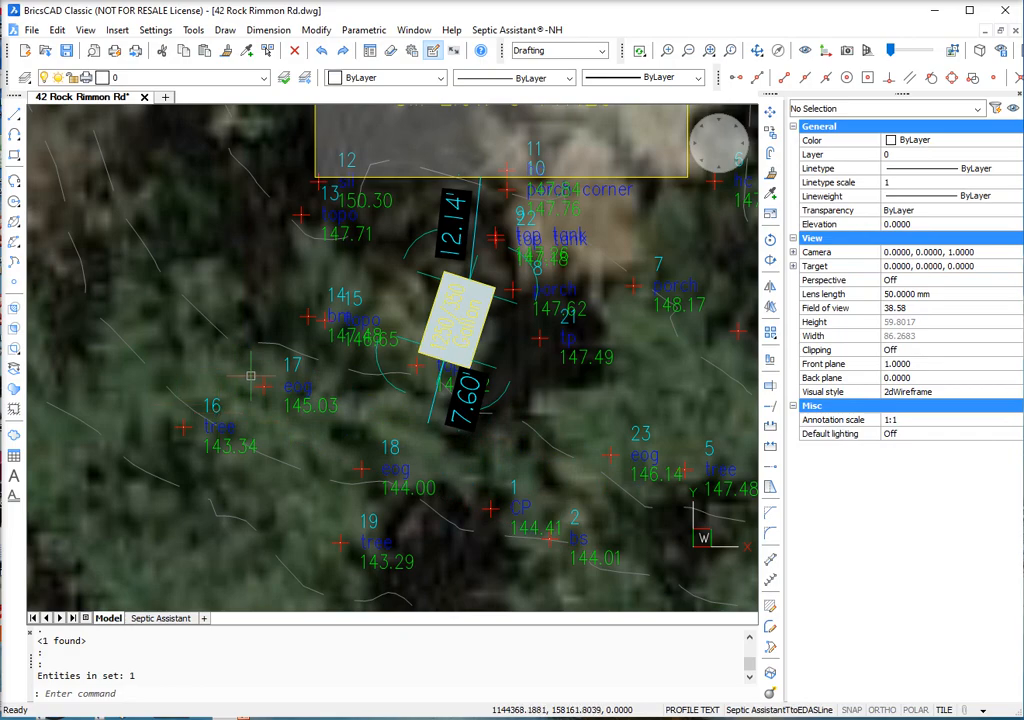
Start a Plastic Trench chamber EDA design, with its approximate location south of the septic tank near survey point 18.
scroll(251, 377, down, 2)
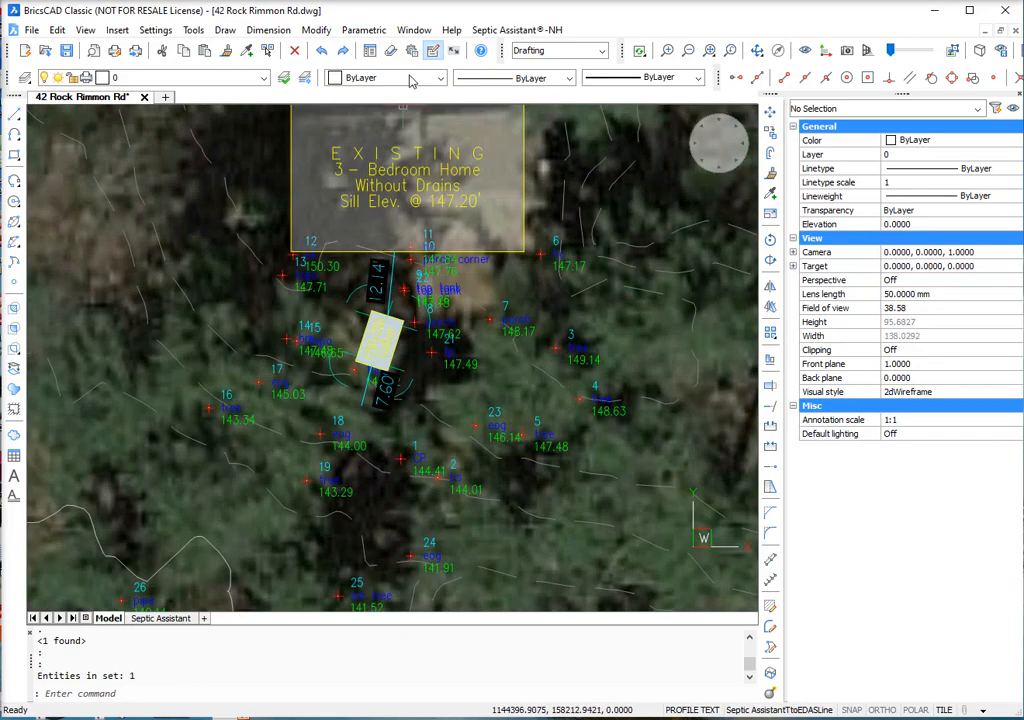
click(515, 30)
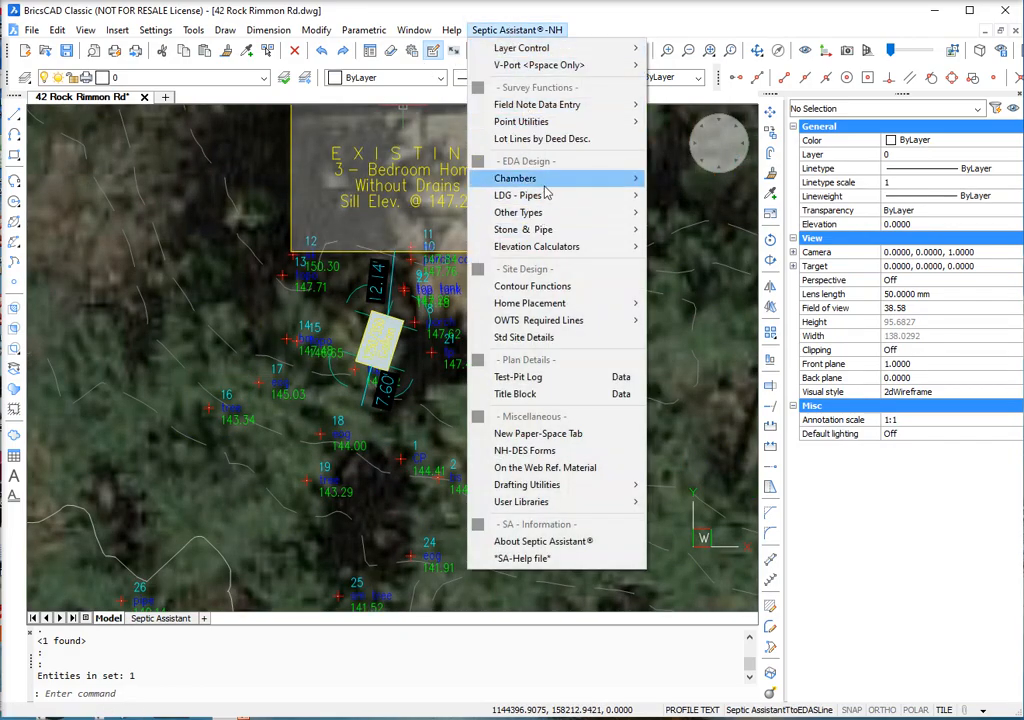
mouse_move(555, 182)
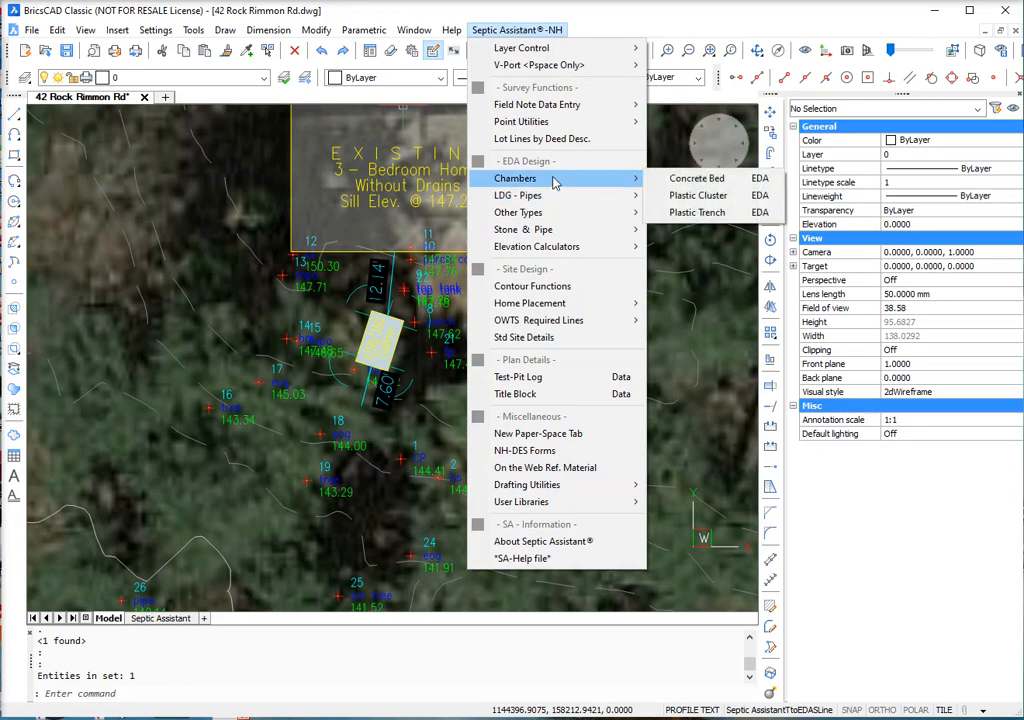
click(712, 214)
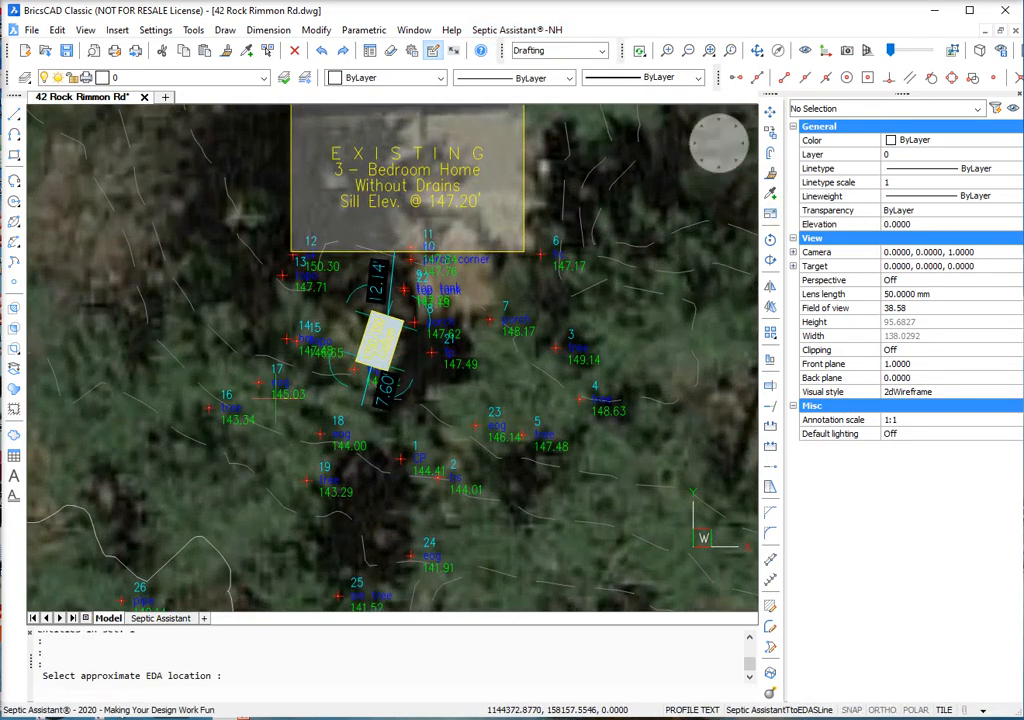
click(321, 420)
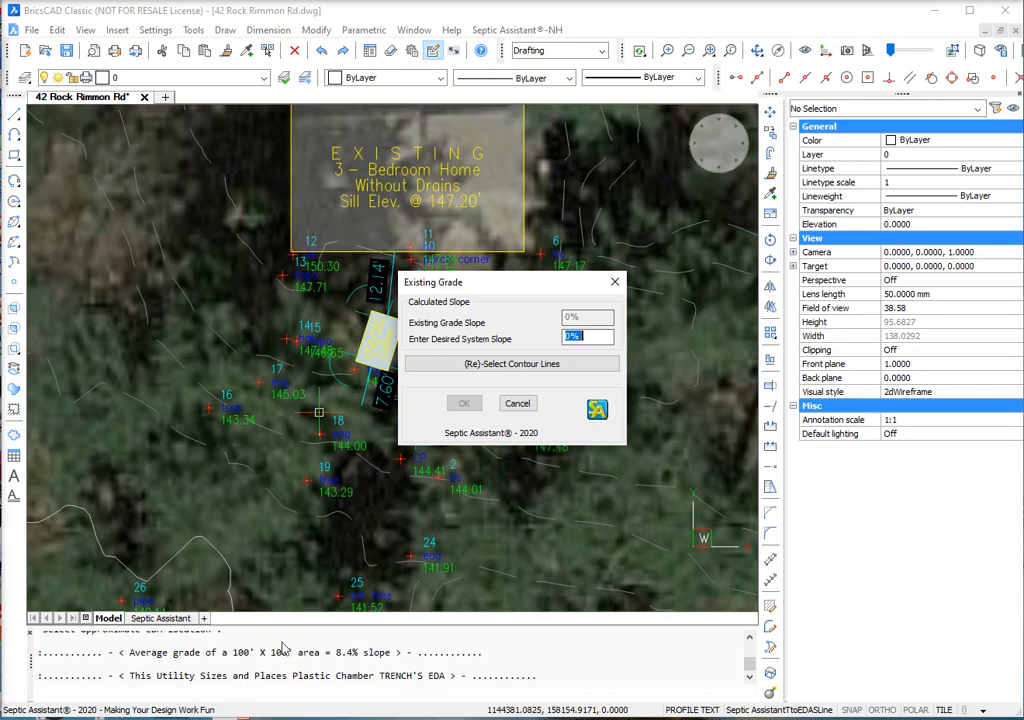
Reselect an uphill and a downhill contour west of the proposed EDA and set the desired system slope to 12%.
click(557, 365)
click(240, 352)
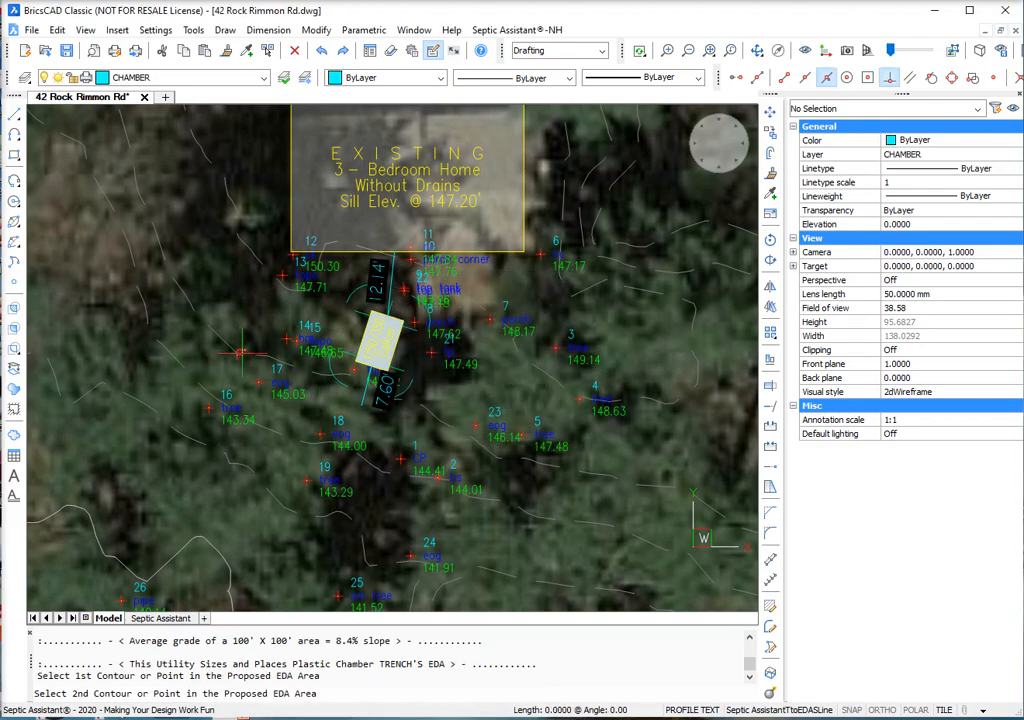
click(207, 441)
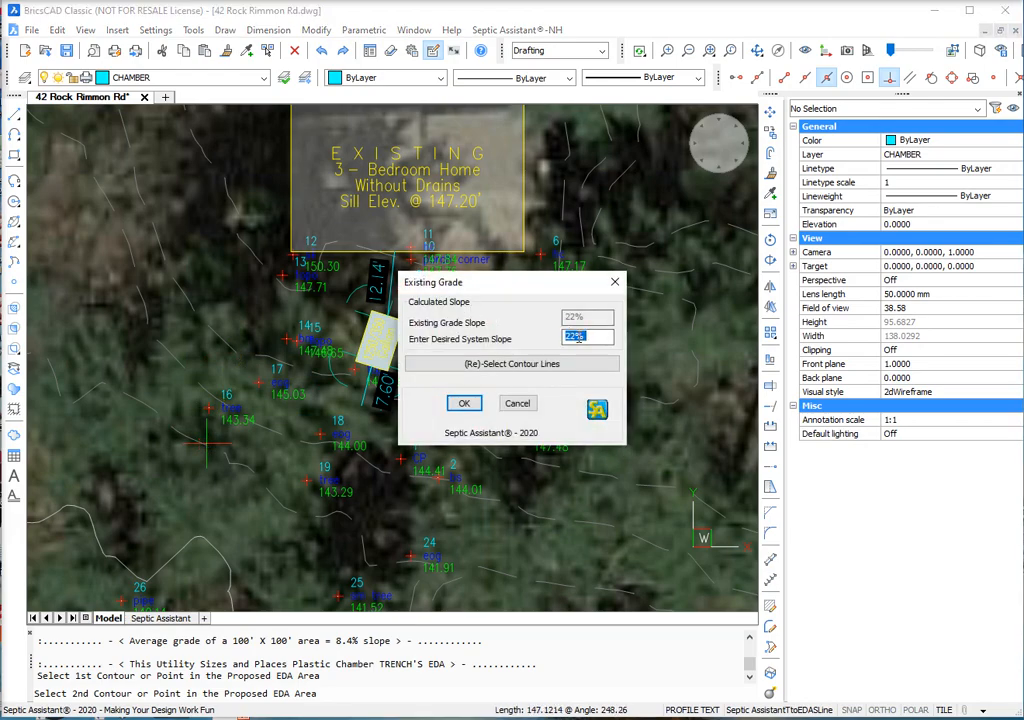
text(12)
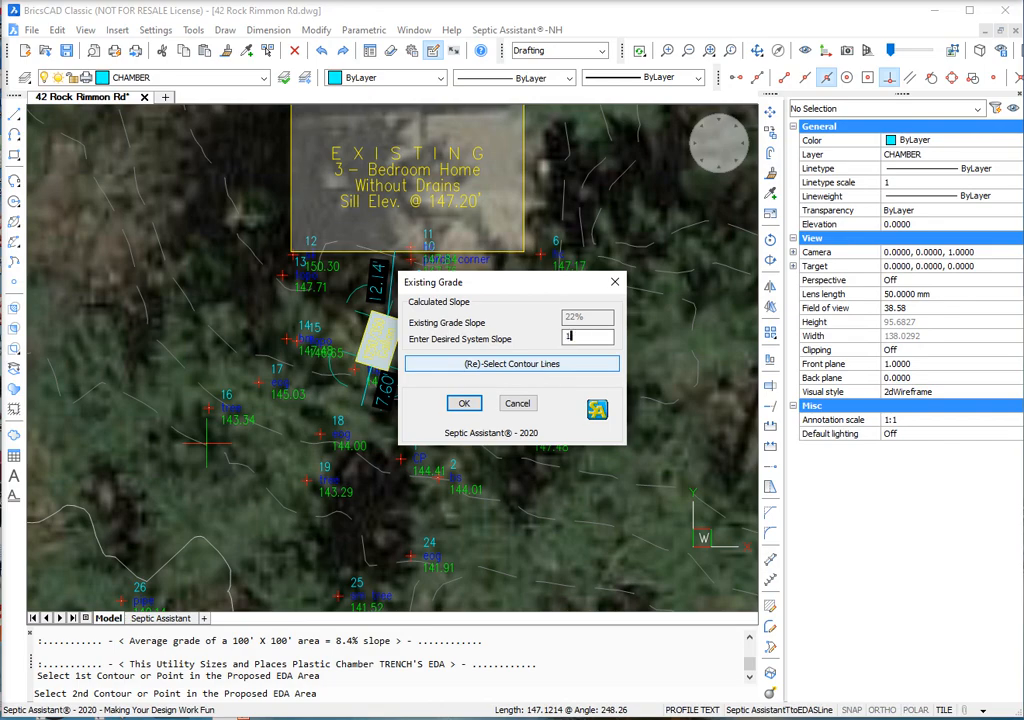
click(466, 404)
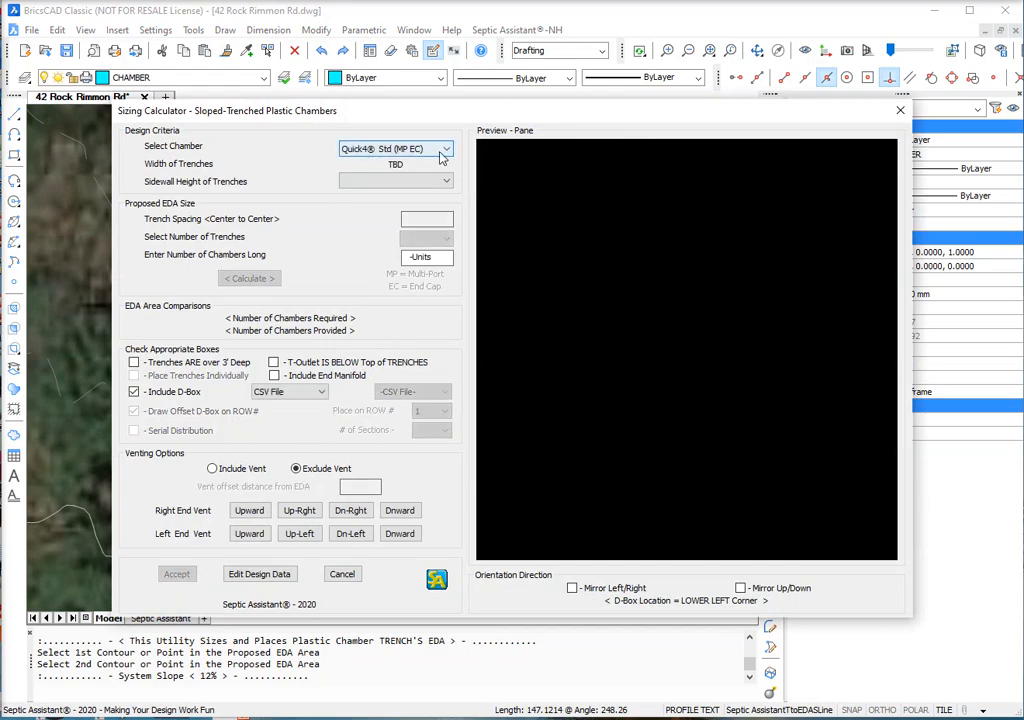
Choose the Quick4 Plus Std (MP EC) chamber, try 3 trenches, and settle on 2 trenches.
click(444, 151)
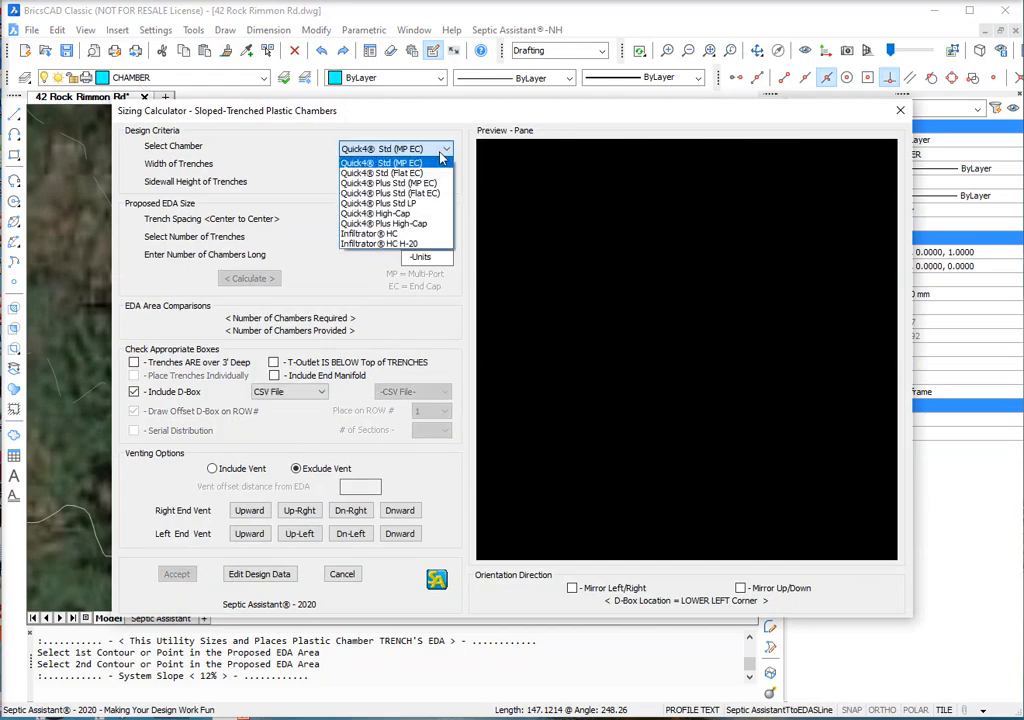
click(392, 186)
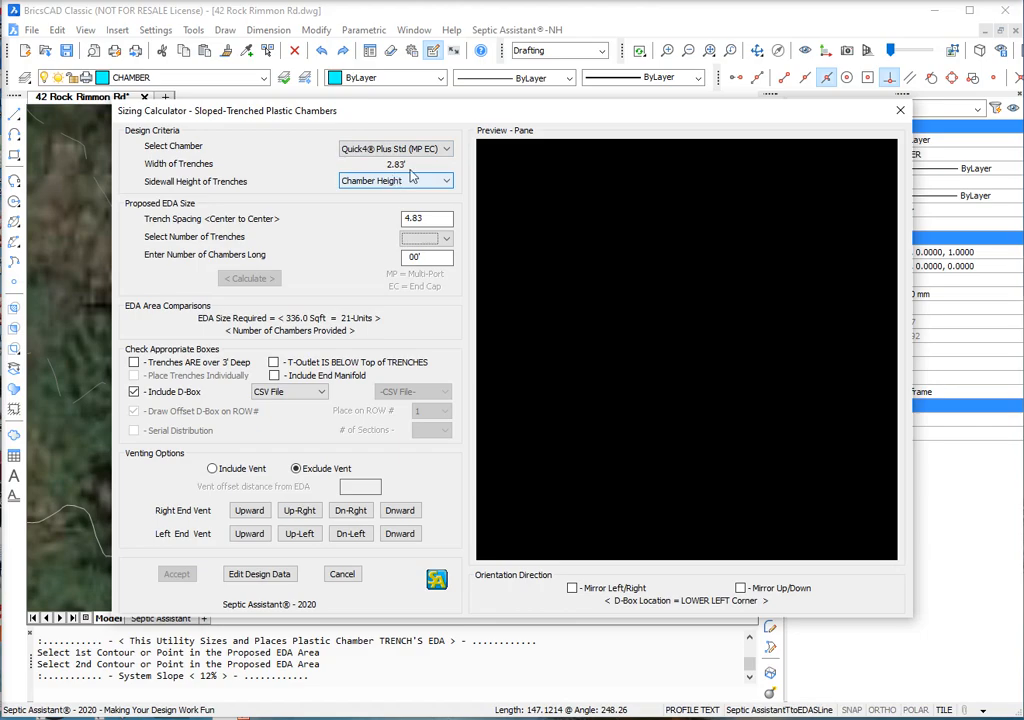
click(444, 241)
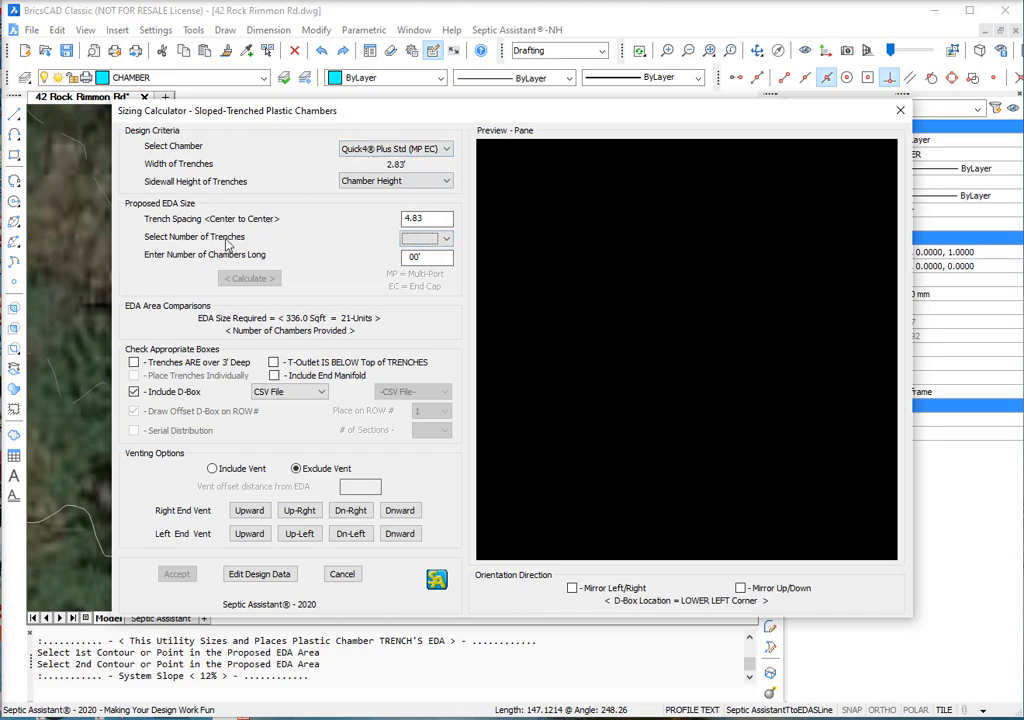
click(445, 242)
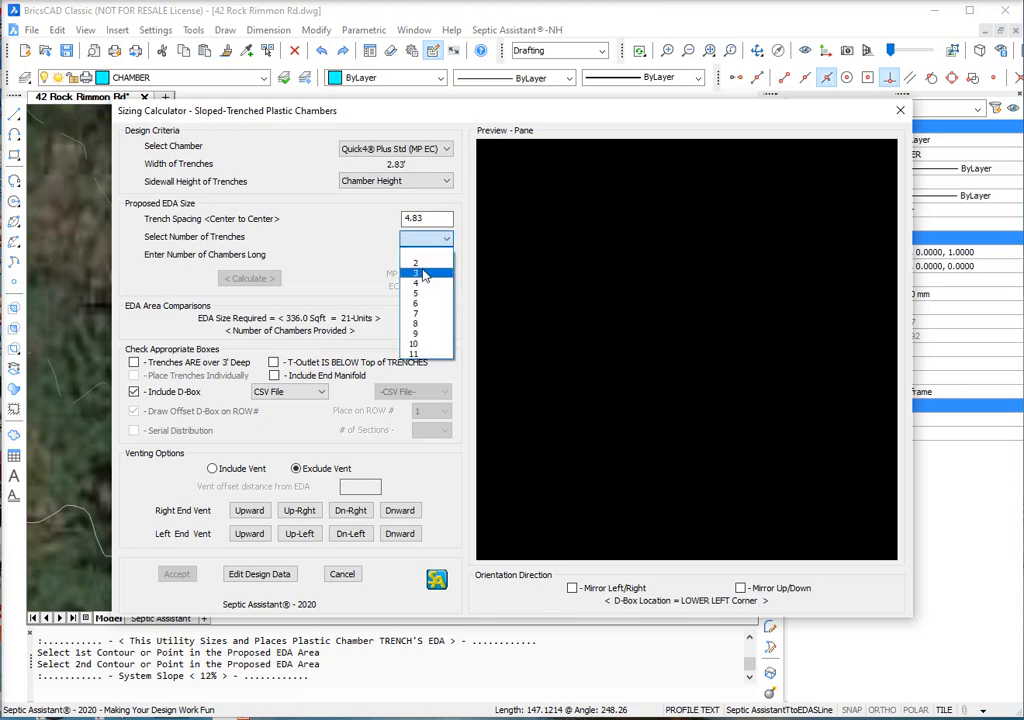
click(424, 274)
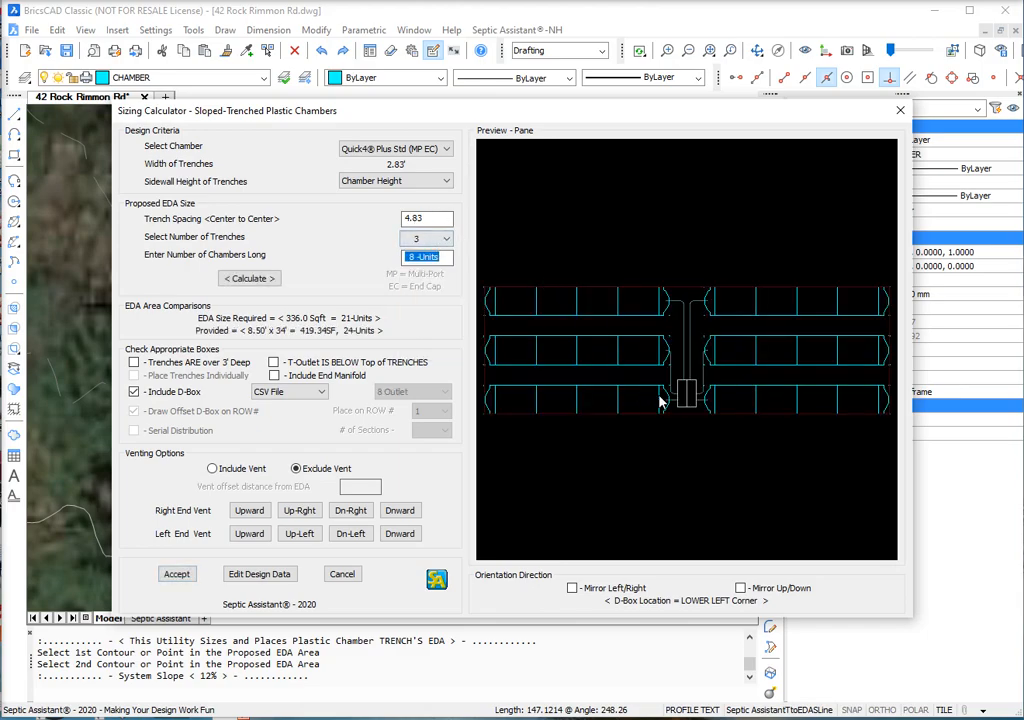
click(425, 239)
click(424, 264)
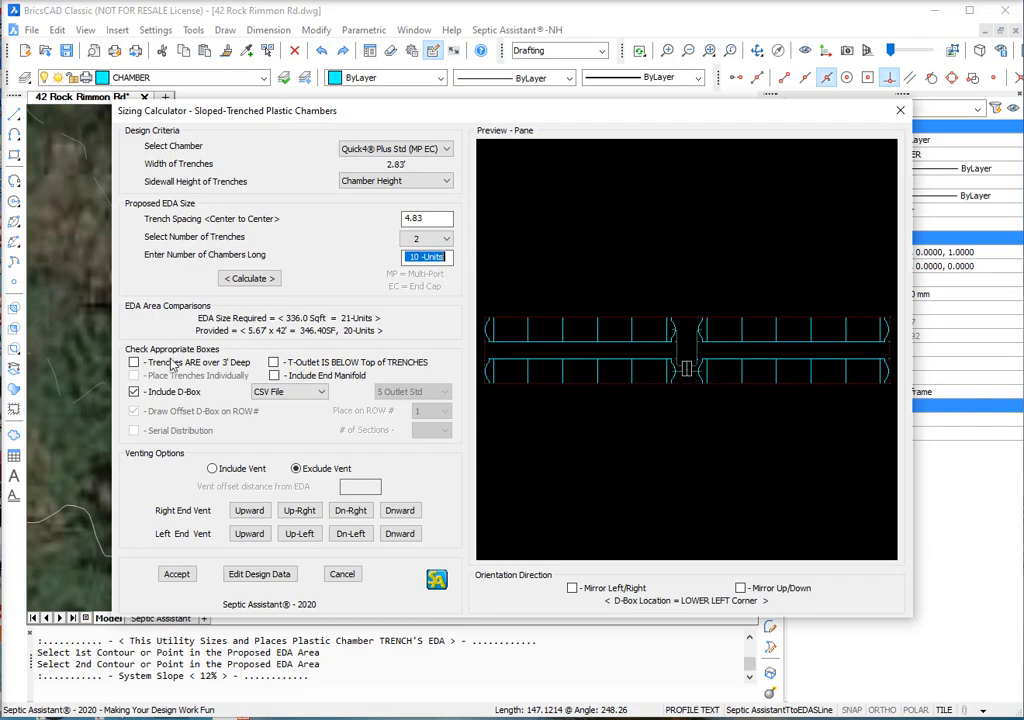
Include vents and an end manifold, with both the right-end and left-end vents directed downward.
click(211, 470)
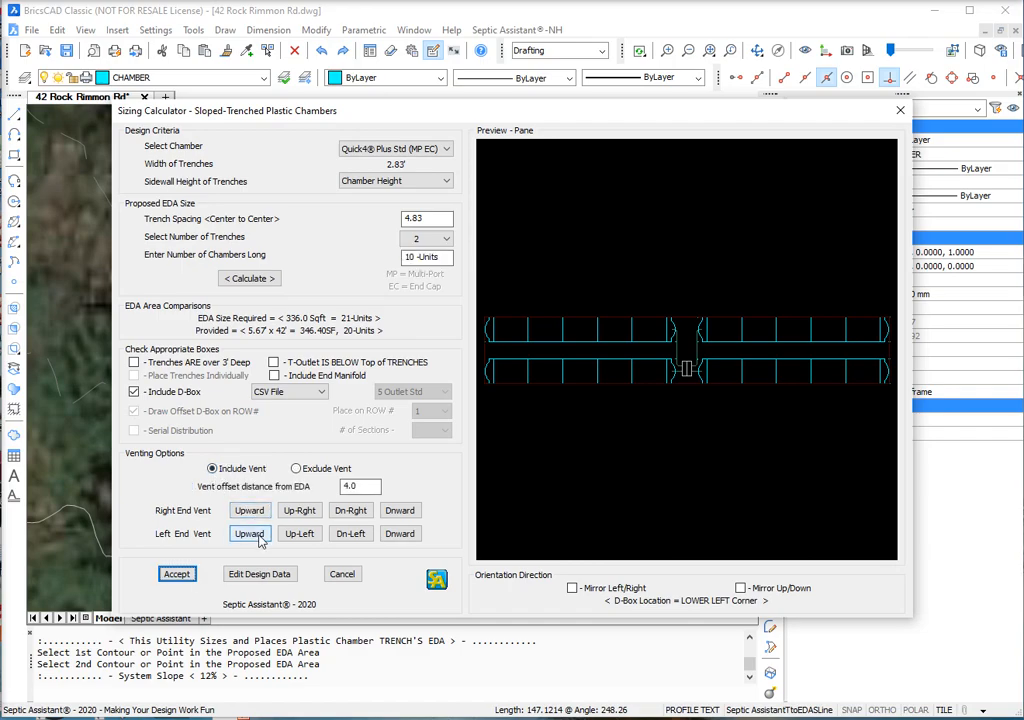
click(273, 376)
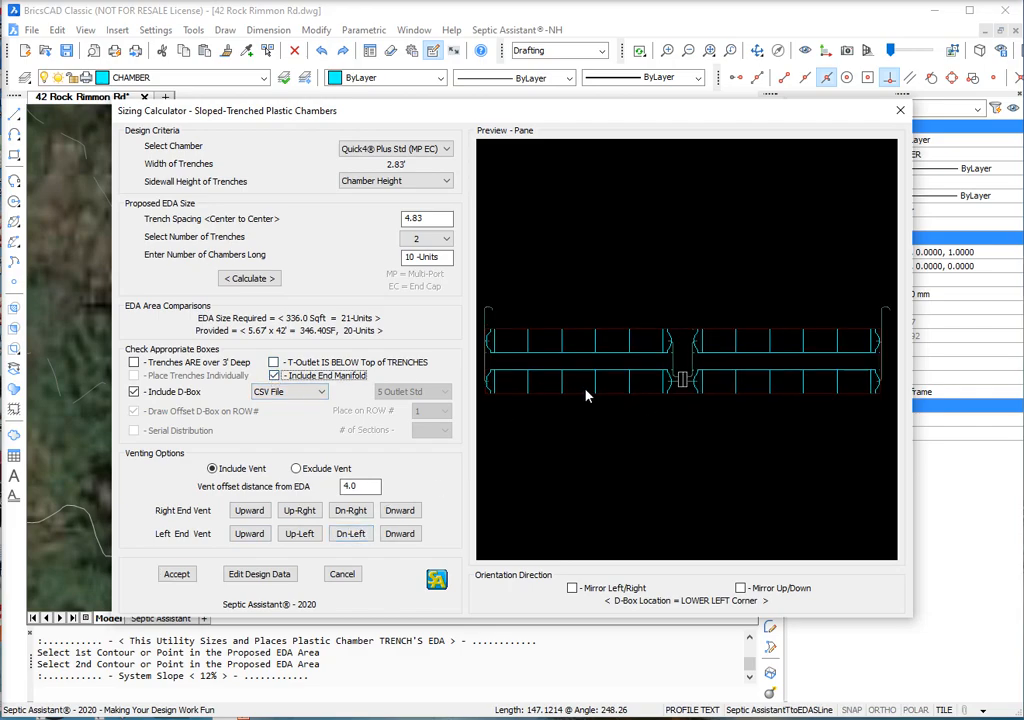
click(249, 534)
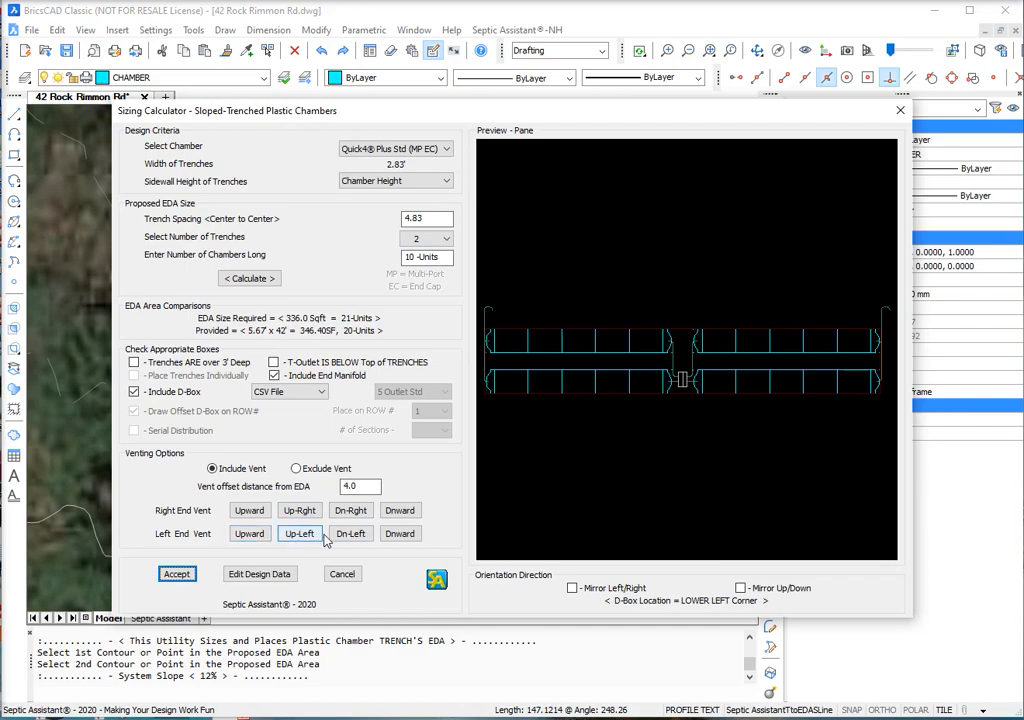
click(399, 533)
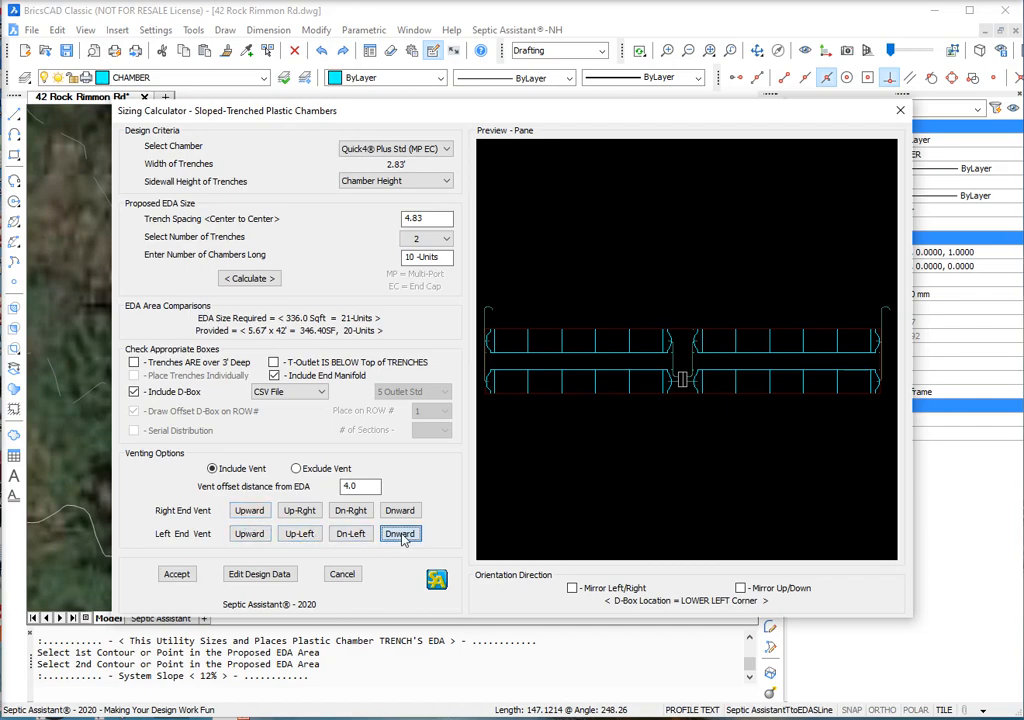
click(399, 510)
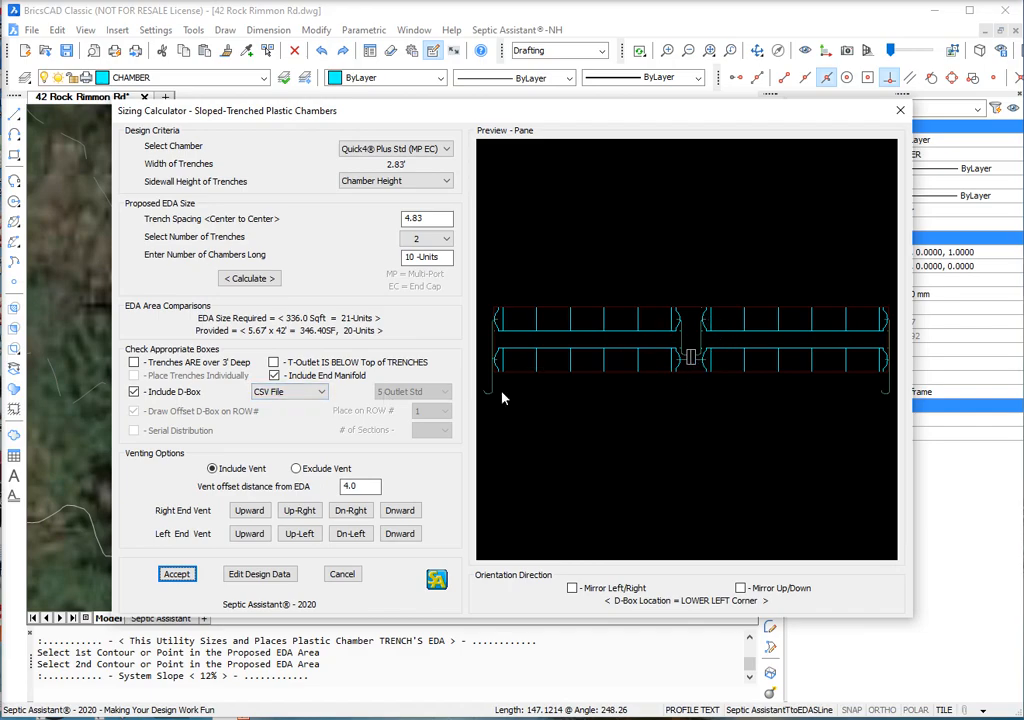
Accept the trench design and insert it southeast of the tank, rotated toward the northwest to follow the contours.
click(176, 577)
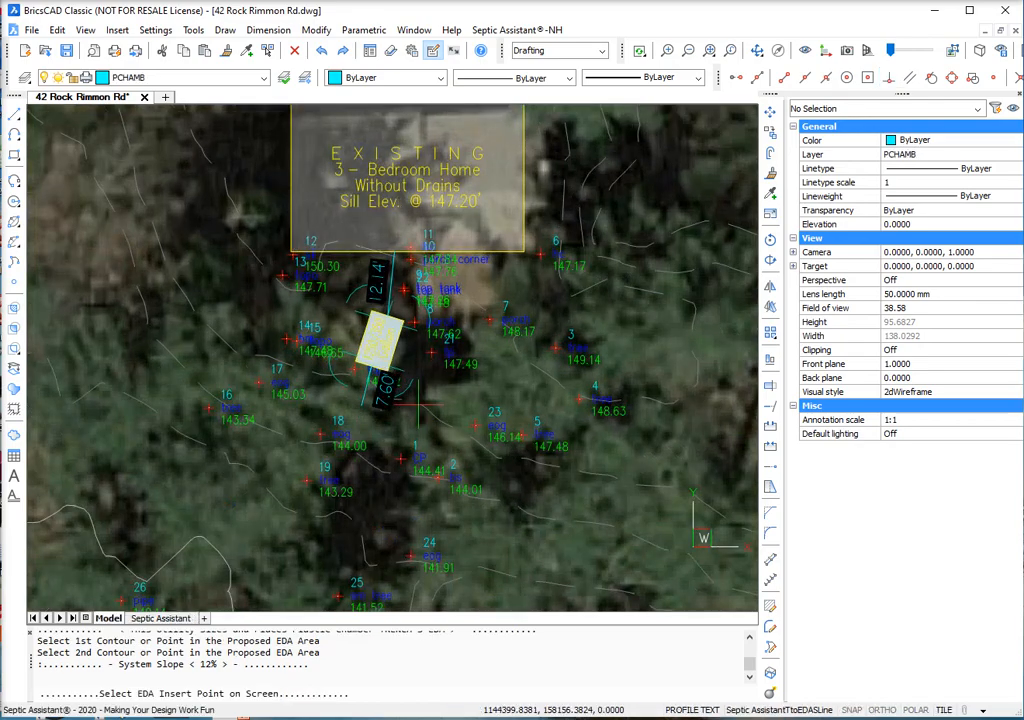
click(518, 483)
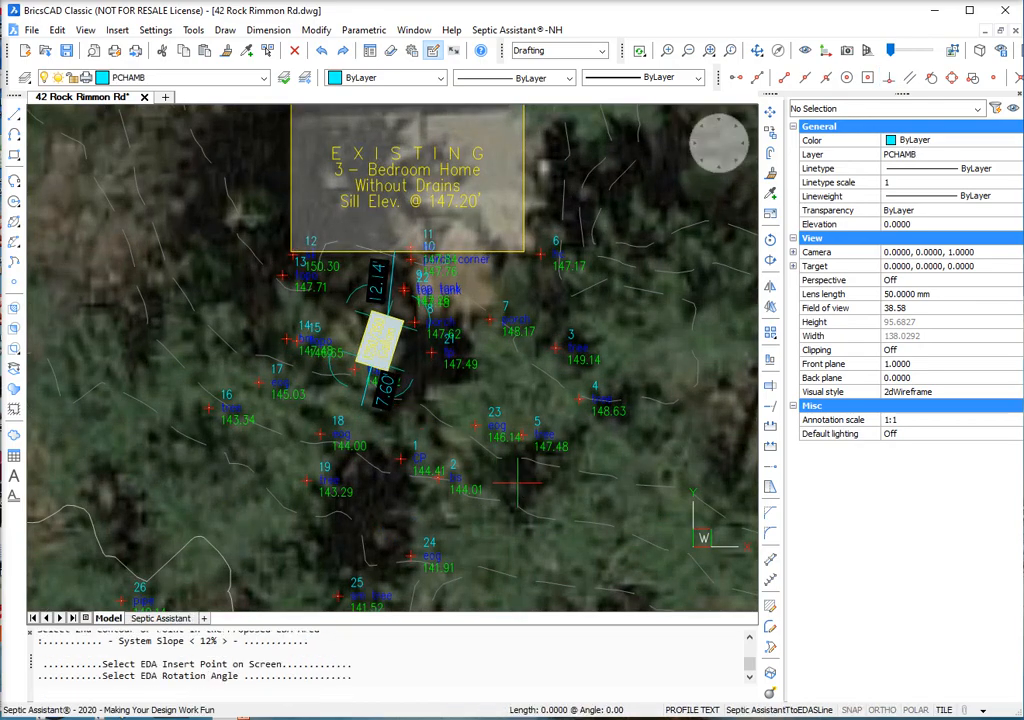
click(183, 356)
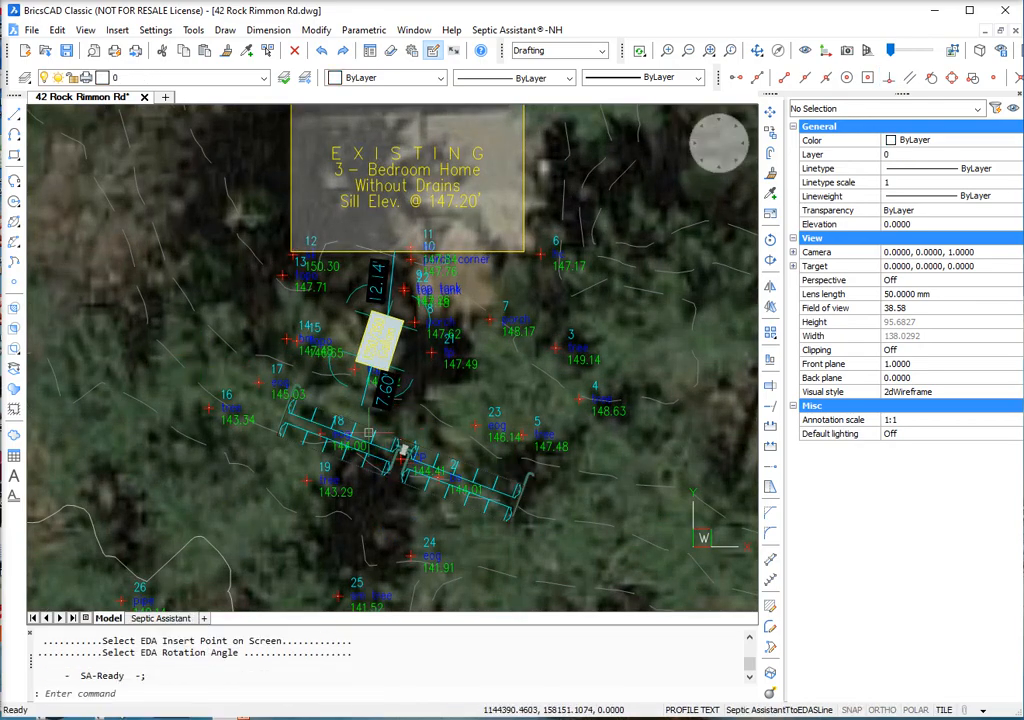
Move the trench block uphill to the northwest so its D-box sits at the end of the tank's outlet line.
click(314, 409)
scroll(440, 487, up, 4)
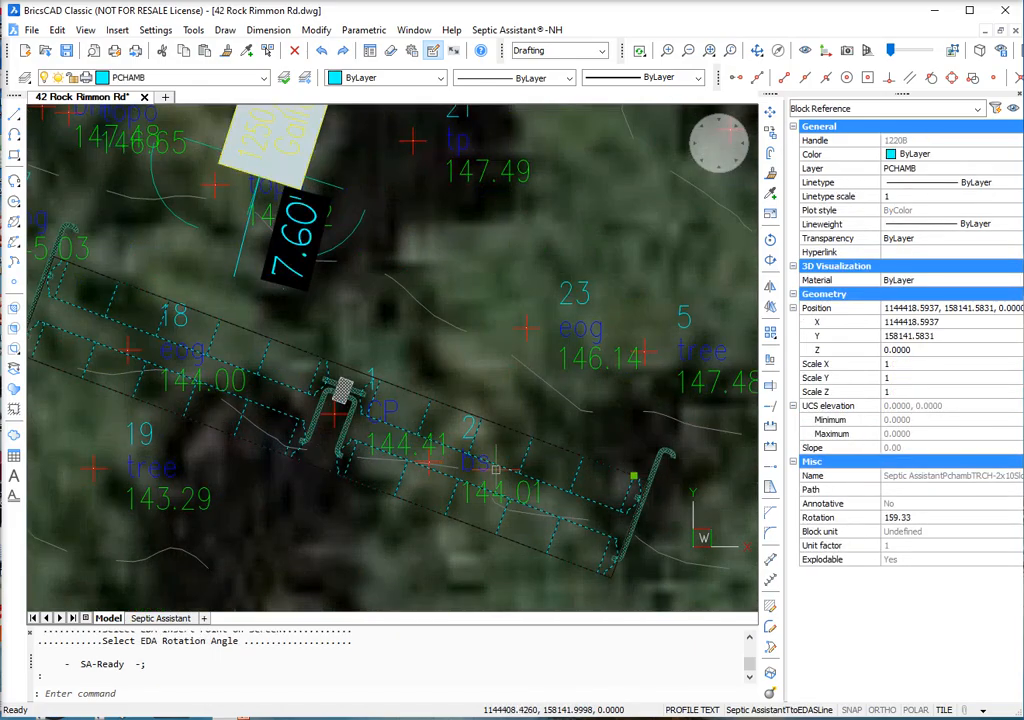
click(633, 474)
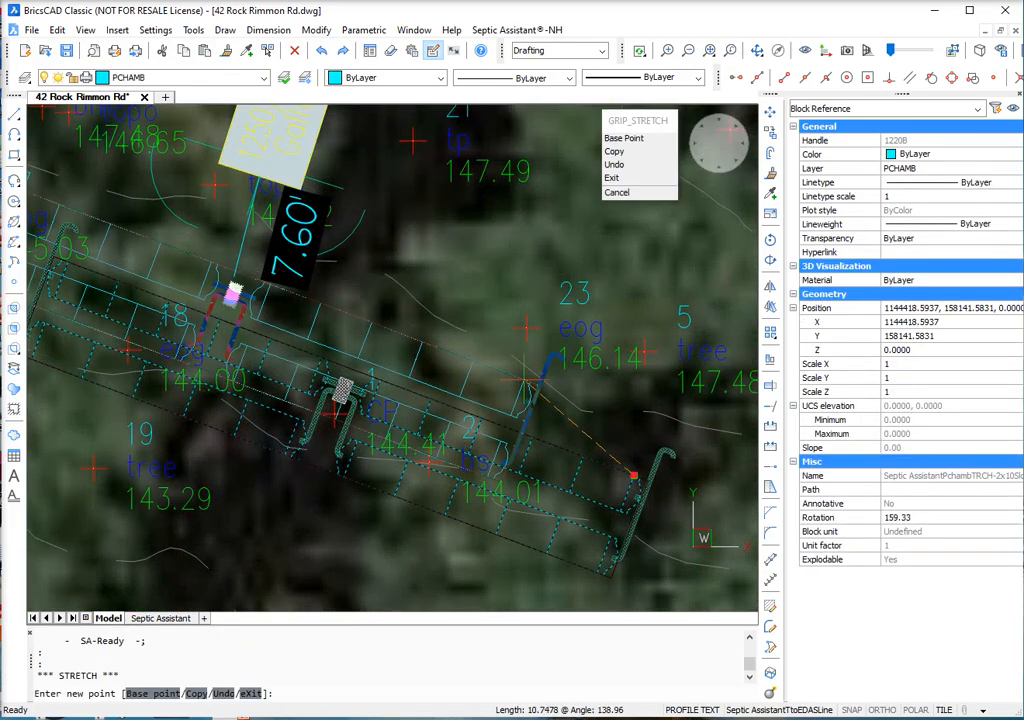
key(Escape)
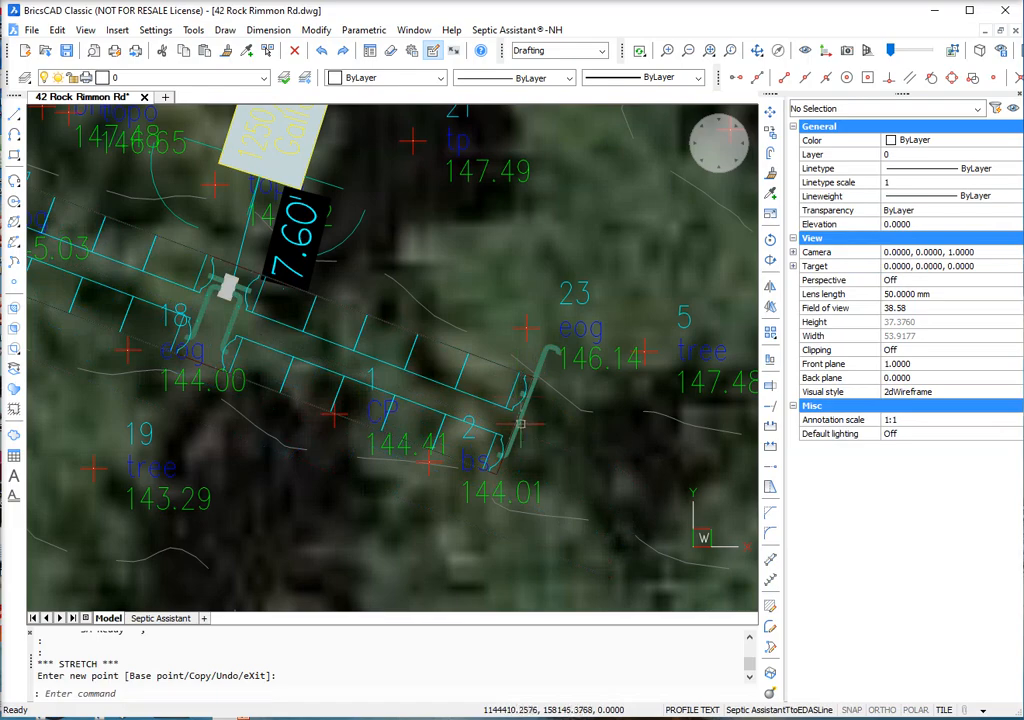
Run the EDA bottom calculator on the sloped two-trench chamber system with a 0.50 ft data point grid spacing.
scroll(519, 460, down, 3)
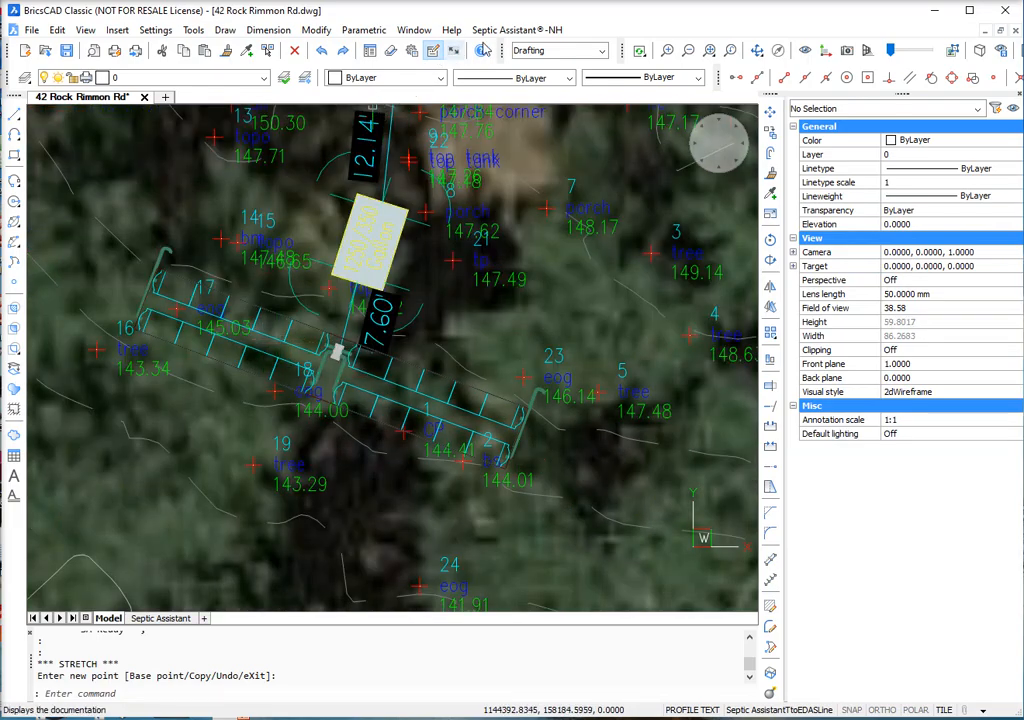
click(517, 30)
mouse_move(530, 247)
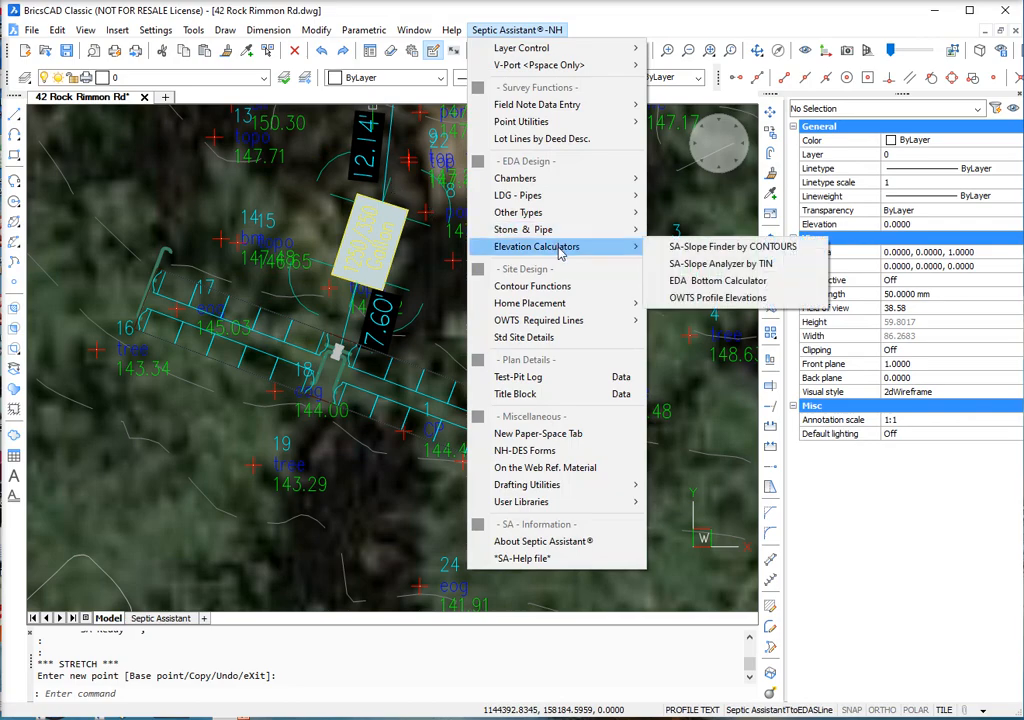
click(720, 281)
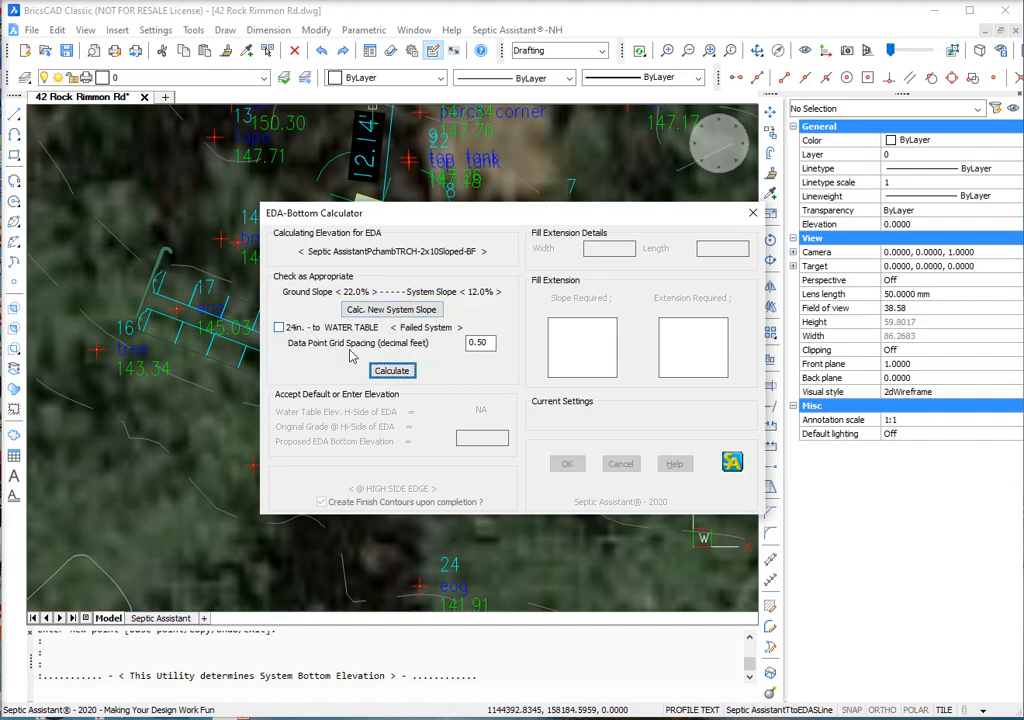
click(393, 371)
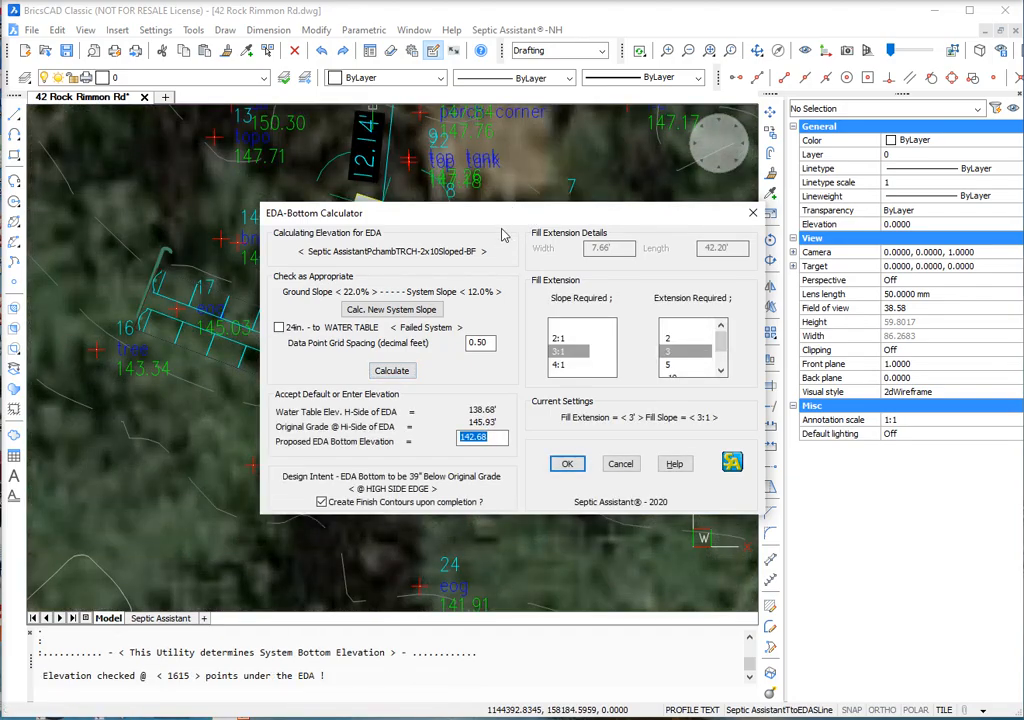
Set the proposed EDA bottom elevation to 142.70 with finish contours enabled, and place the EDA size text alongside the western trenches.
mouse_move(510, 222)
mouse_down()
mouse_move(398, 452)
mouse_move(394, 519)
mouse_up()
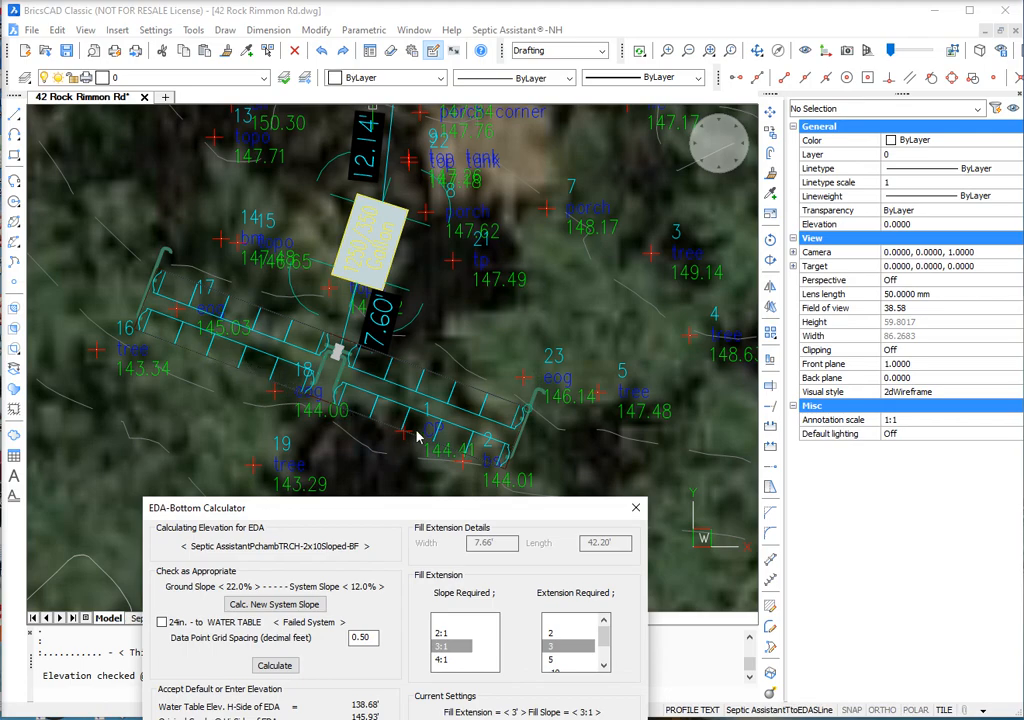
drag(328, 510, 336, 362)
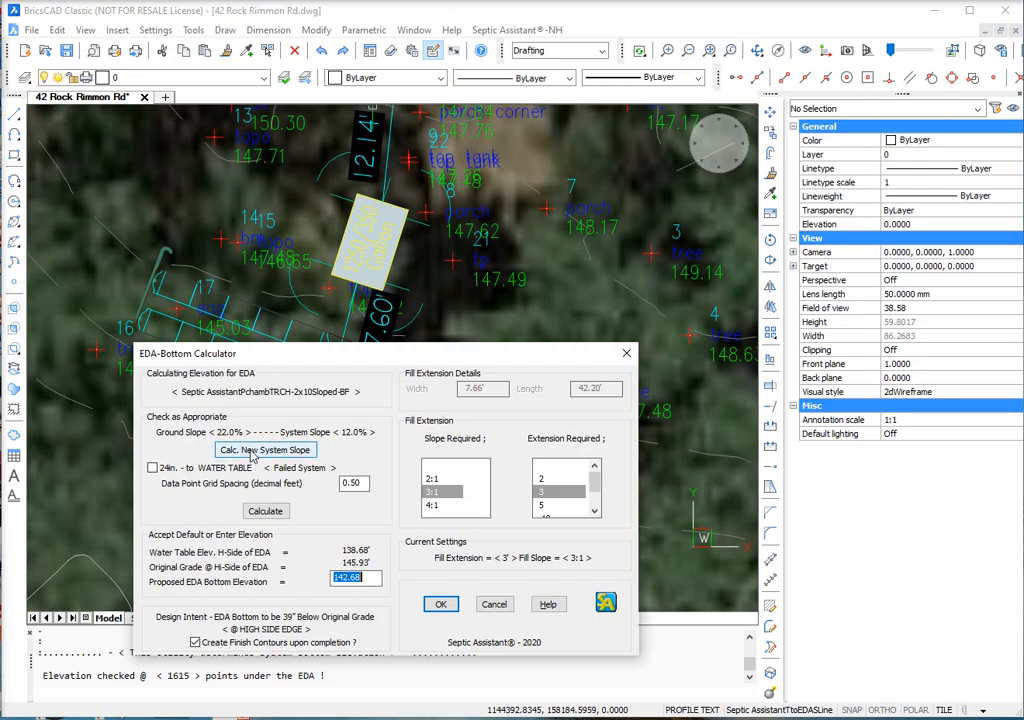
mouse_move(376, 355)
mouse_down()
mouse_move(402, 521)
mouse_move(402, 512)
mouse_up()
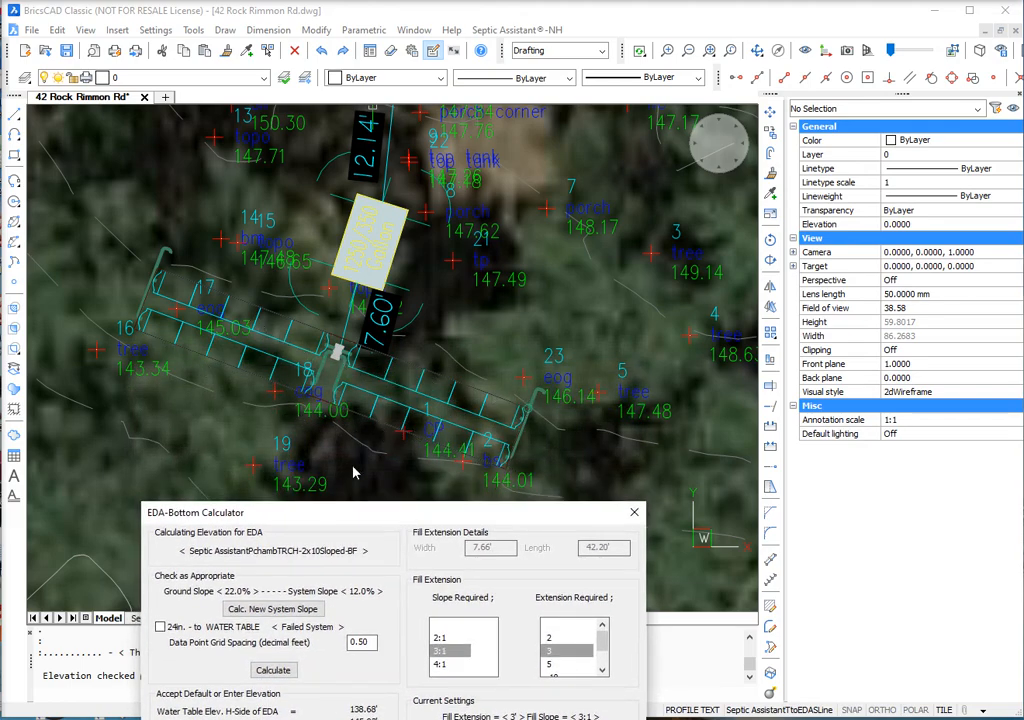
drag(392, 525, 402, 311)
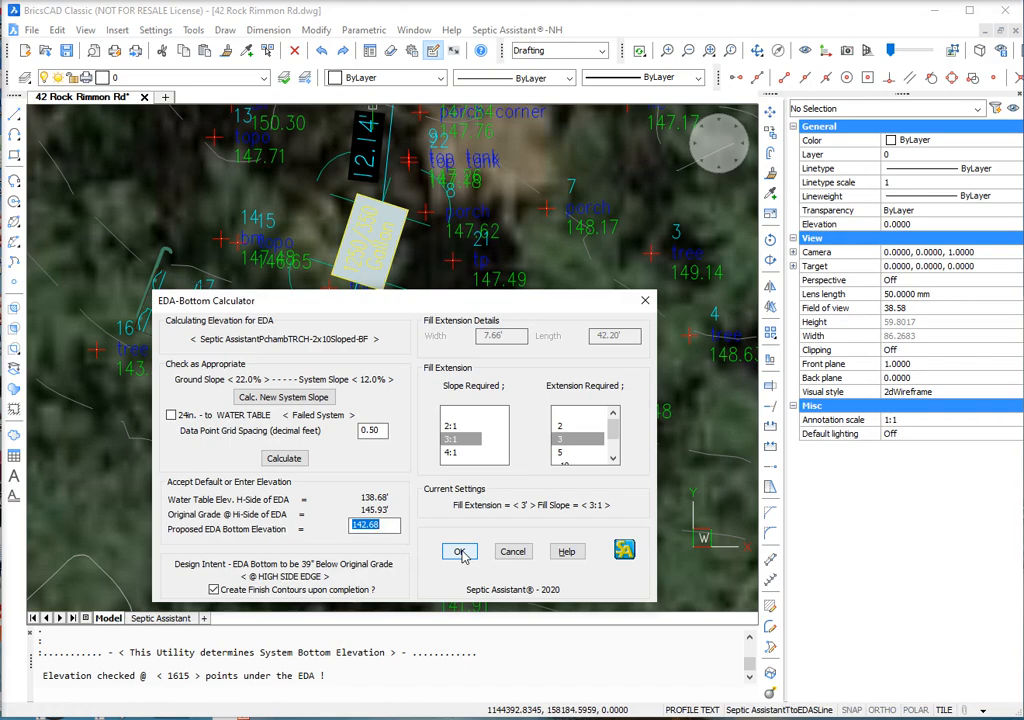
click(393, 530)
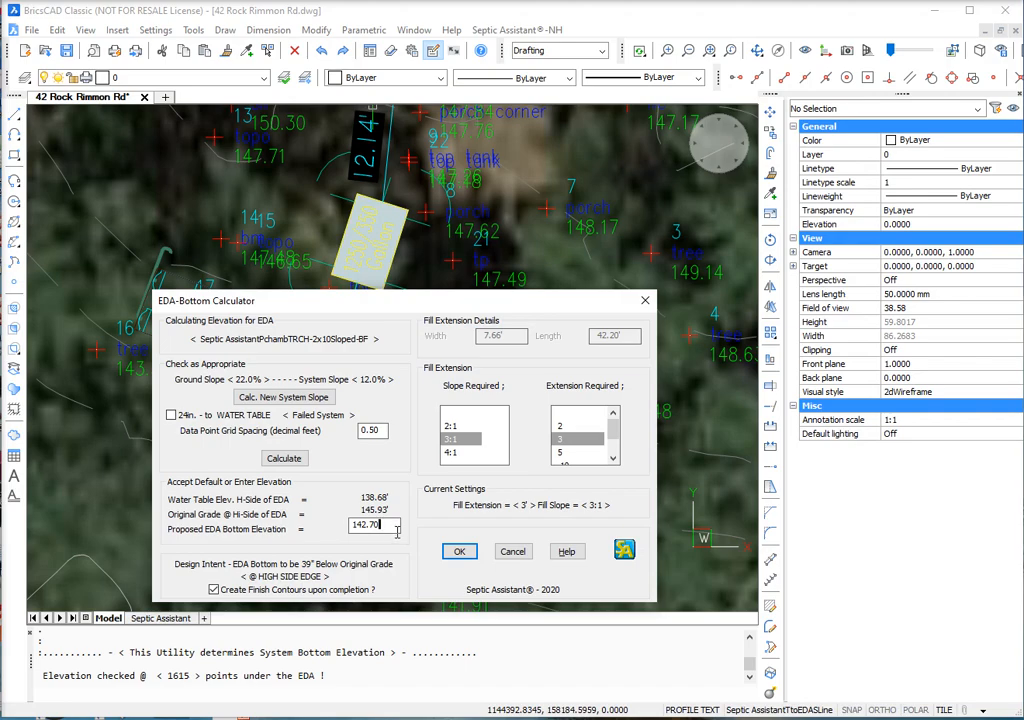
click(459, 551)
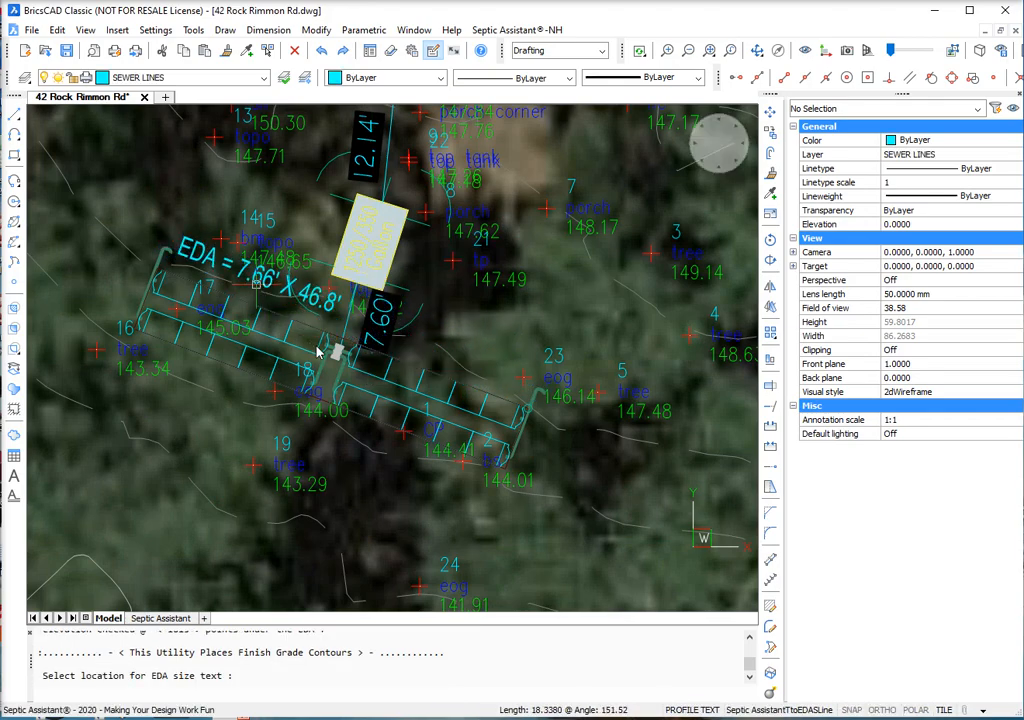
click(270, 455)
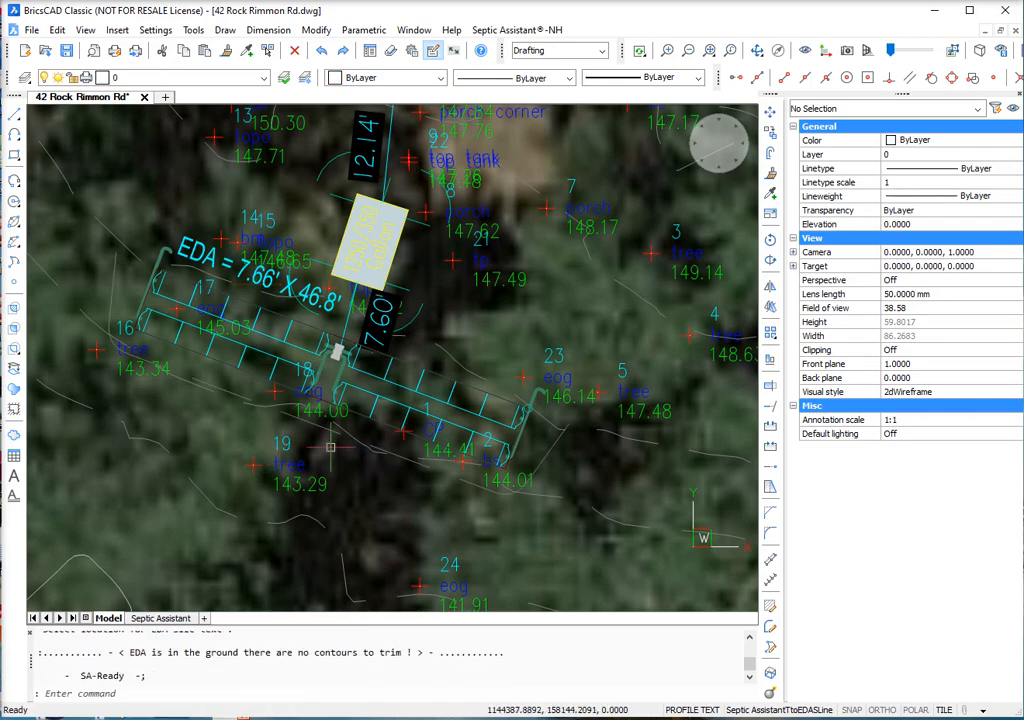
Examine the Quick 4 Std typical cross section on the Septic Assistant layout, including trench spacing, chamber dimensions and existing grade slope.
scroll(353, 418, down, 2)
scroll(353, 418, down, 2)
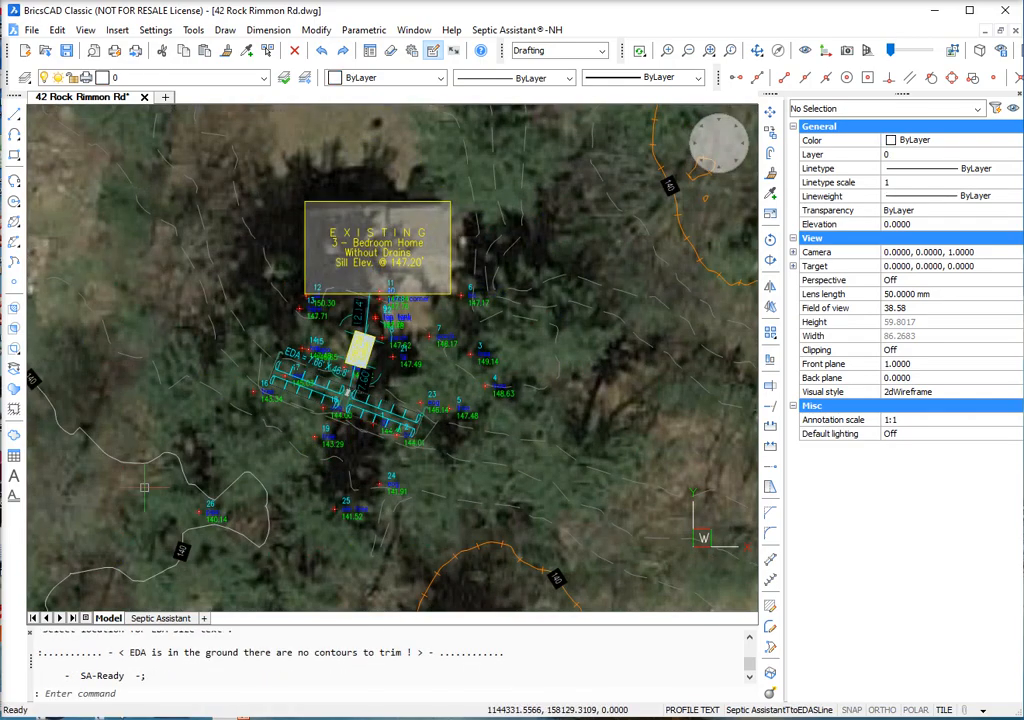
click(160, 618)
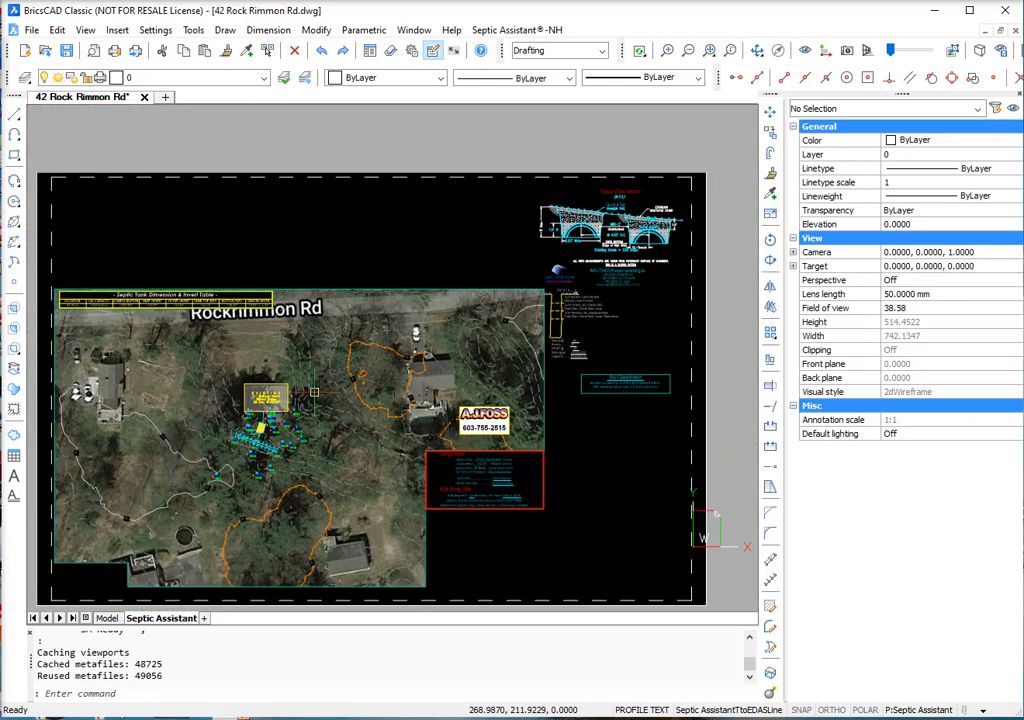
scroll(638, 218, up, 5)
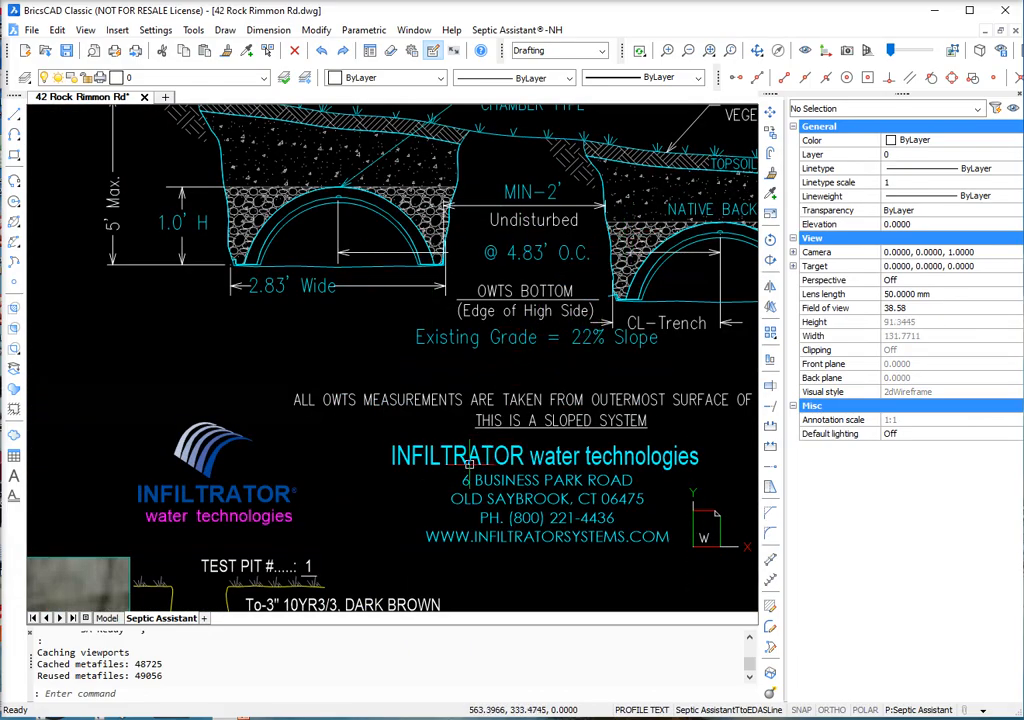
scroll(440, 460, down, 2)
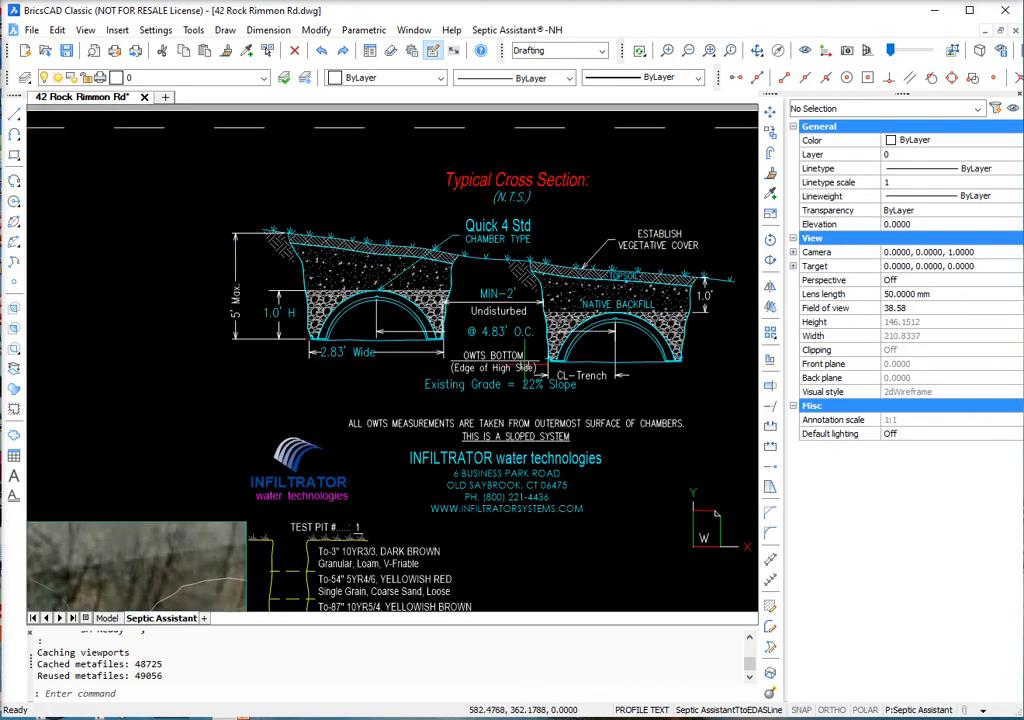
scroll(290, 280, up, 1)
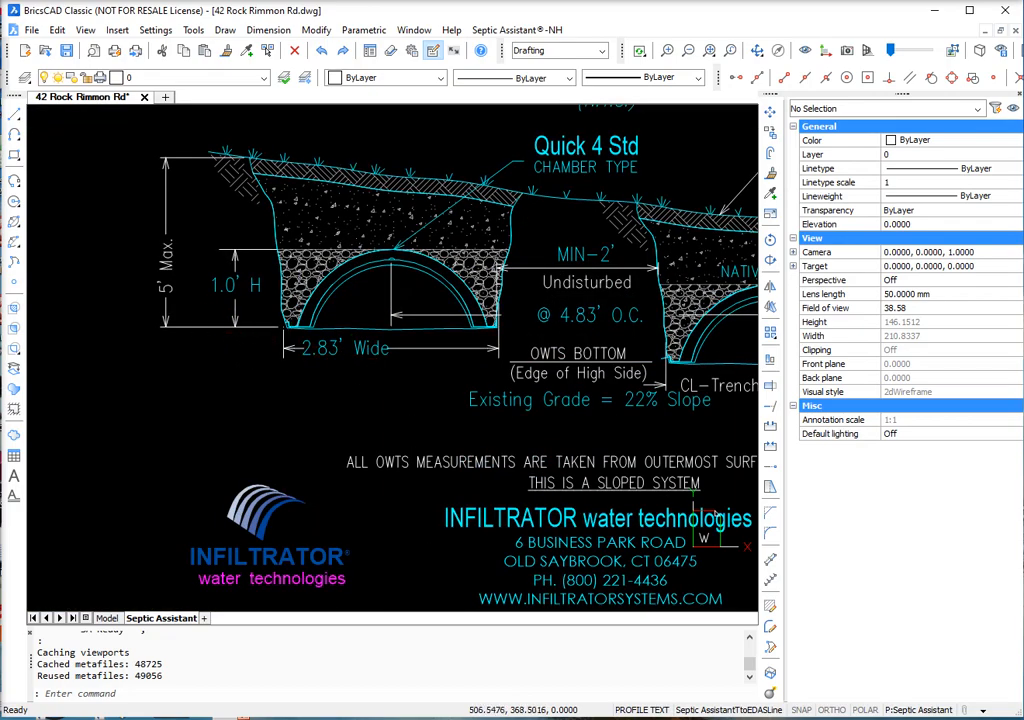
scroll(206, 332, down, 1)
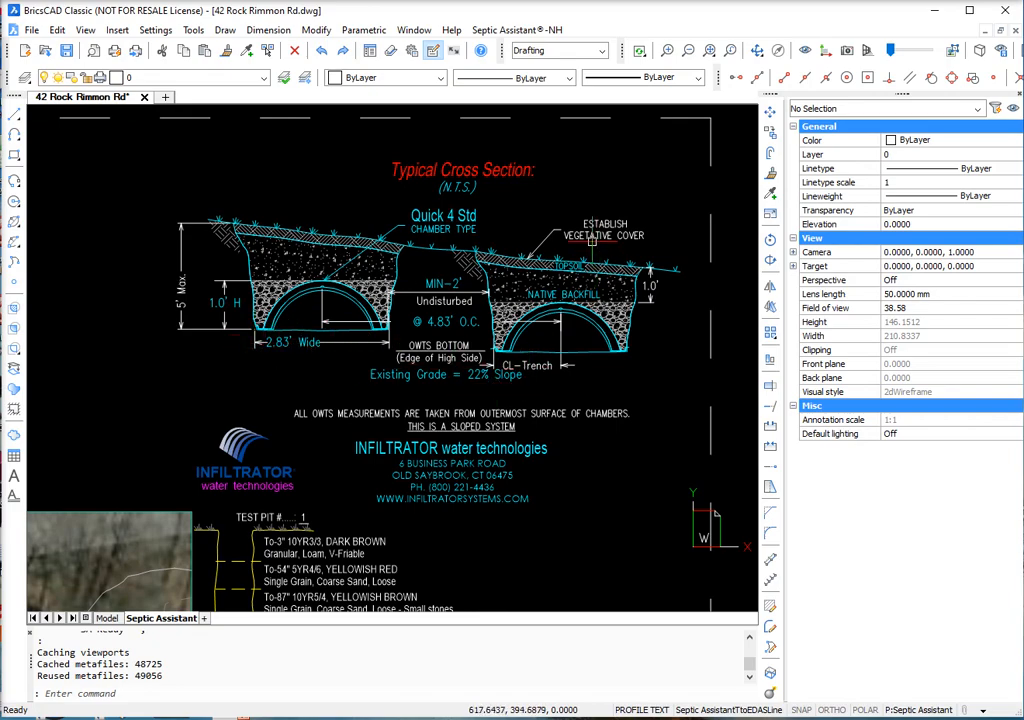
scroll(474, 185, down, 2)
scroll(484, 173, down, 2)
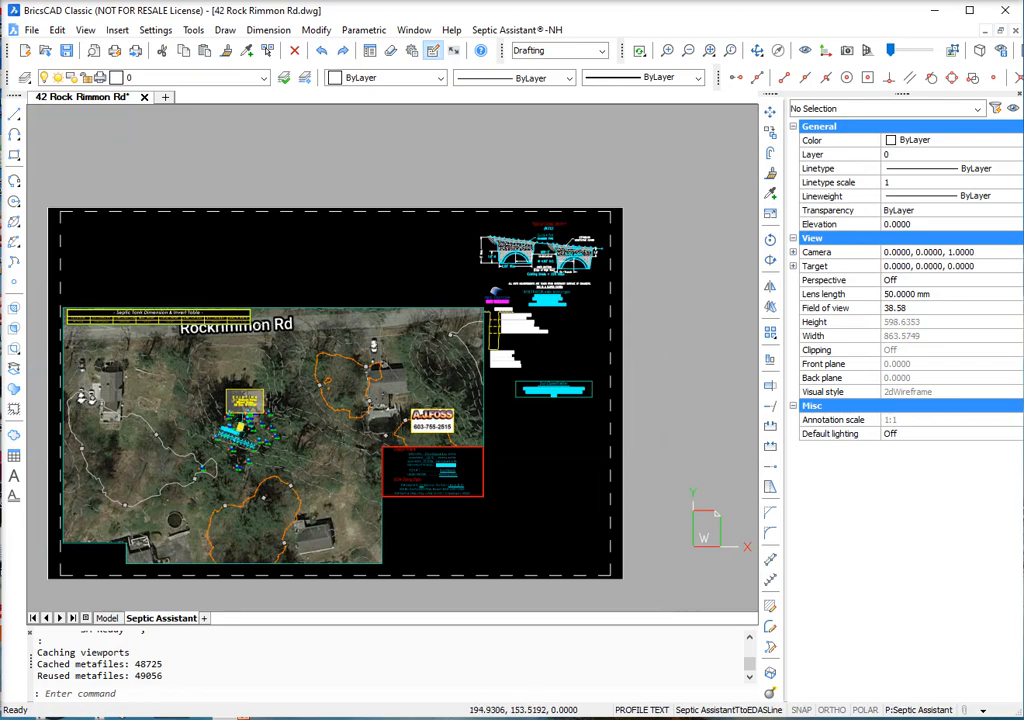
Start the OWTS profile elevation calculation with pipe lengths 12.14 and 7.60, foundation height 8.5 and a 5 Outlet Std D-box.
scroll(224, 440, up, 3)
click(517, 30)
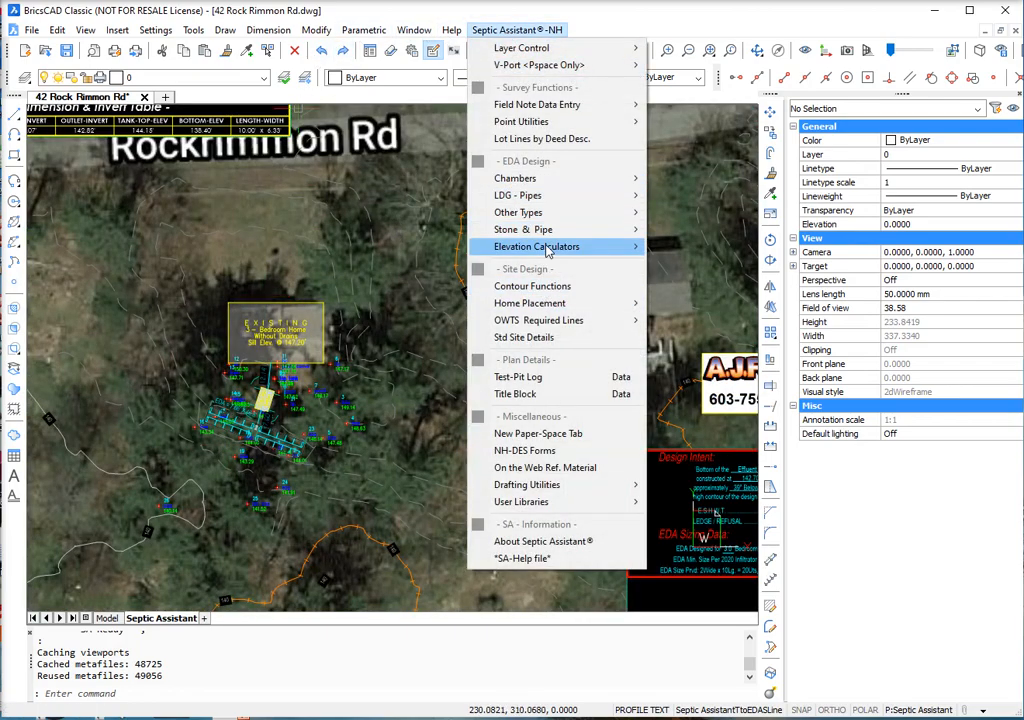
mouse_move(592, 249)
click(718, 297)
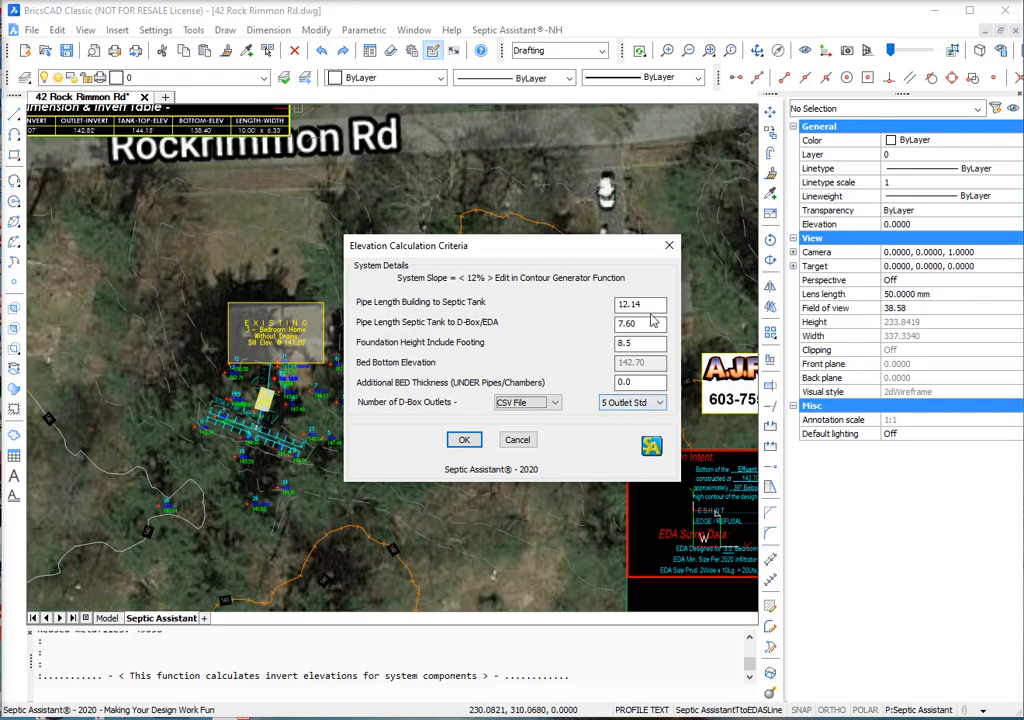
click(464, 440)
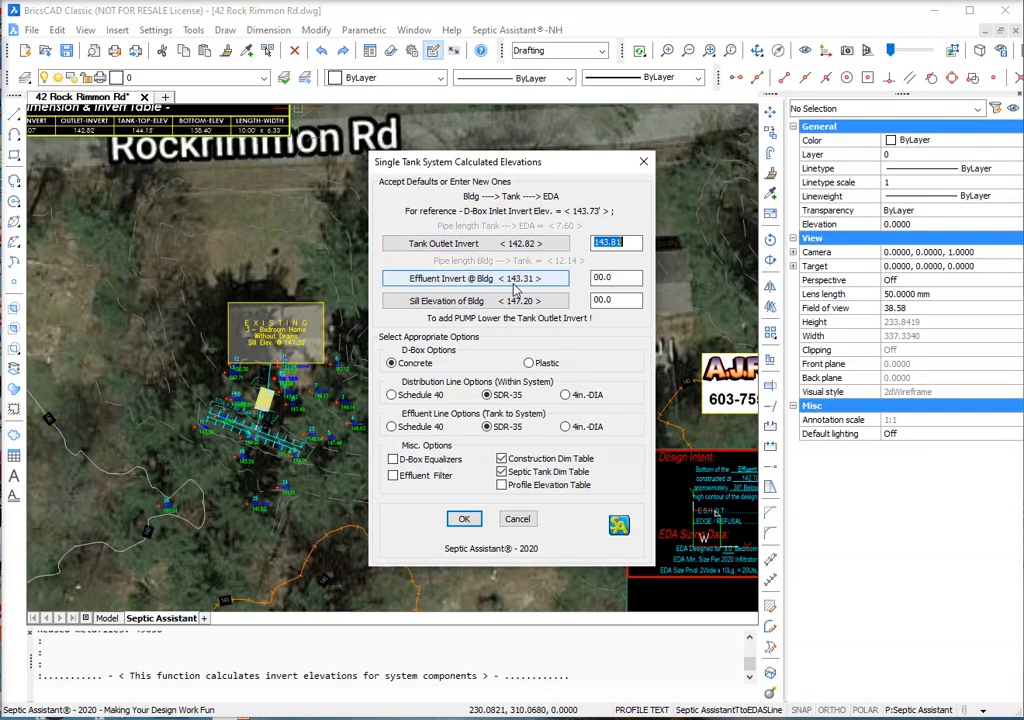
Calculate the profile with tank outlet invert 143.81, building effluent invert 144.30 and sill 147.20, using a Schedule 40 effluent line and effluent filter.
click(515, 281)
click(520, 301)
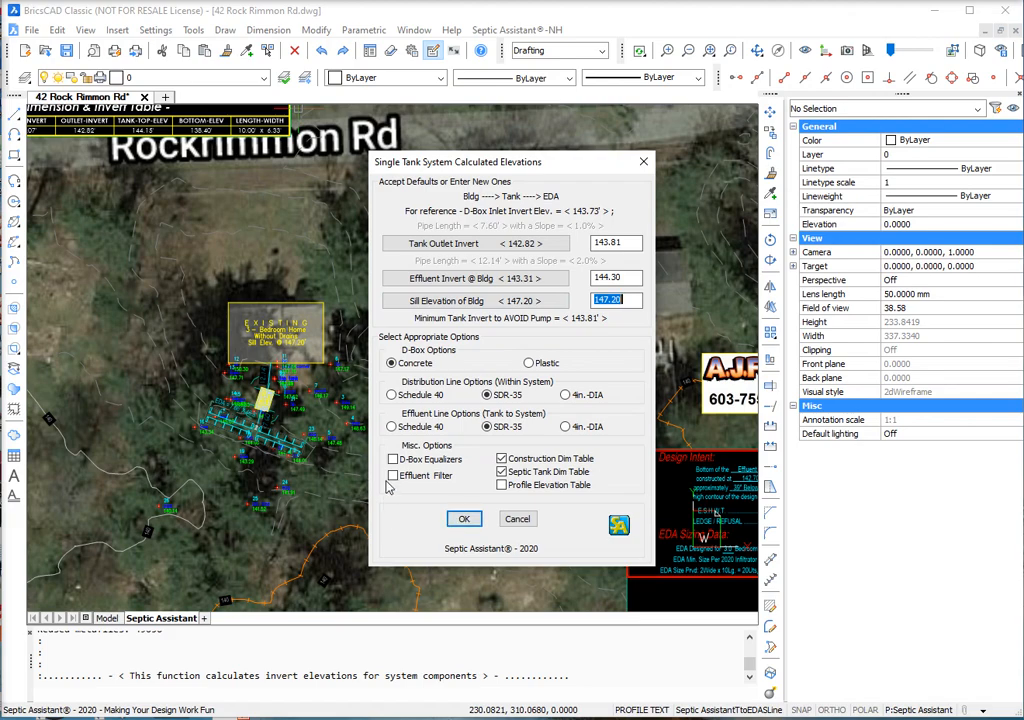
click(391, 426)
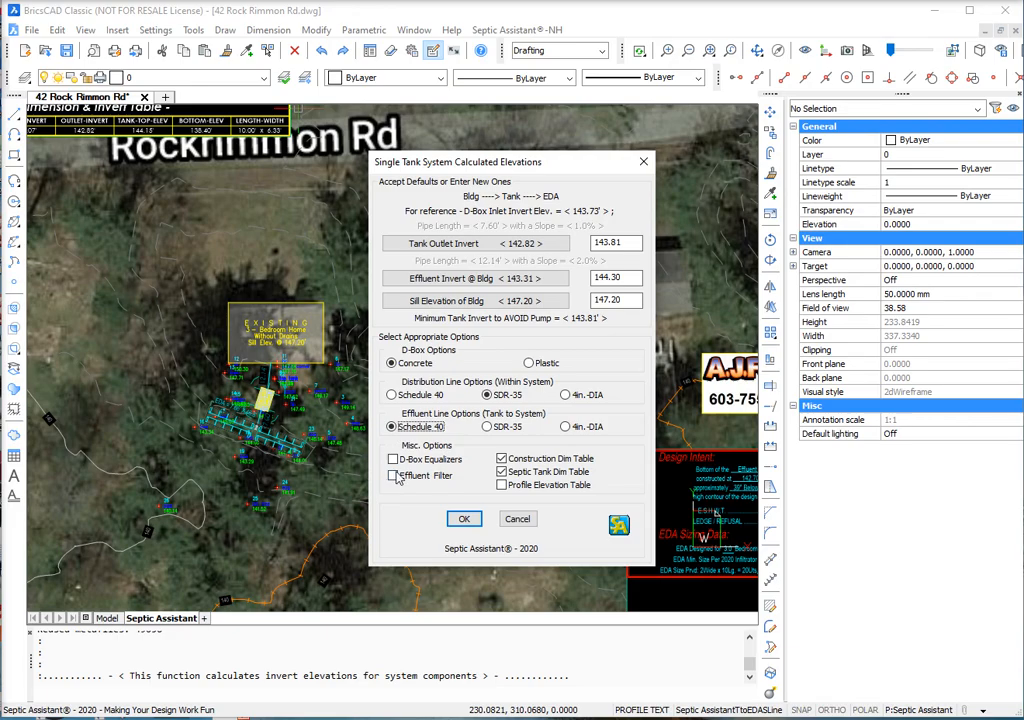
click(394, 477)
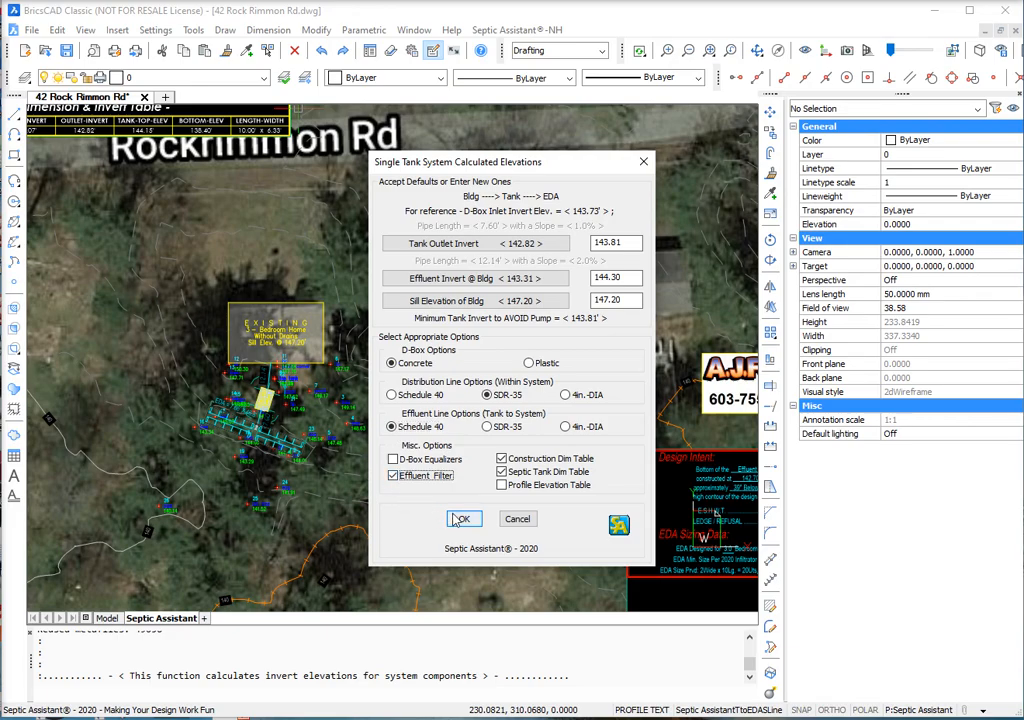
click(462, 519)
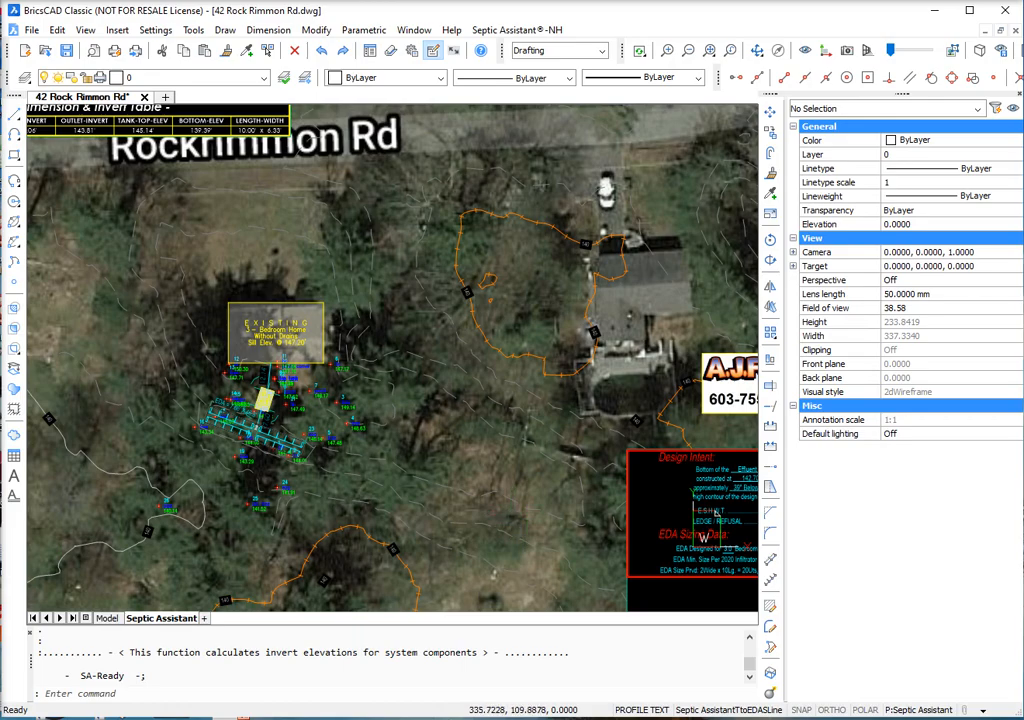
Move the 12.0% system slope elevation table up off the septic tank dimension table into the empty area above it.
scroll(530, 545, down, 4)
scroll(555, 335, up, 5)
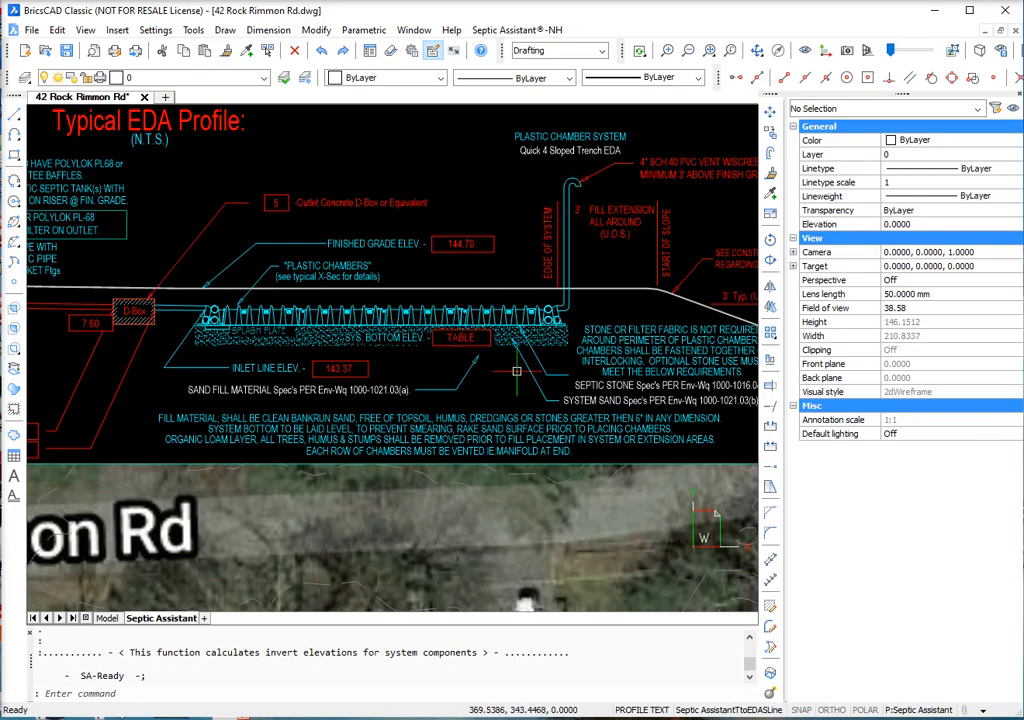
scroll(641, 323, down, 4)
scroll(135, 375, up, 3)
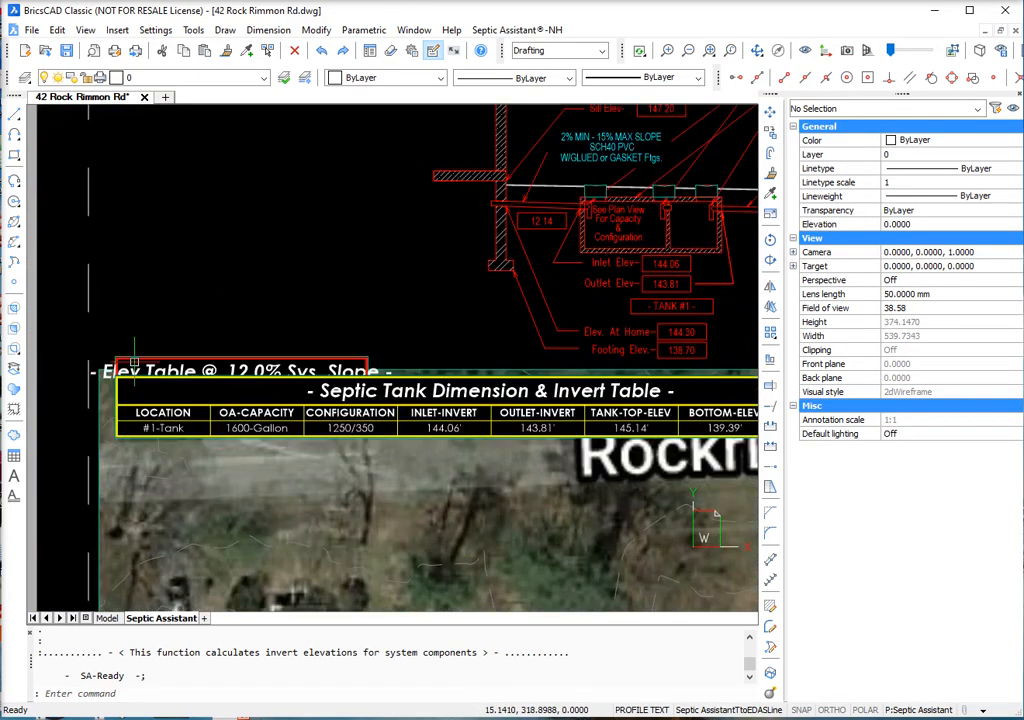
click(146, 355)
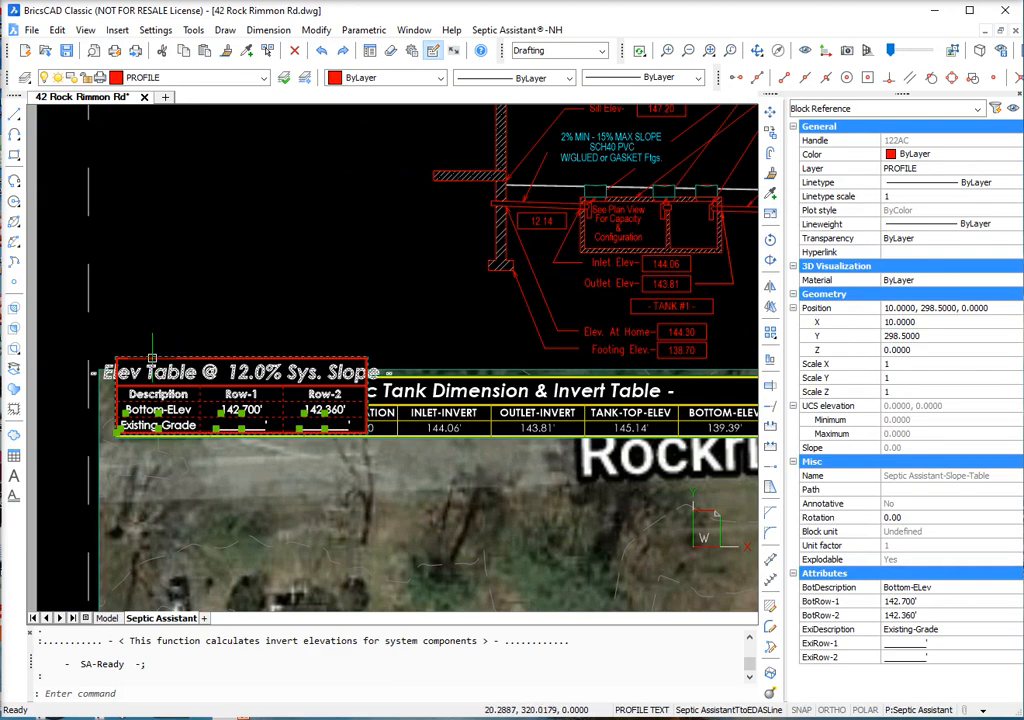
click(146, 355)
click(159, 267)
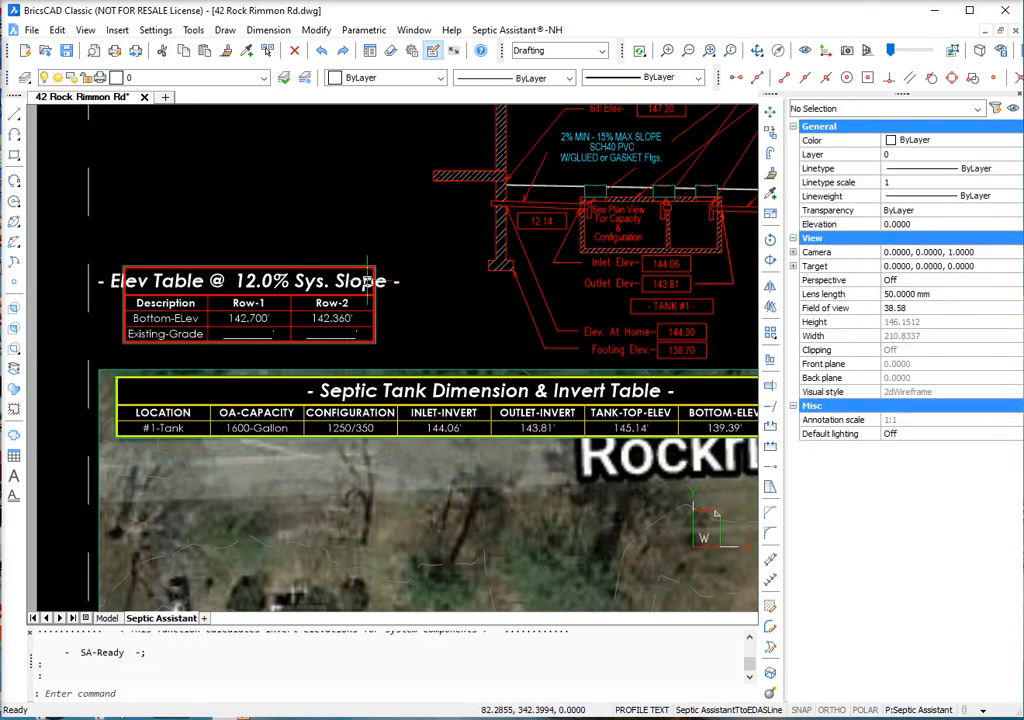
Examine the slope table's bottom elevations and blank existing-grade entries, and review the overall layout and trench area.
scroll(195, 322, up, 2)
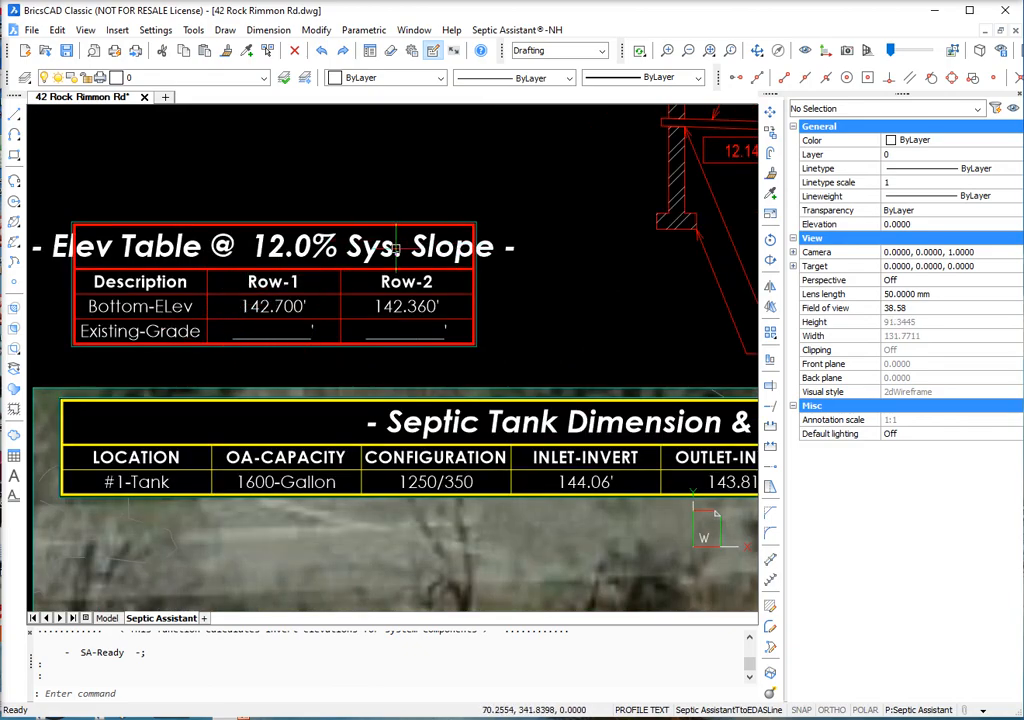
click(174, 240)
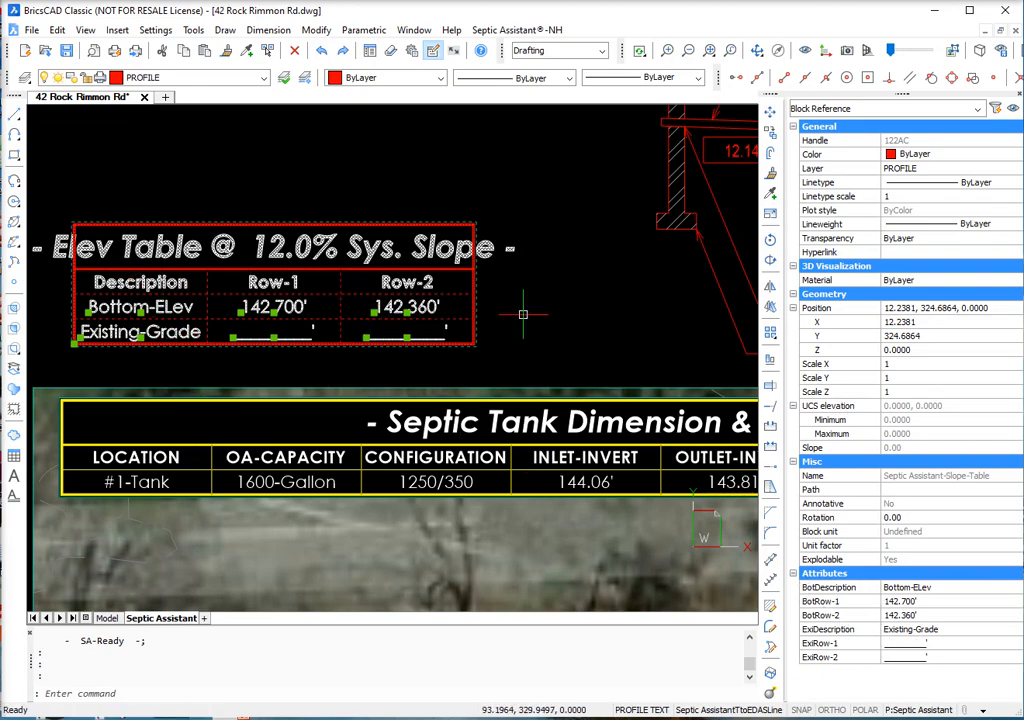
key(Escape)
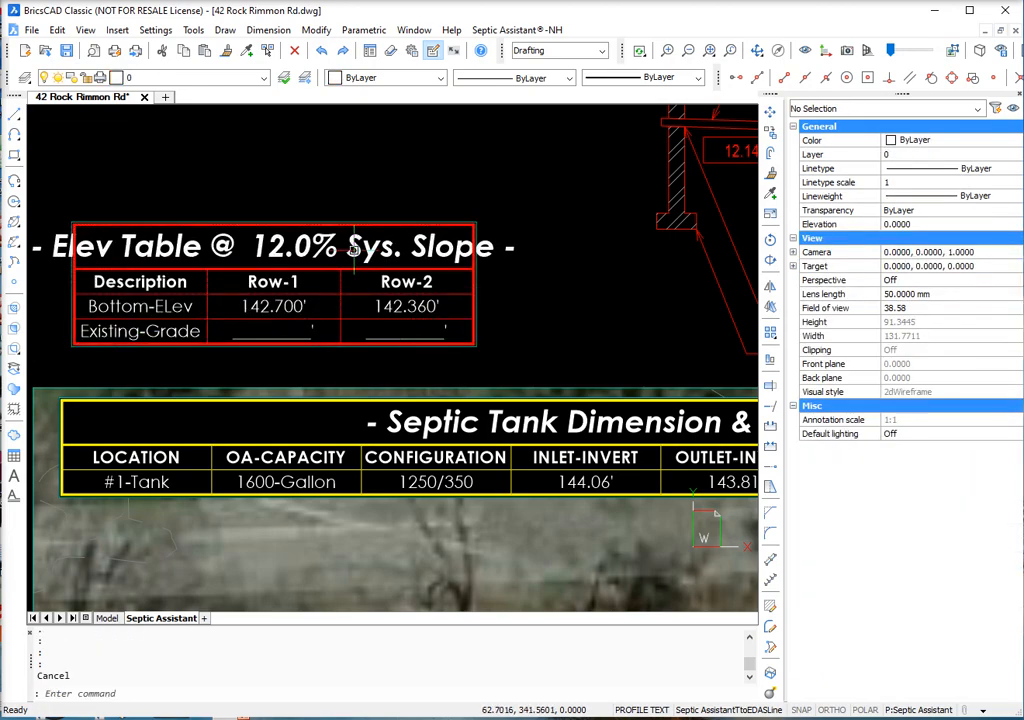
scroll(197, 273, down, 8)
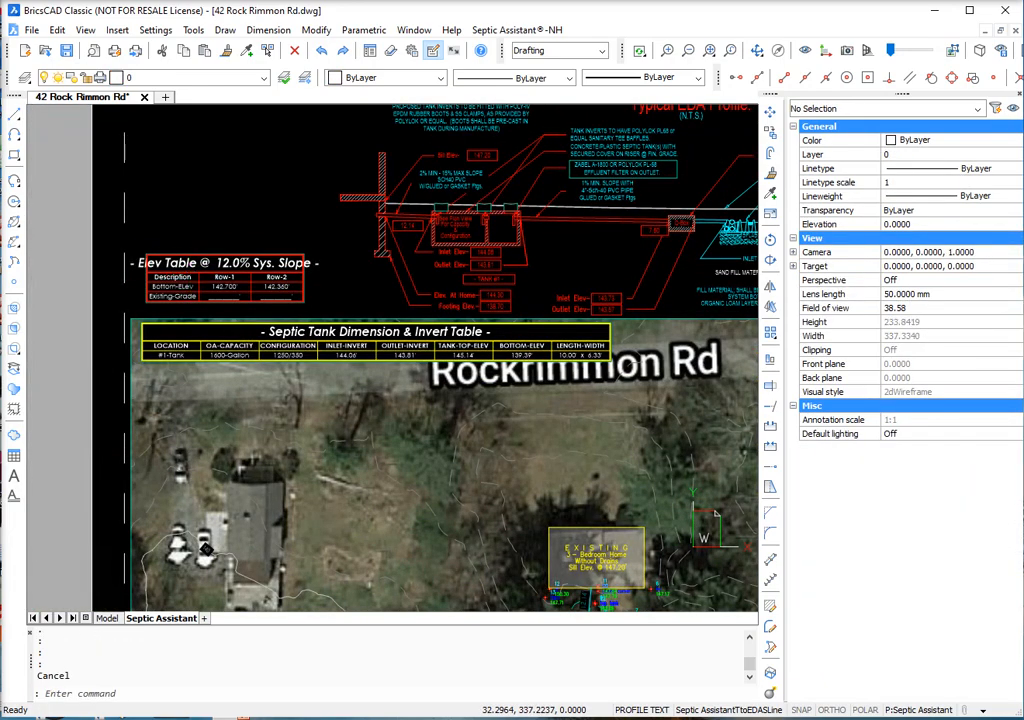
scroll(406, 243, up, 2)
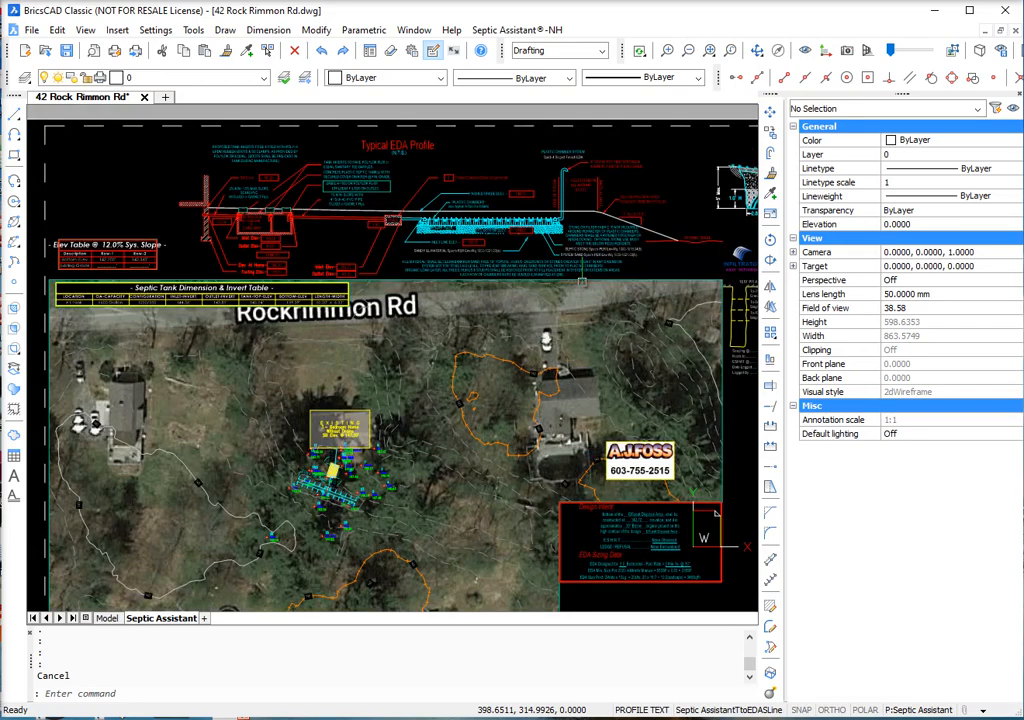
scroll(154, 233, down, 2)
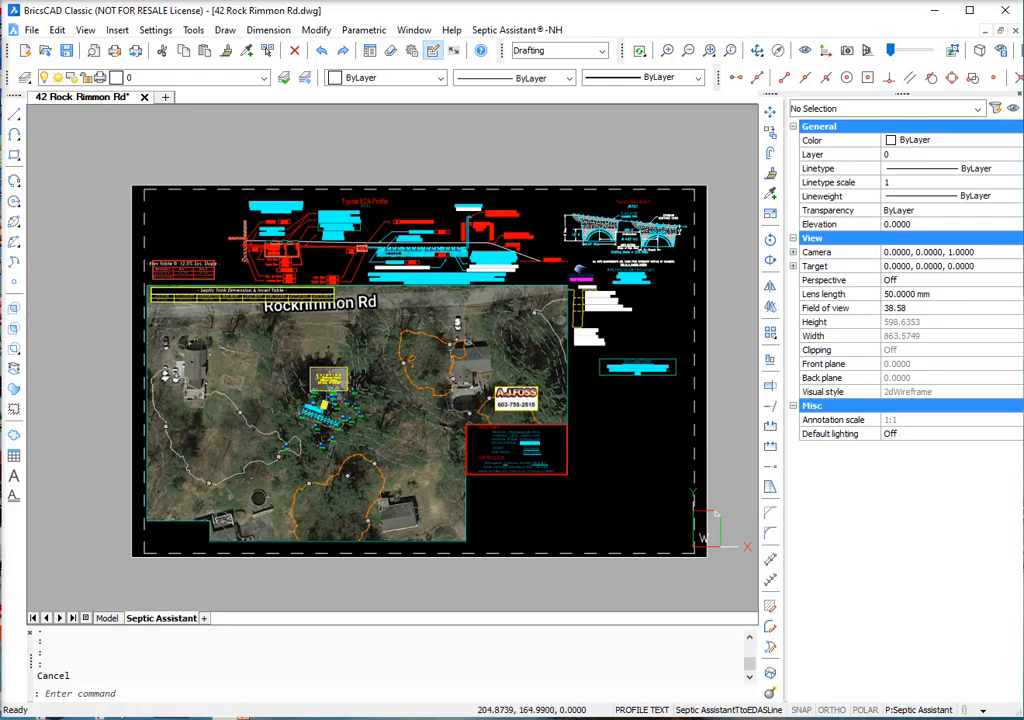
scroll(314, 418, up, 6)
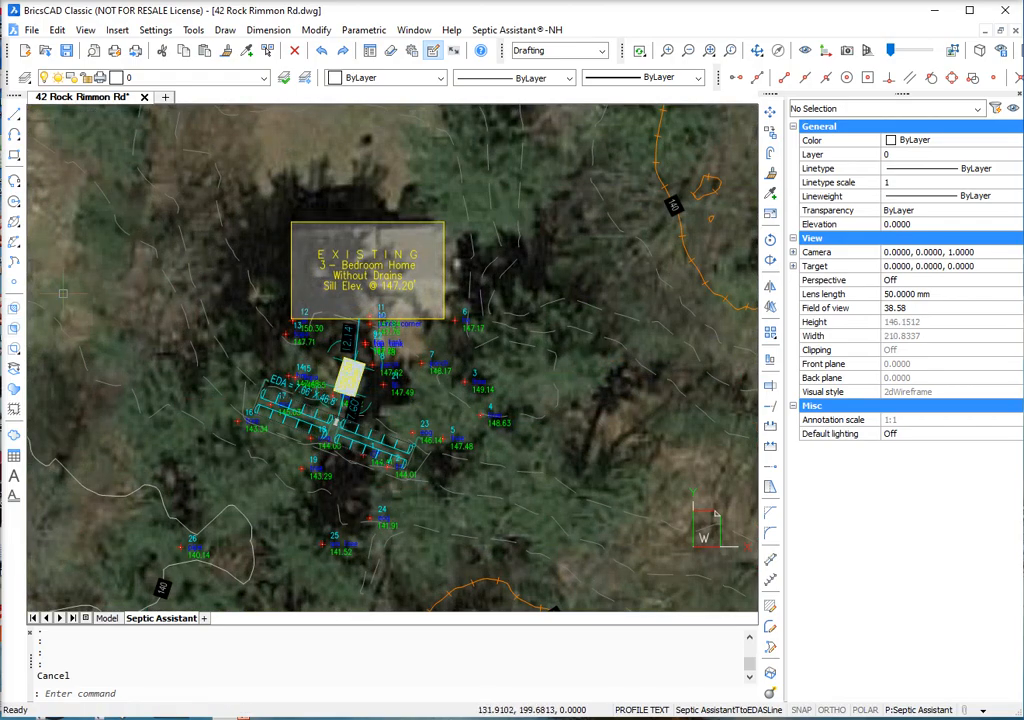